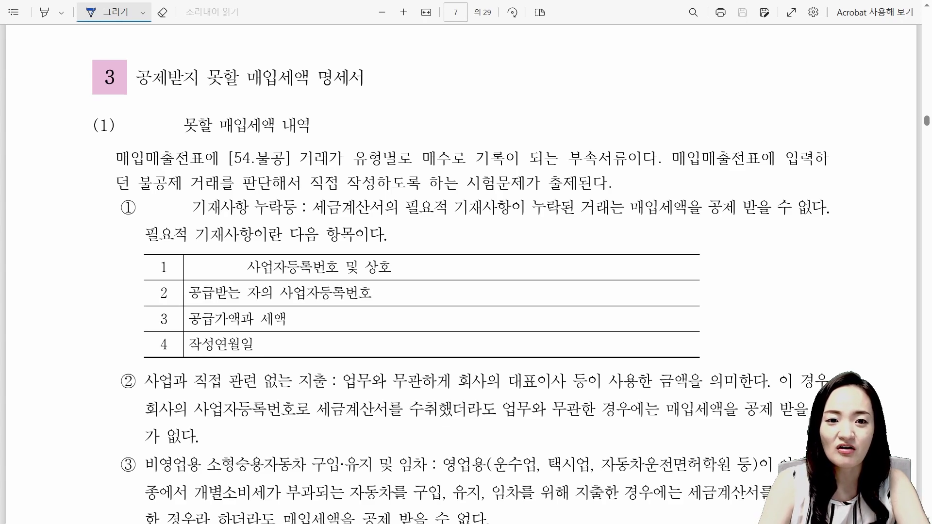
Step: Underline "공제받지 못할 매입세액" in the section 3 heading and circle [54.불공] in the paragraph below it
drag(144, 90, 306, 91)
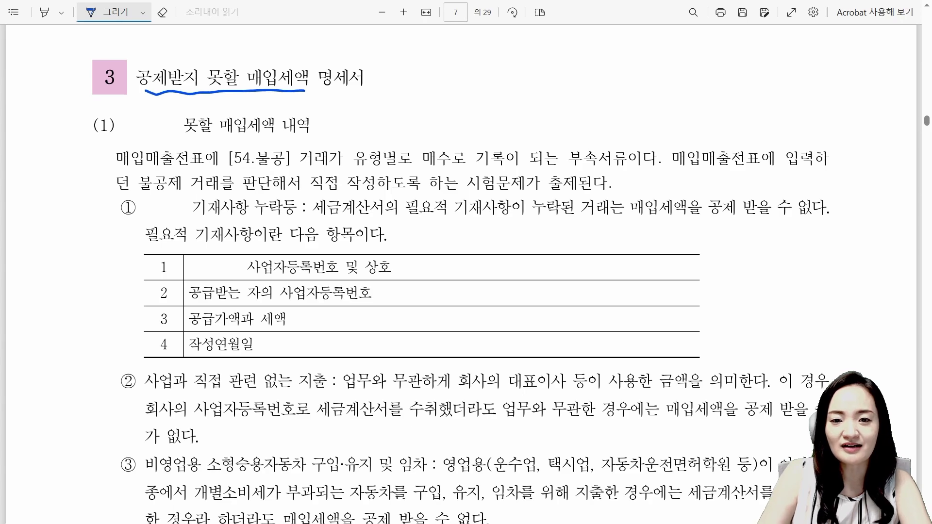
mouse_move(303, 165)
mouse_down()
mouse_move(219, 174)
mouse_move(286, 129)
mouse_move(281, 177)
mouse_move(291, 176)
mouse_up()
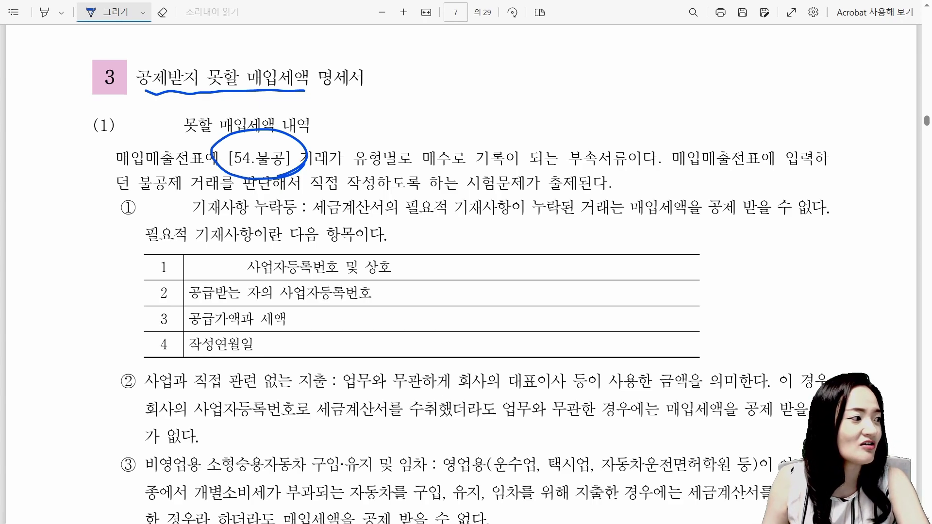
Step: Switch to KcLep and open 매입매출전표입력 with the voucher date set to January 1, 2023
key(alt+Tab)
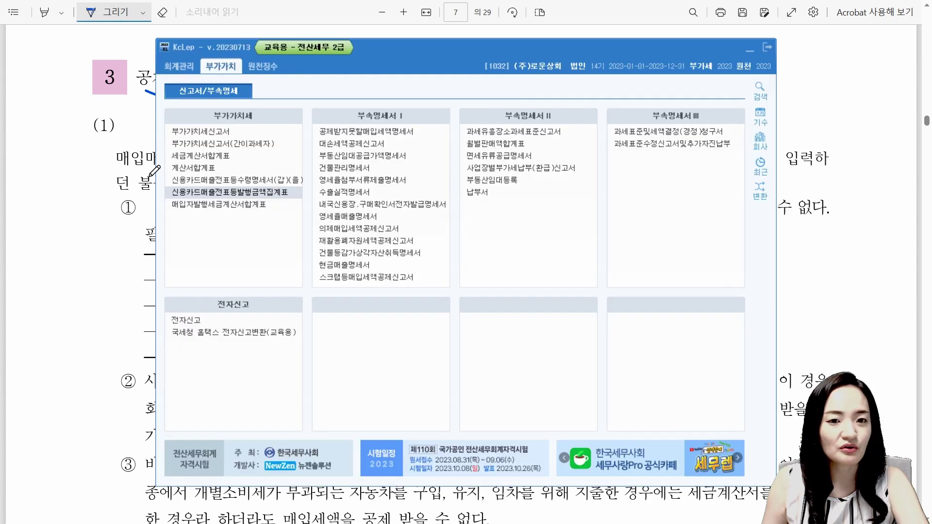
click(182, 71)
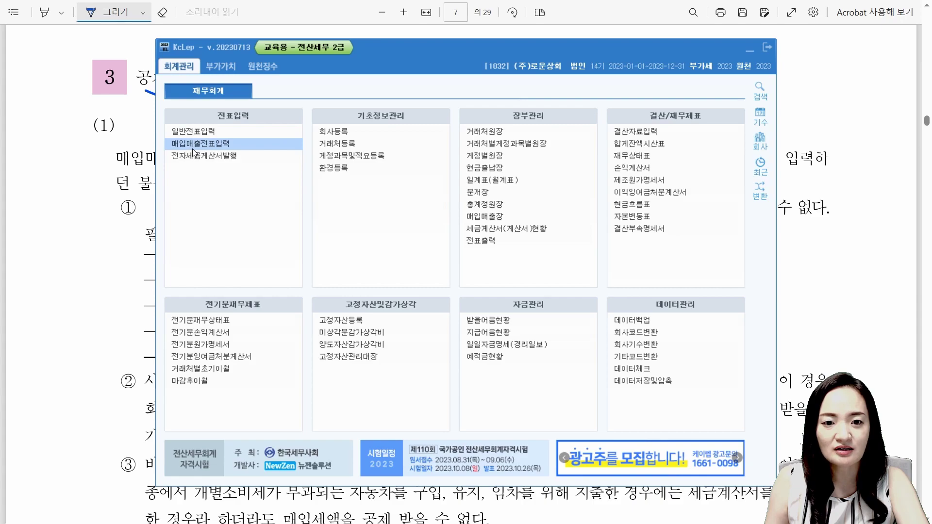
click(192, 148)
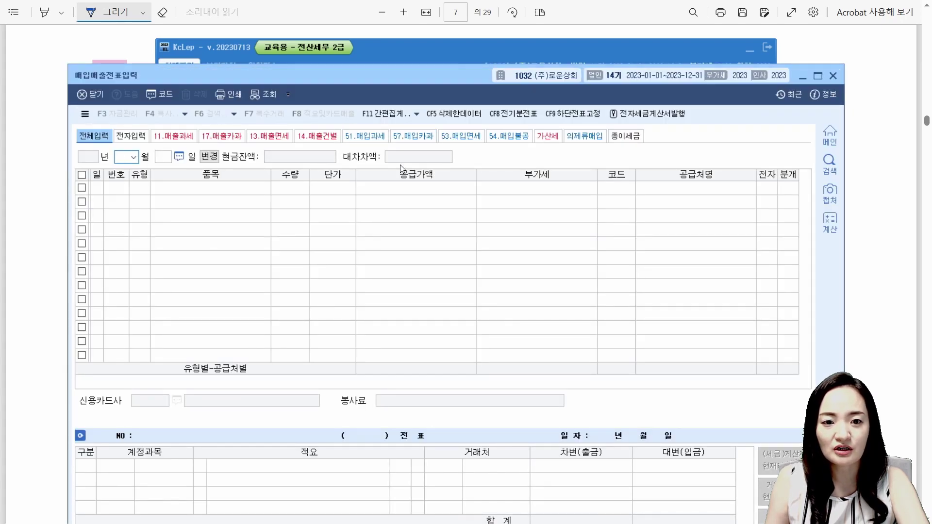
text(1)
key(Return)
text(1)
key(Return)
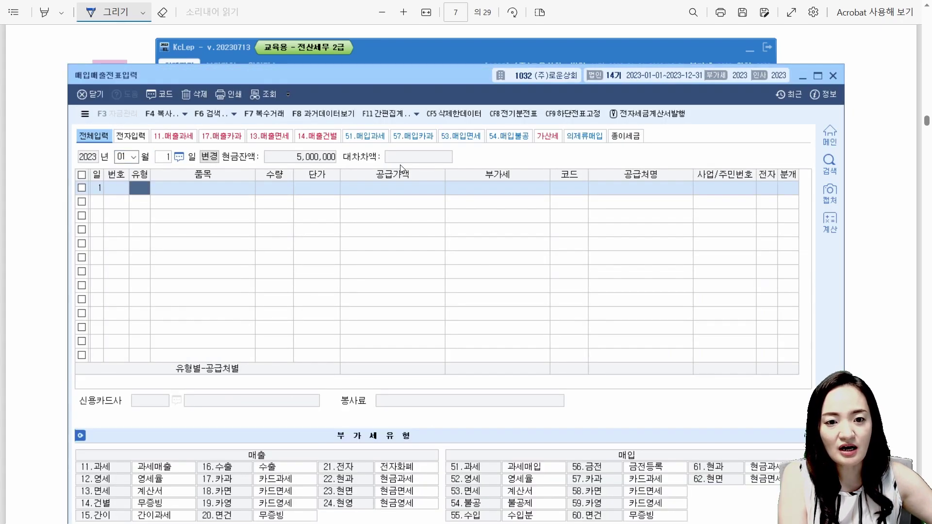
Step: Start a type 54 불공 voucher with a supply value of 1,000,000 and non-deduction reason 2 (사업과 직접 관련 없는 지출)
text(54)
key(Return)
key(Return)
key(Return)
key(Return)
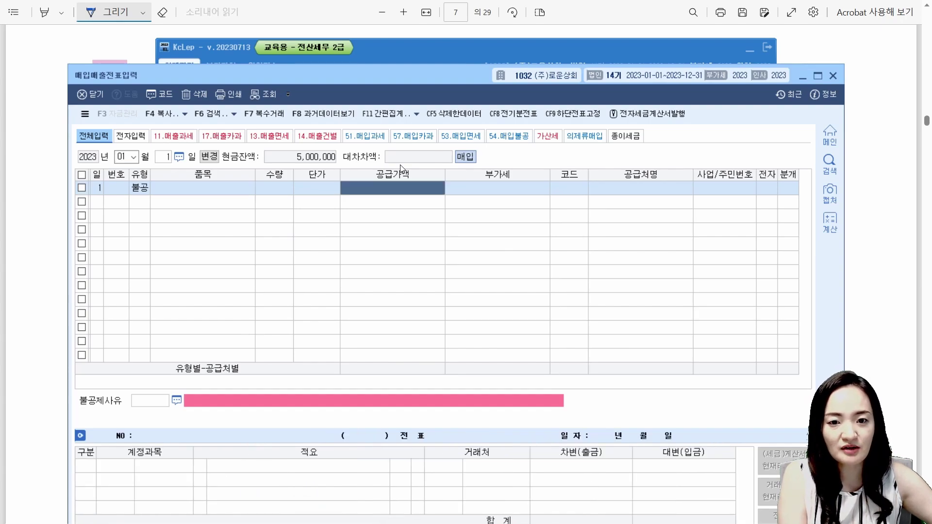
text(1,000,000)
key(Return)
key(Return)
text(2)
key(Return)
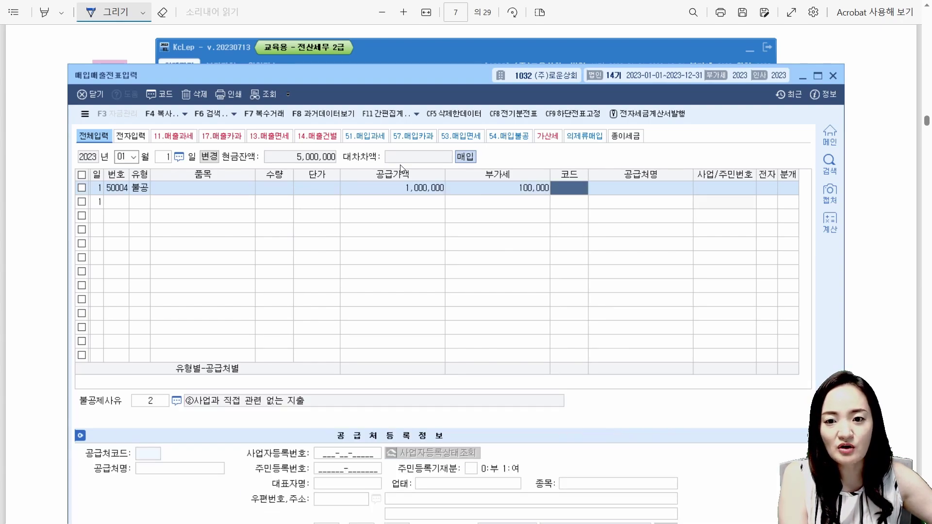
Step: Assign supplier code 101 (주민상회) to the 불공 voucher and mark it as an electronic invoice (여)
text(101)
key(Return)
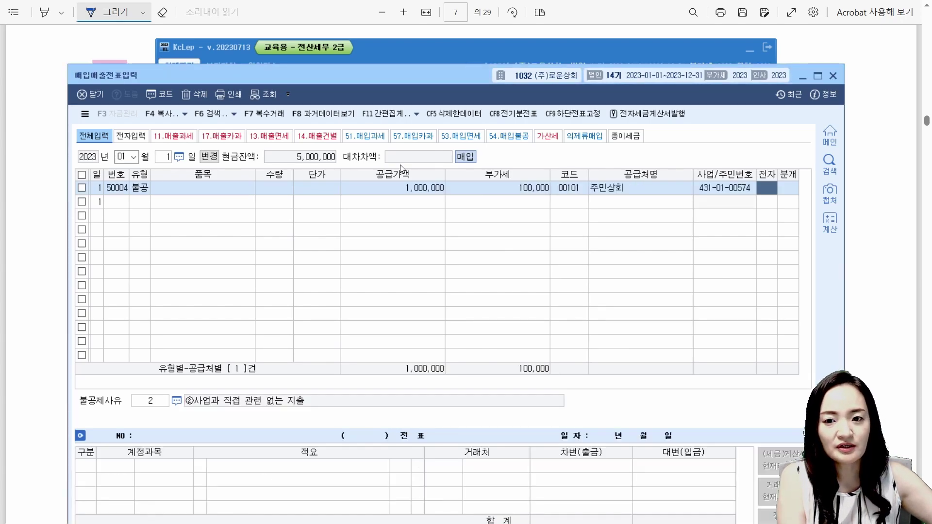
text(1)
key(Return)
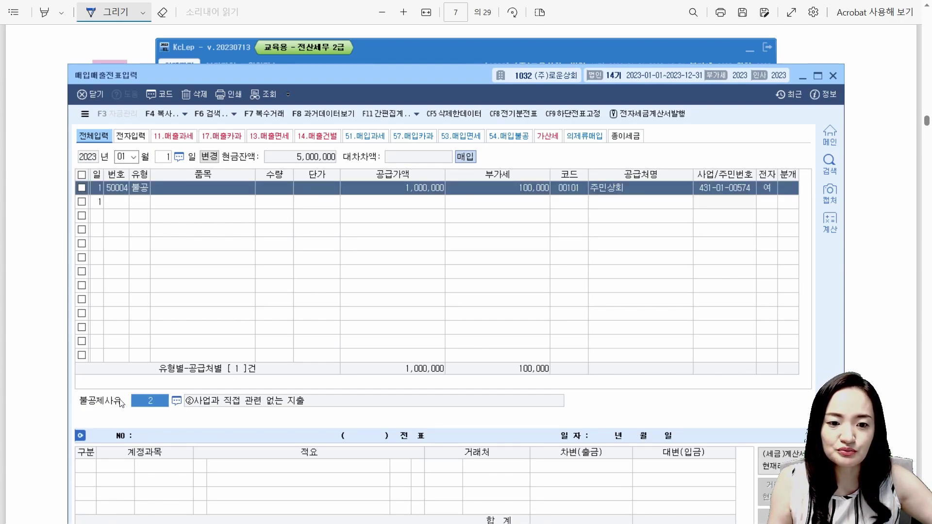
Step: Change the non-deduction reason to ①필요적 기재사항 누락 등 and post the voucher with a cash (현금) journal entry
click(176, 402)
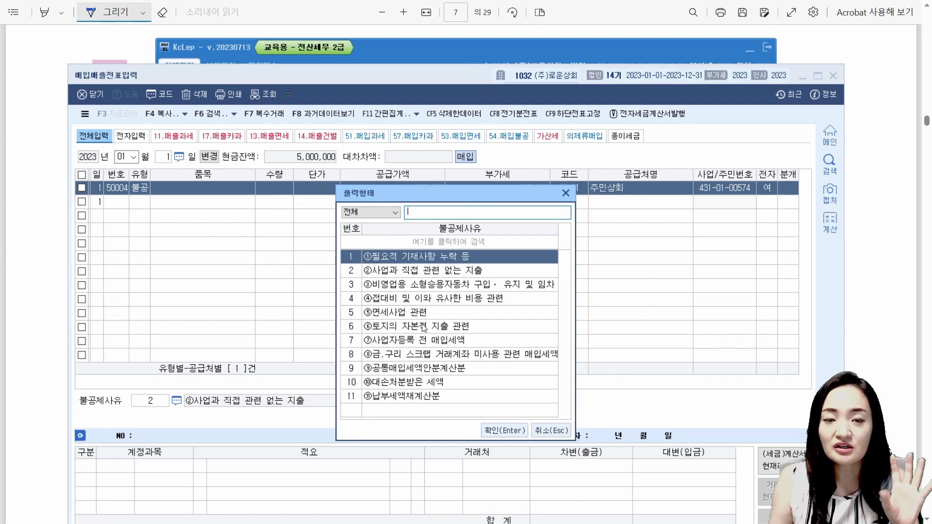
double_click(400, 261)
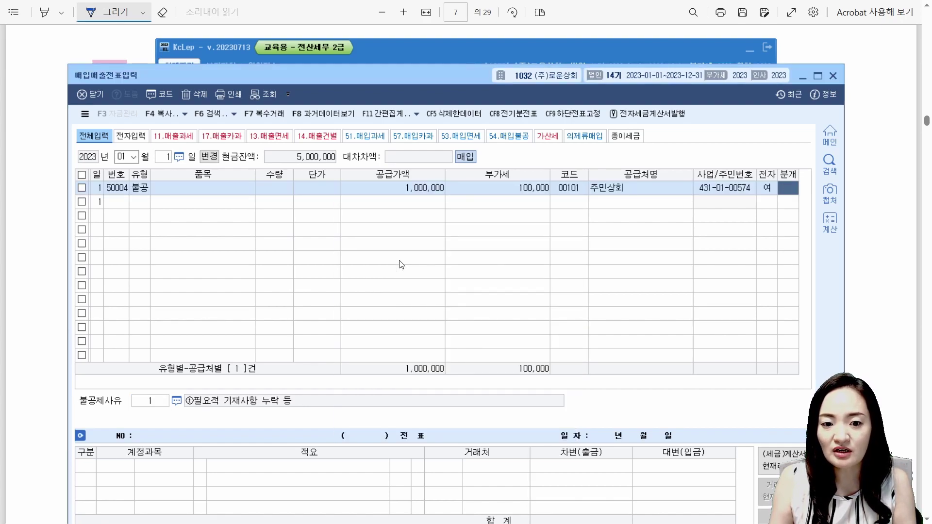
text(1)
key(Return)
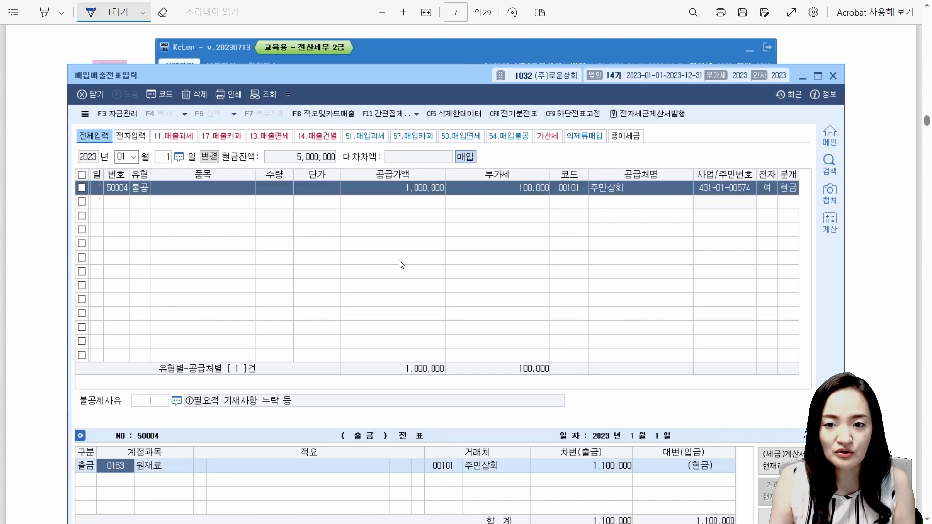
click(138, 203)
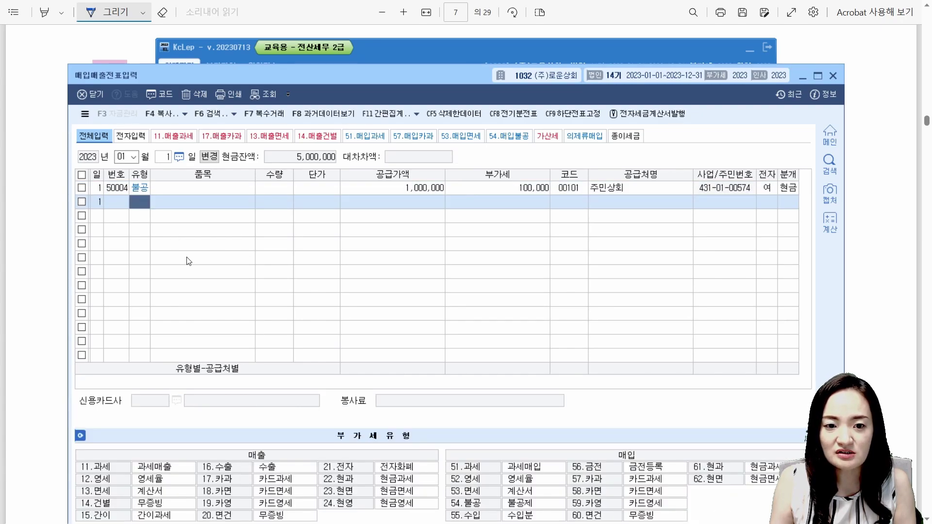
Step: Open 공제받지못할매입세액명세서 for January to March 2023 and try to load the voucher data into it
click(382, 59)
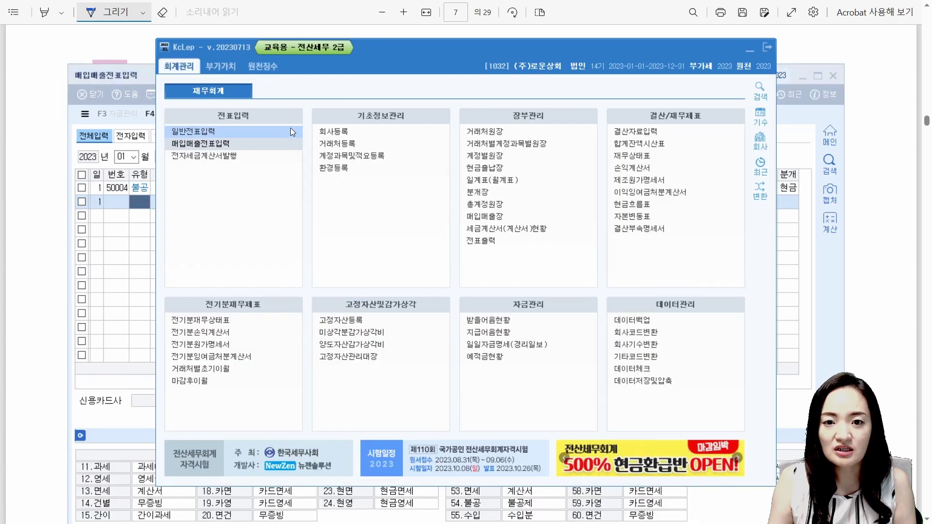
click(224, 63)
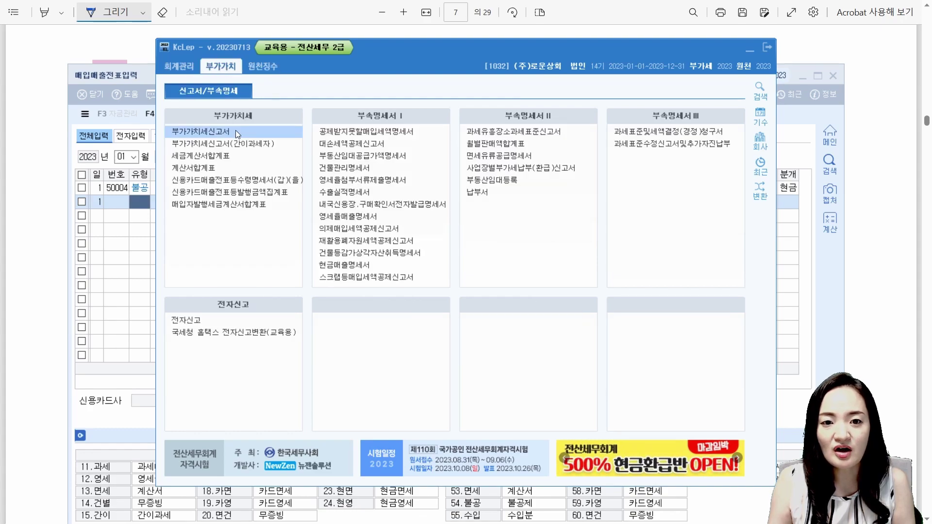
click(348, 132)
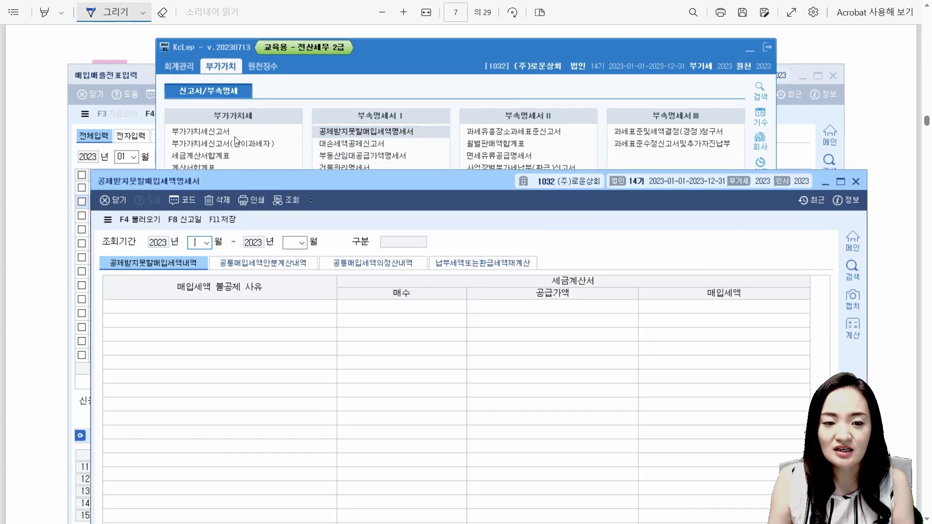
drag(235, 138, 234, 71)
text(1)
key(Return)
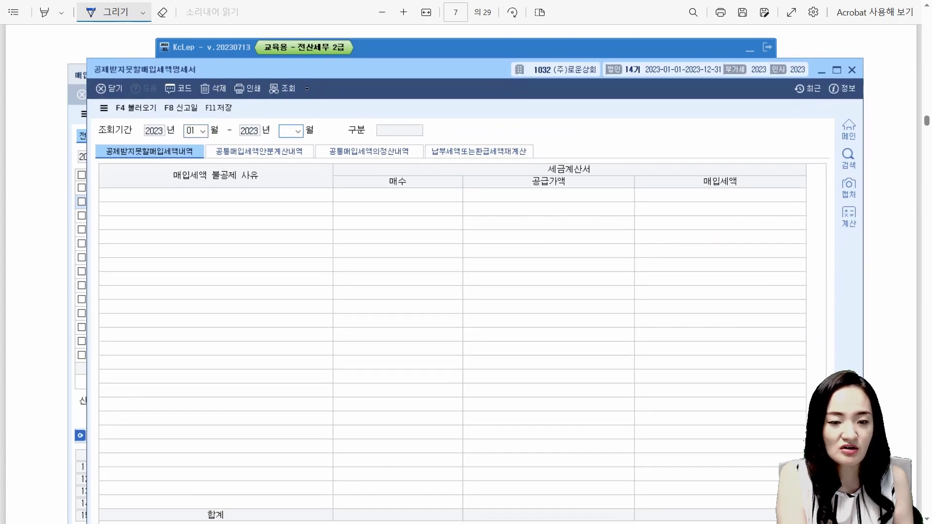
text(3)
key(Return)
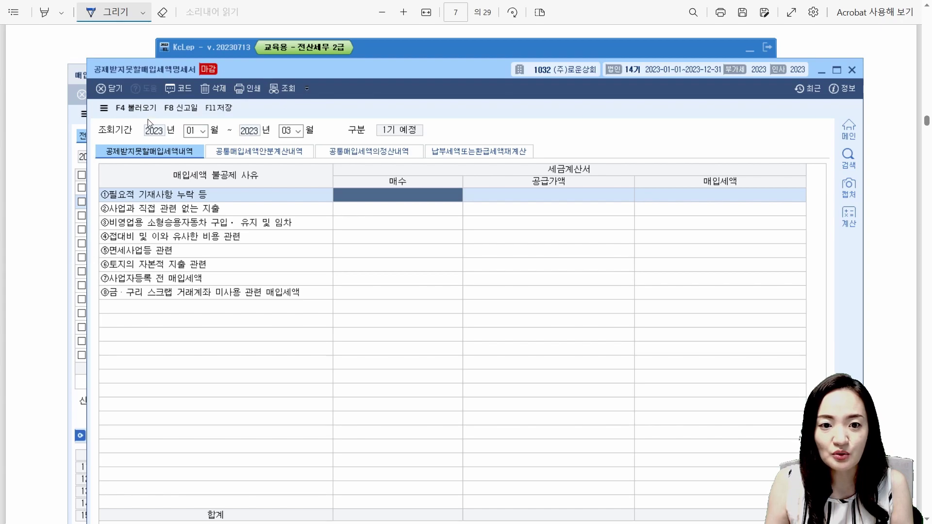
click(138, 108)
click(474, 336)
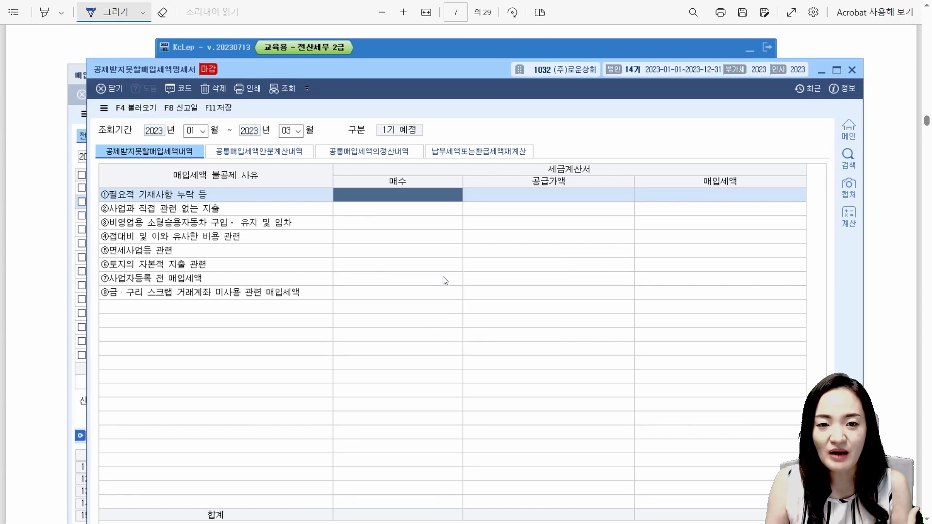
Step: Show the statement alongside the January voucher, try to edit the ①필요적 기재사항 누락 등 row, and close the statement
drag(281, 74, 271, 260)
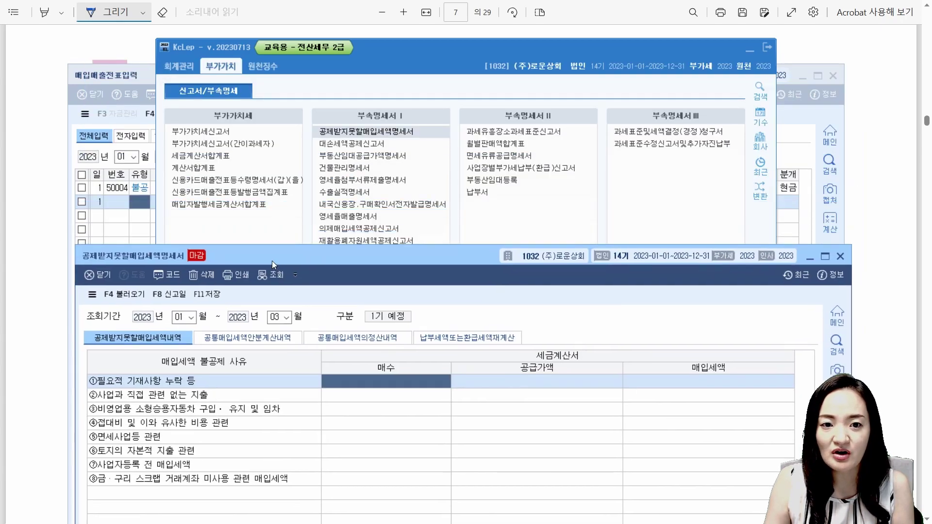
click(153, 216)
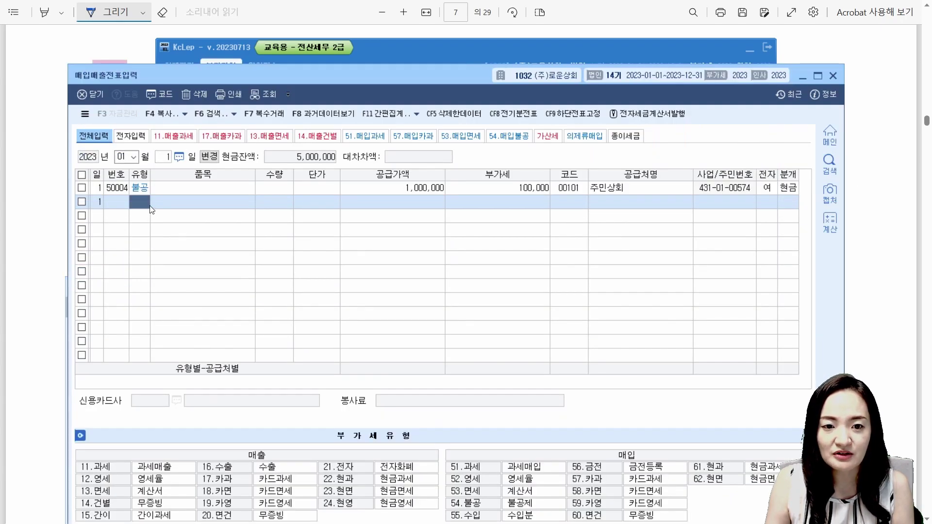
click(428, 187)
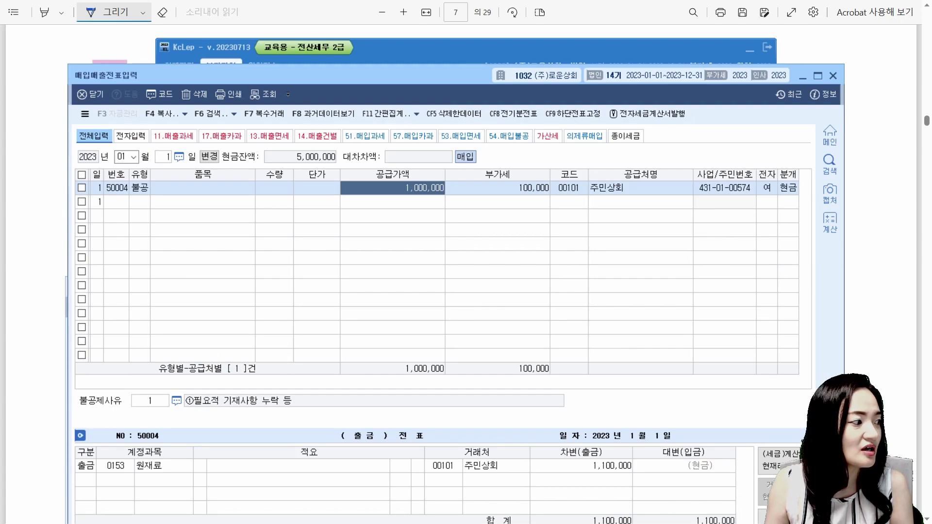
key(alt+Tab)
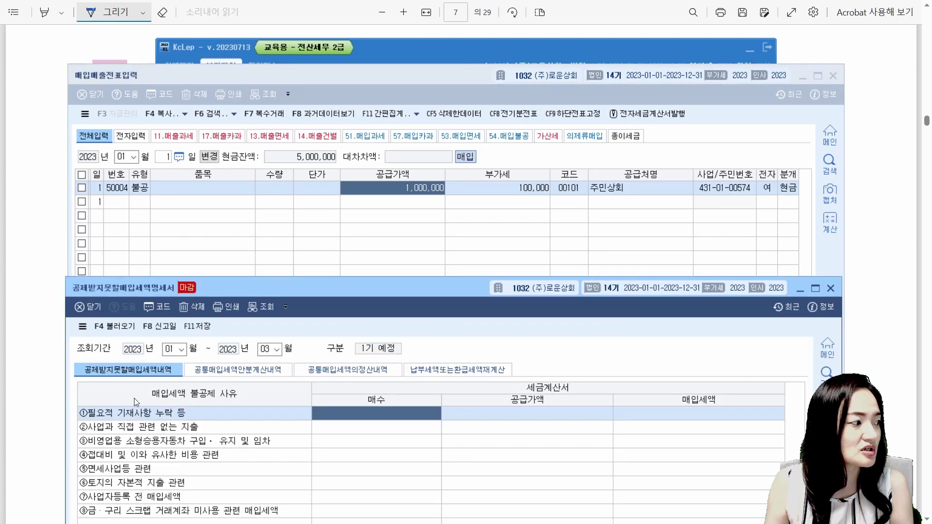
click(359, 411)
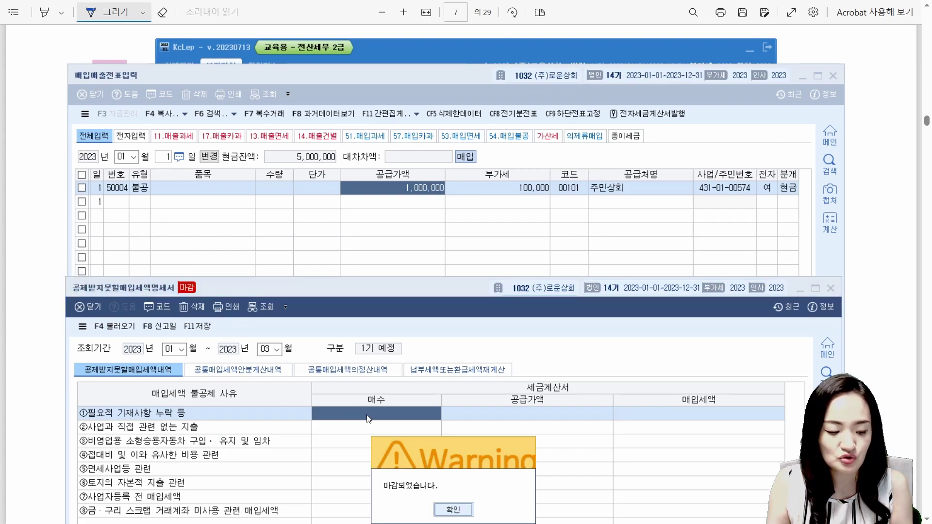
click(454, 509)
click(528, 416)
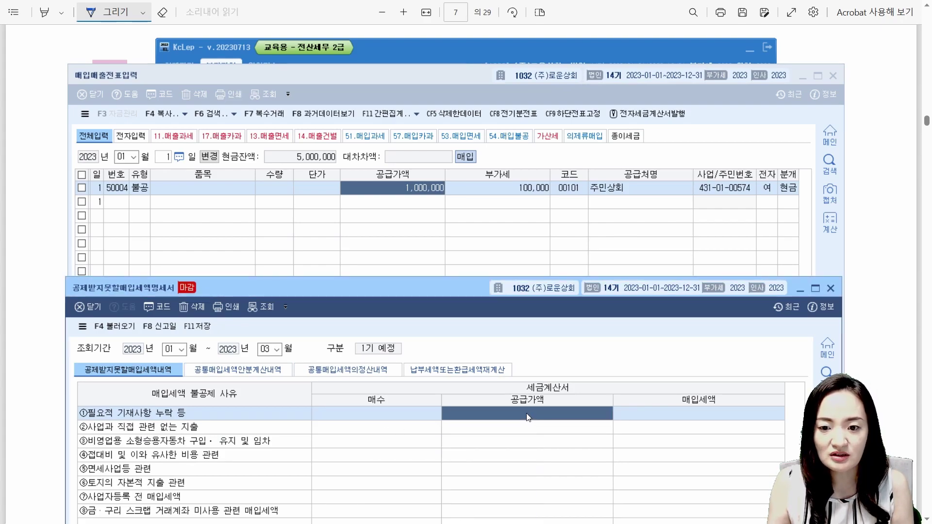
click(736, 417)
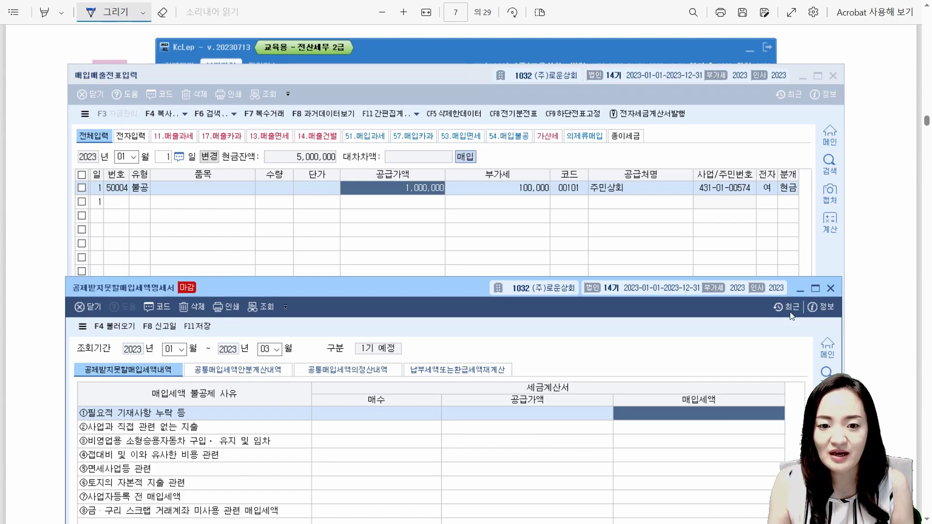
click(832, 288)
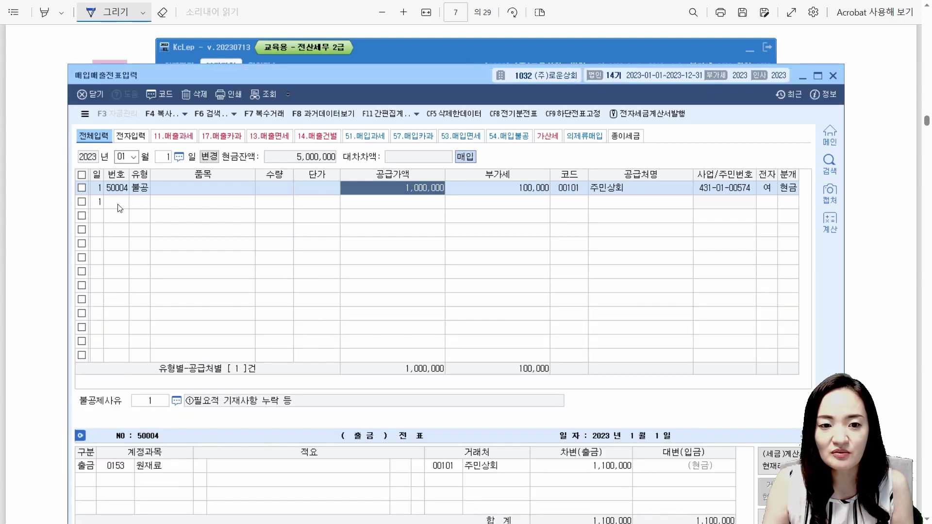
Step: Delete the January 1 불공 voucher and close 매입매출전표입력
click(190, 187)
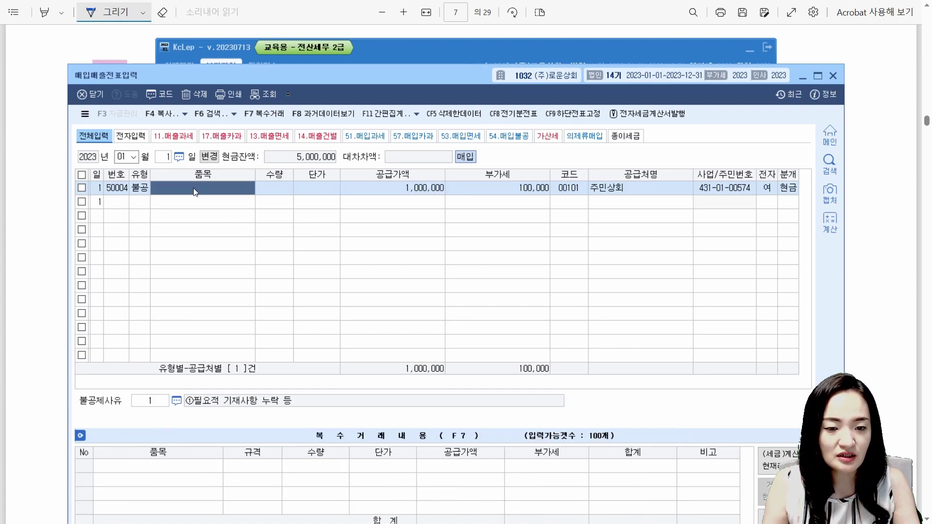
key(F5)
click(432, 342)
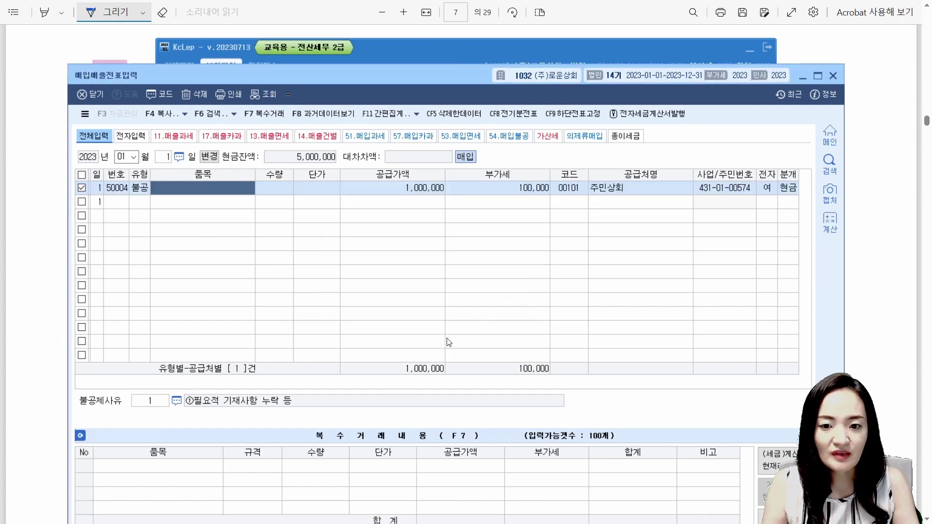
click(832, 75)
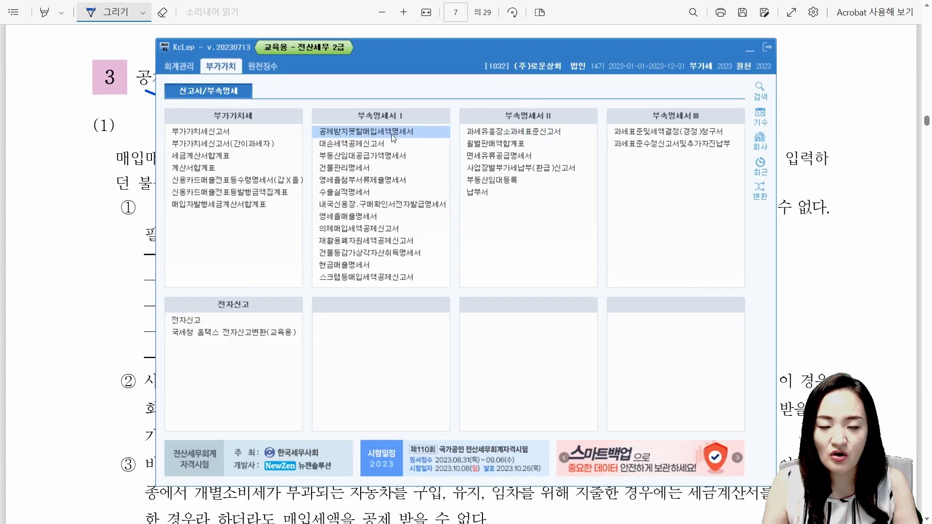
Step: Open 공제받지못할매입세액명세서 for the period October to December 2023
click(357, 131)
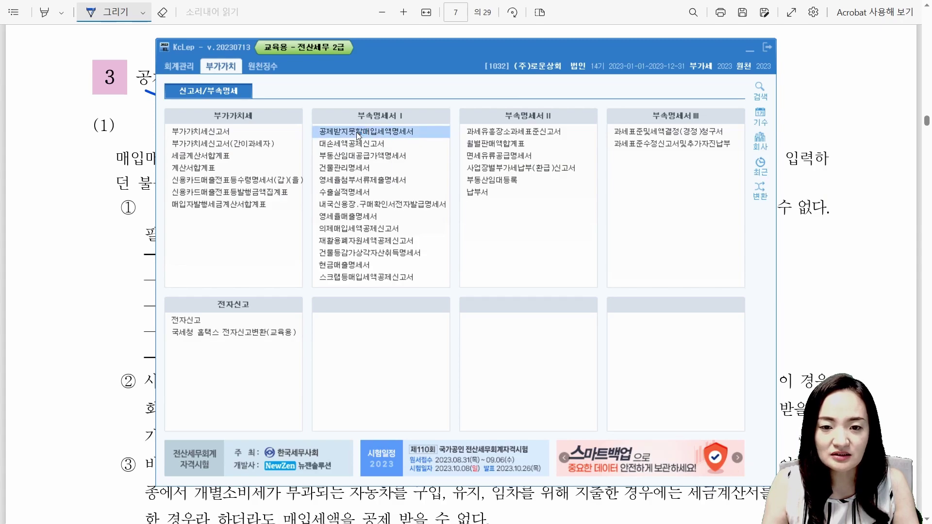
text(10)
key(Return)
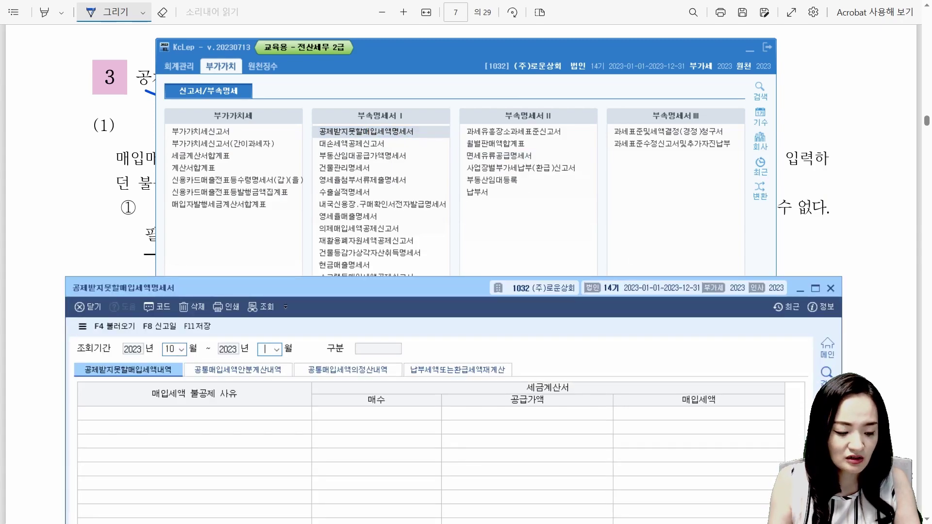
text(12)
key(Return)
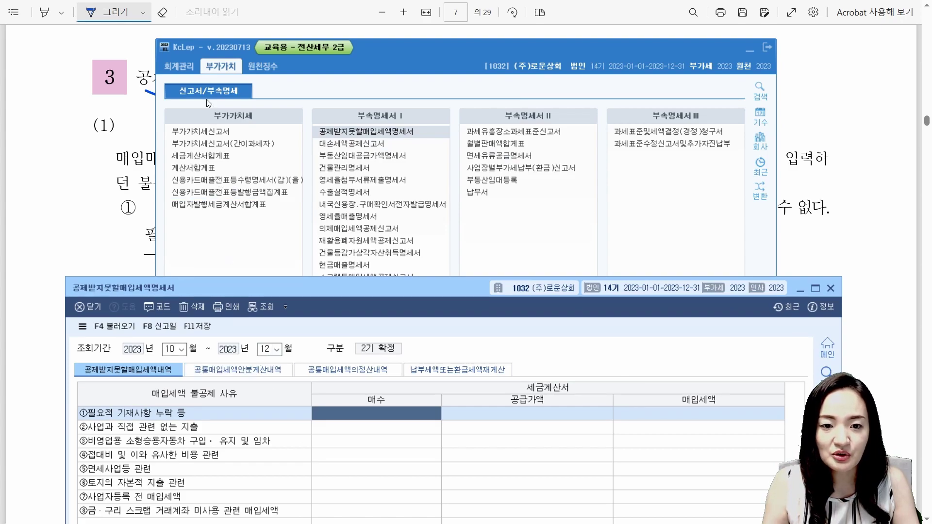
Step: Open 매입매출전표입력 for October 1, 2023, minimize the main window, and place the voucher window above the statement
click(187, 68)
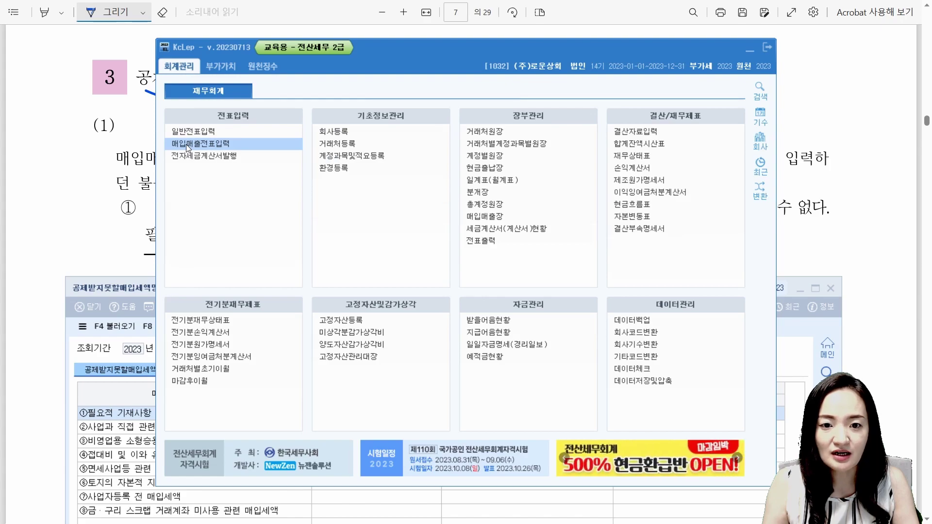
click(185, 144)
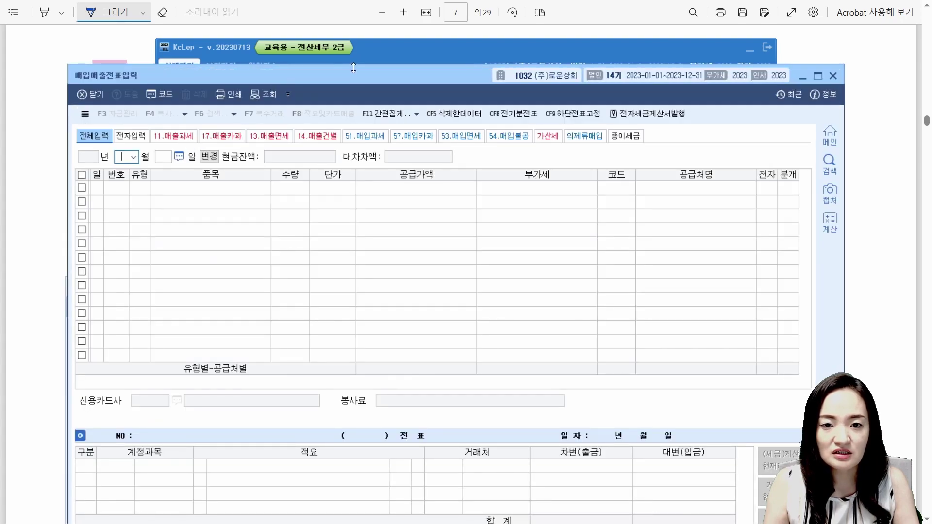
drag(356, 66, 357, 198)
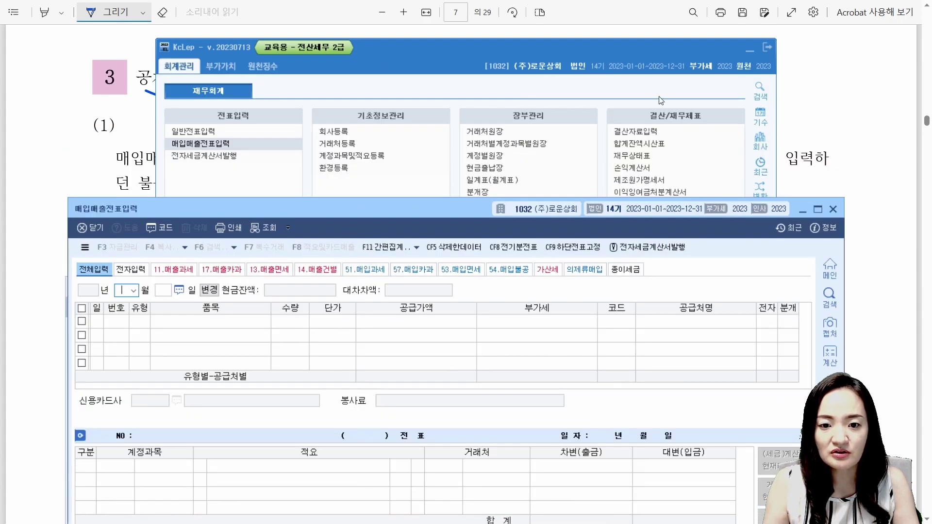
click(741, 48)
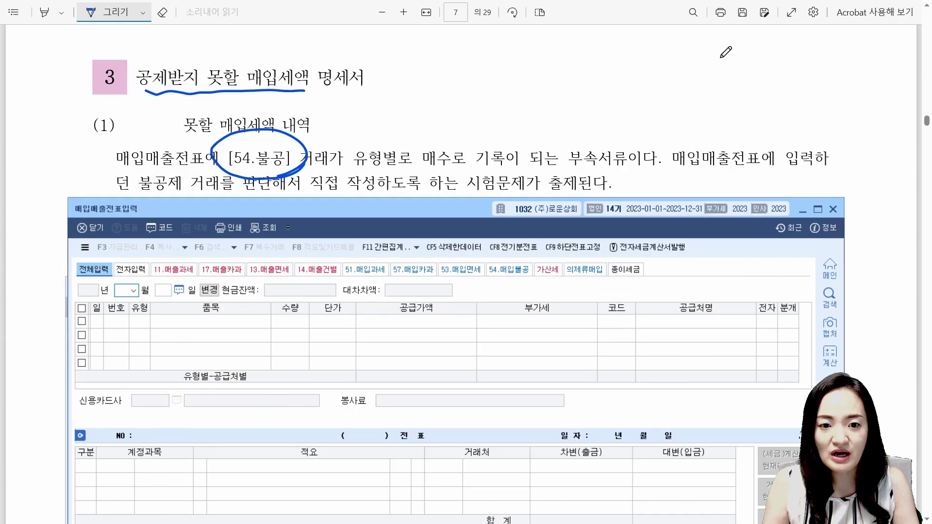
text(10)
key(Return)
text(1)
key(Return)
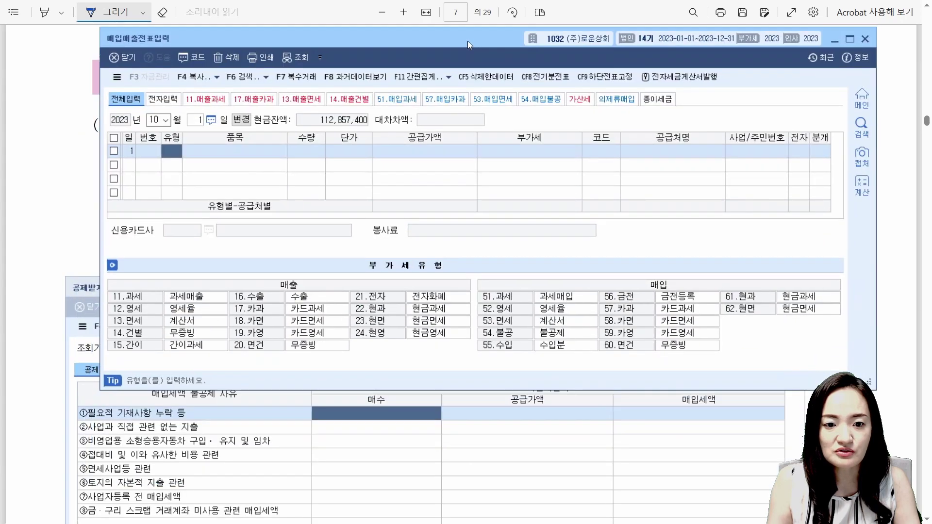
drag(435, 211, 467, 41)
Step: Enter a 54.불공 purchase with supply value 1,000,000, 불공제사유 ②사업과 직접 관련 없는 지출, and supplier 주민상회
text(54)
key(Return)
key(Return)
text(1,000,000)
key(Return)
text(2)
key(Return)
key(Return)
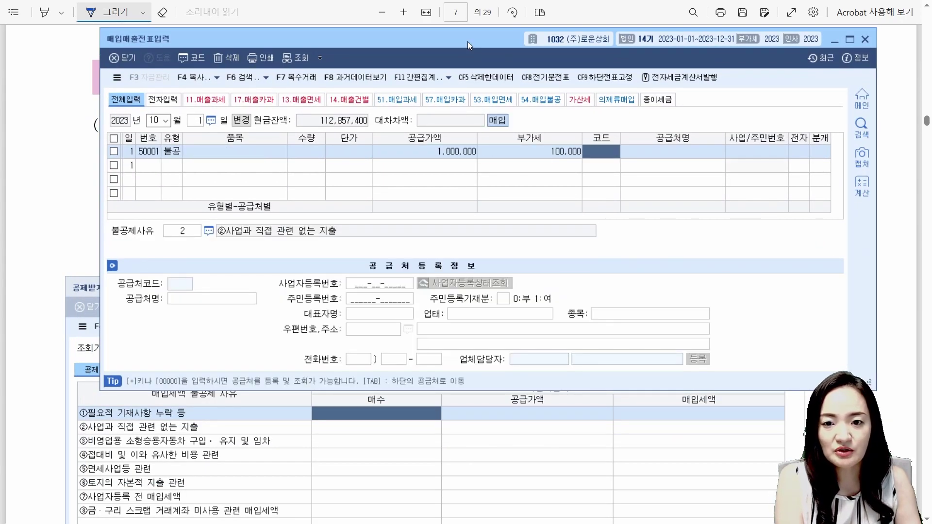
text(101)
key(Return)
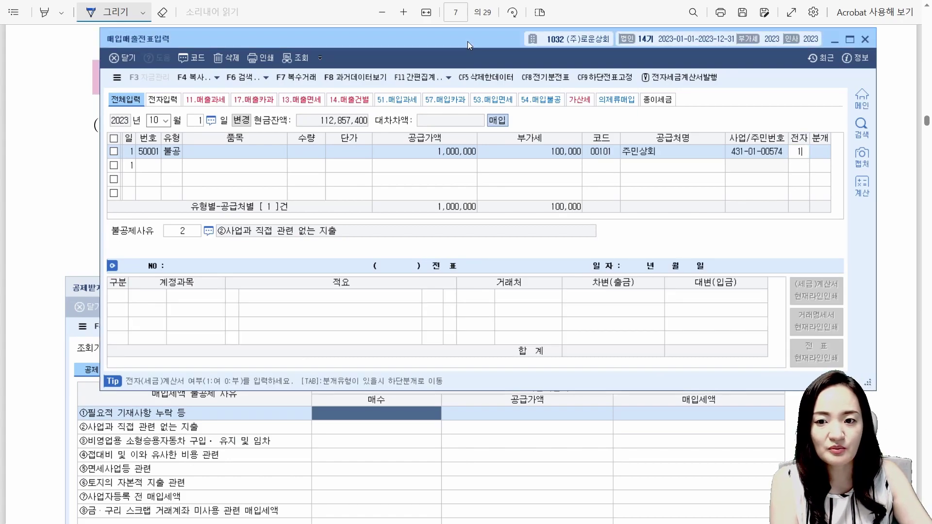
Step: Mark the 불공 voucher as electronic (전자: 여) and set its 불공제사유 to ①필요적 기재사항 누락 등
text(1)
key(Return)
text(1)
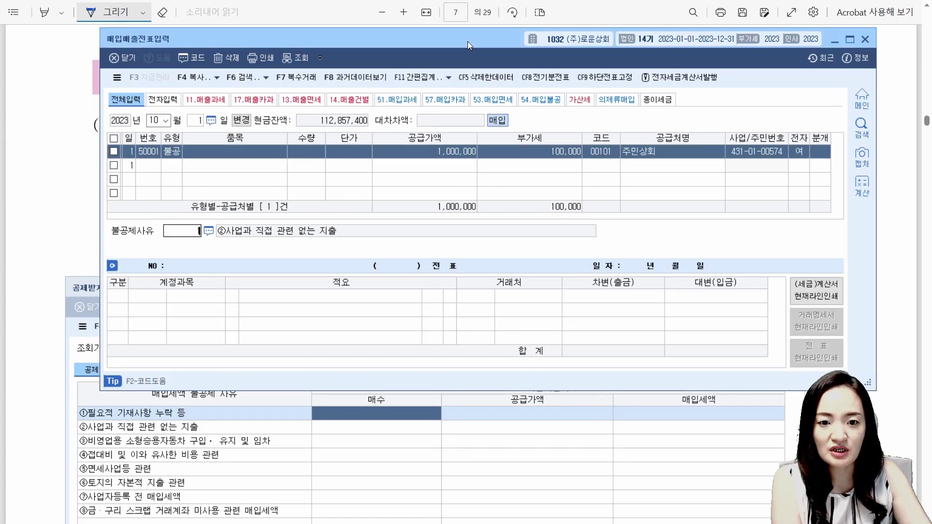
key(Return)
key(Return)
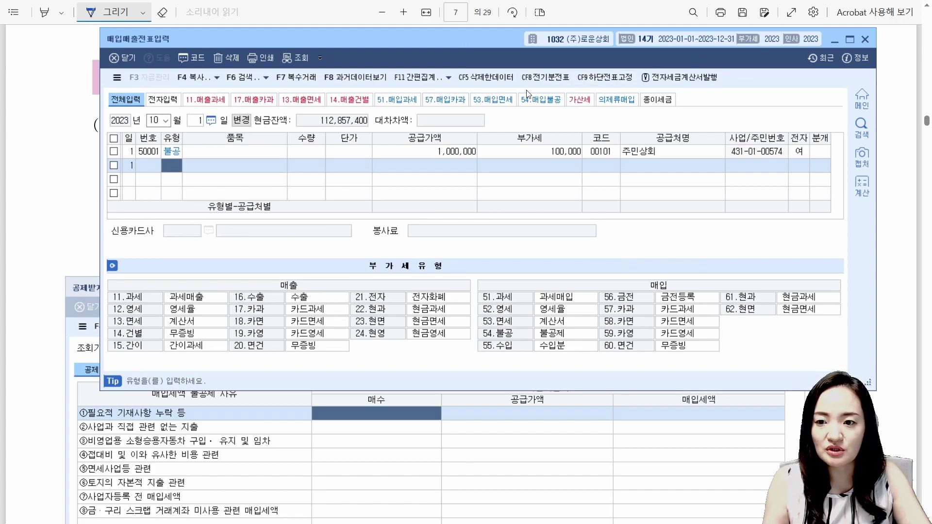
Step: Set the 분개 of the October 1 불공 voucher to 현금 and return to the voucher list
click(816, 153)
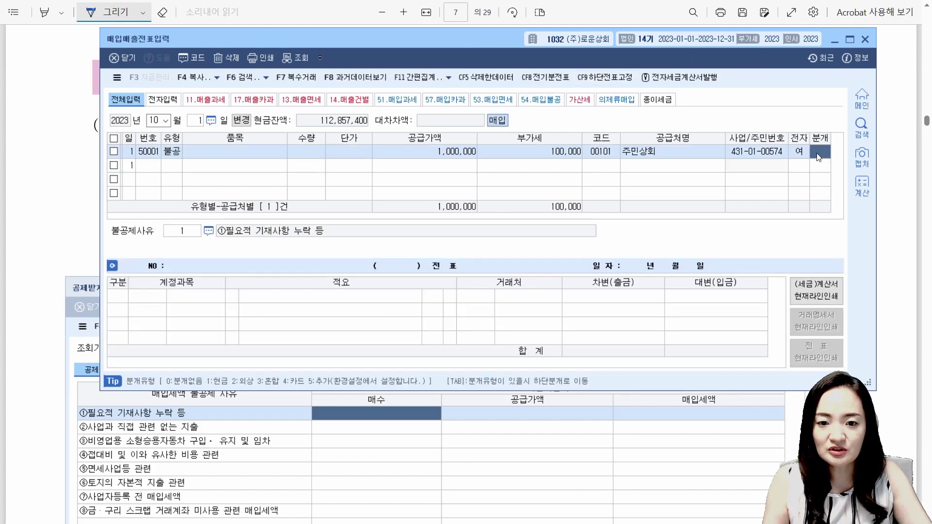
text(1)
key(Return)
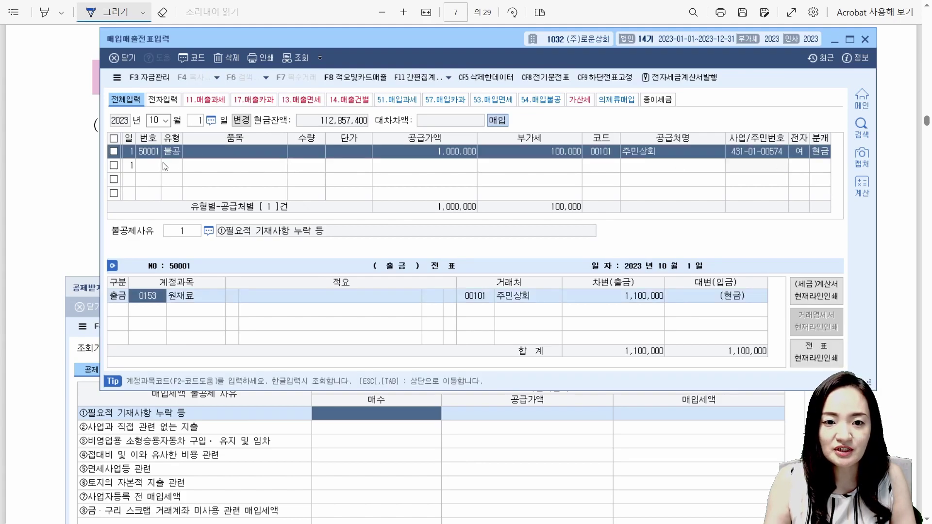
key(Escape)
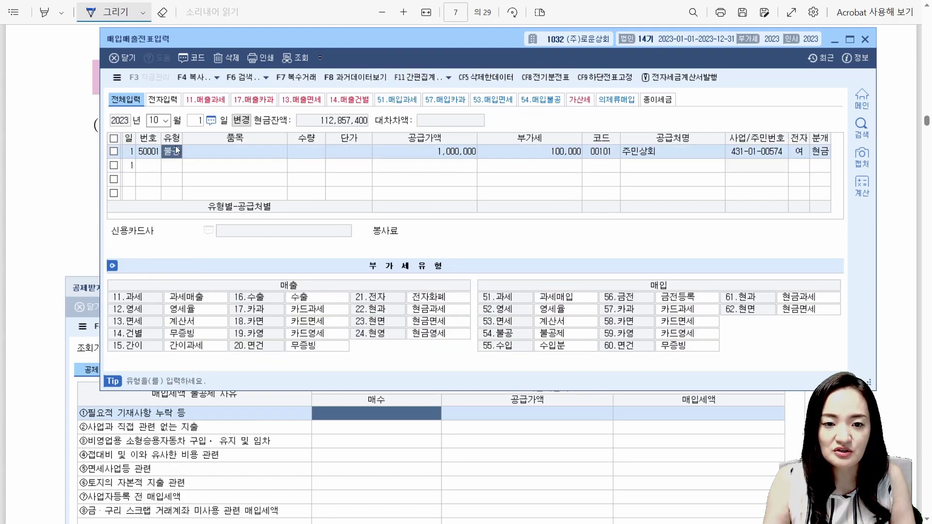
Step: Load the voucher data into 공제받지못할매입세액명세서 and check the 매수, 공급가액 and 매입세액 of the ①필요적 기재사항 누락 등 row
click(294, 442)
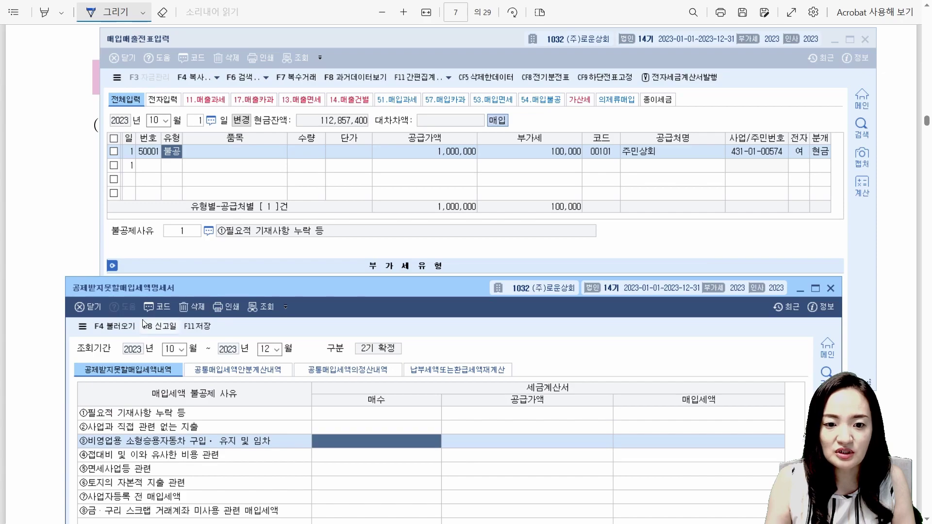
click(120, 326)
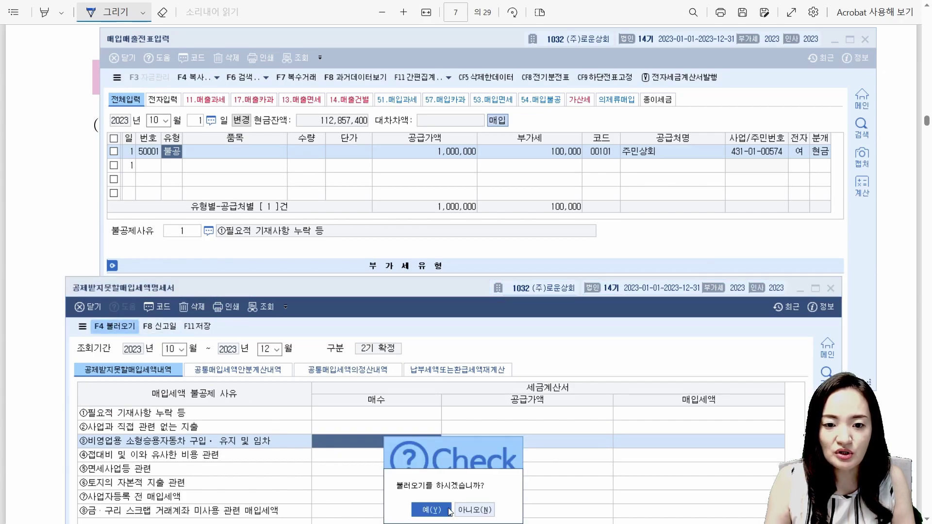
click(448, 508)
click(405, 410)
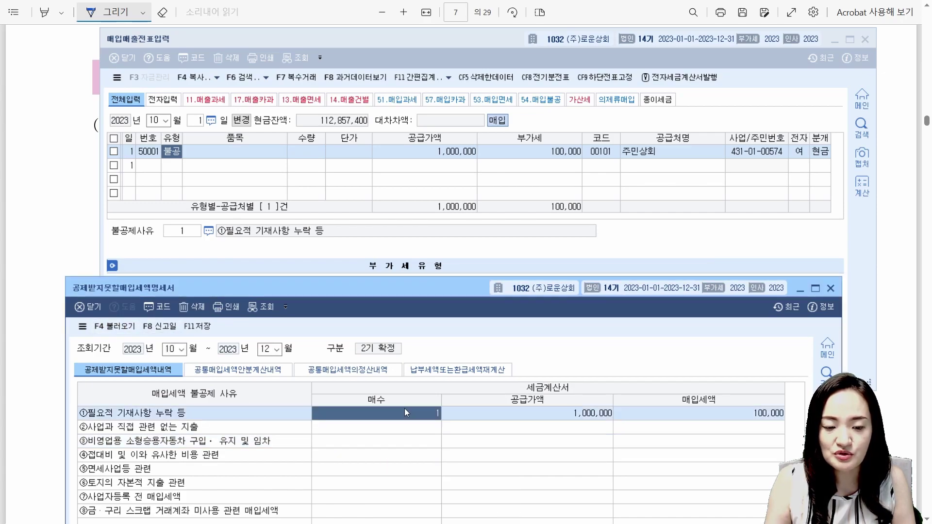
click(560, 412)
click(701, 415)
click(588, 418)
click(714, 412)
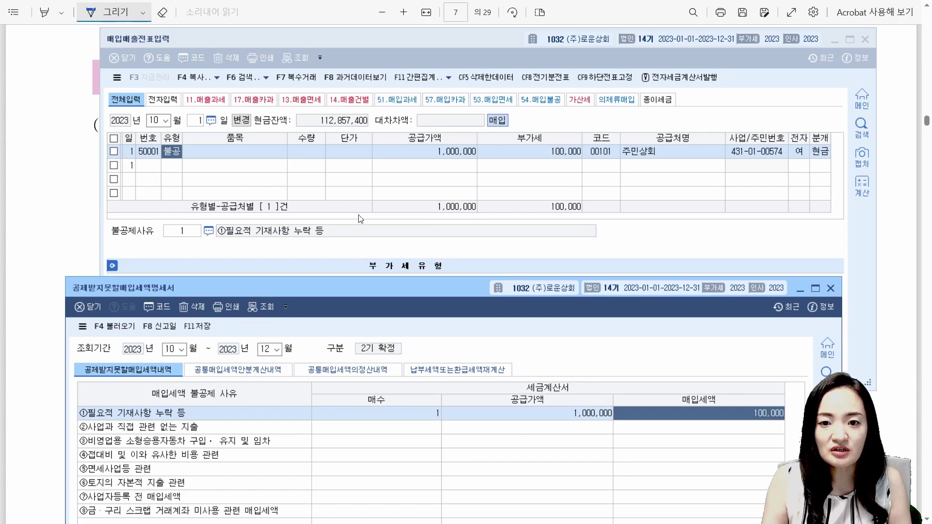
Step: Delete the October 1 불공 voucher and close 매입매출전표입력
click(113, 151)
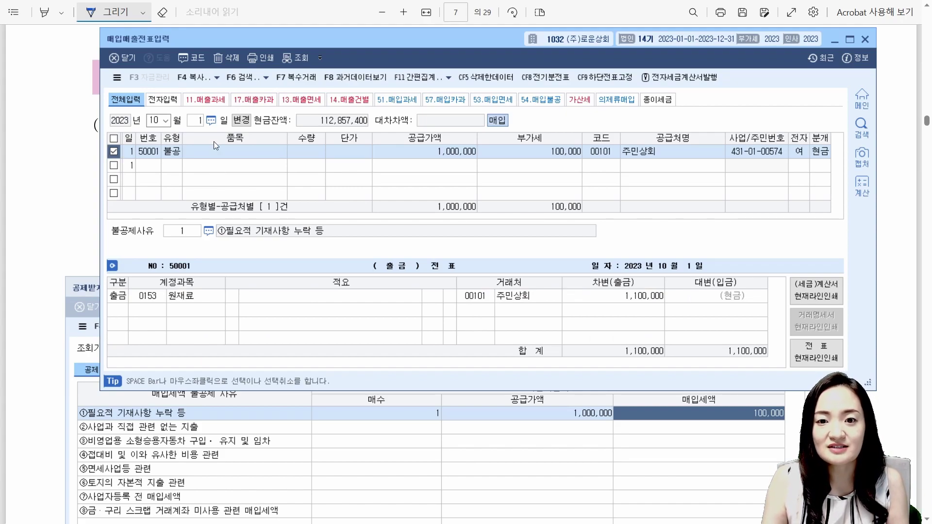
key(F5)
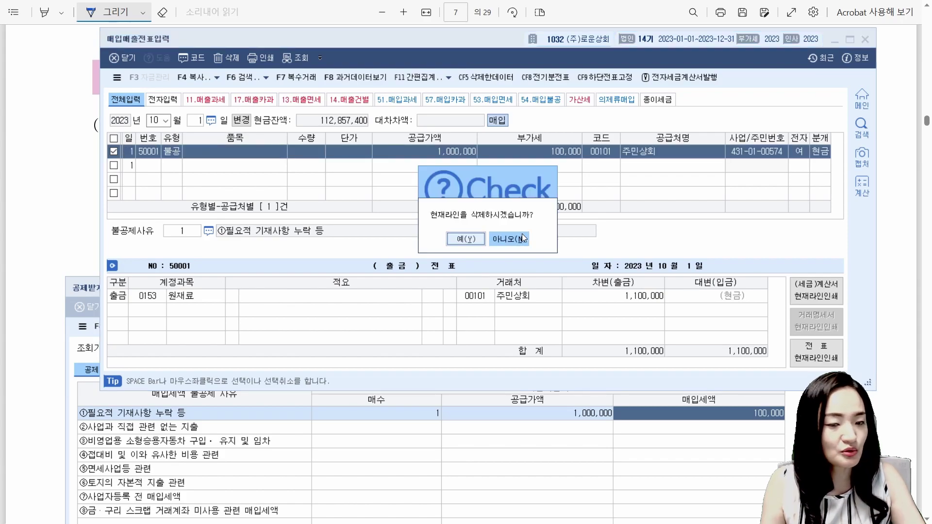
click(475, 247)
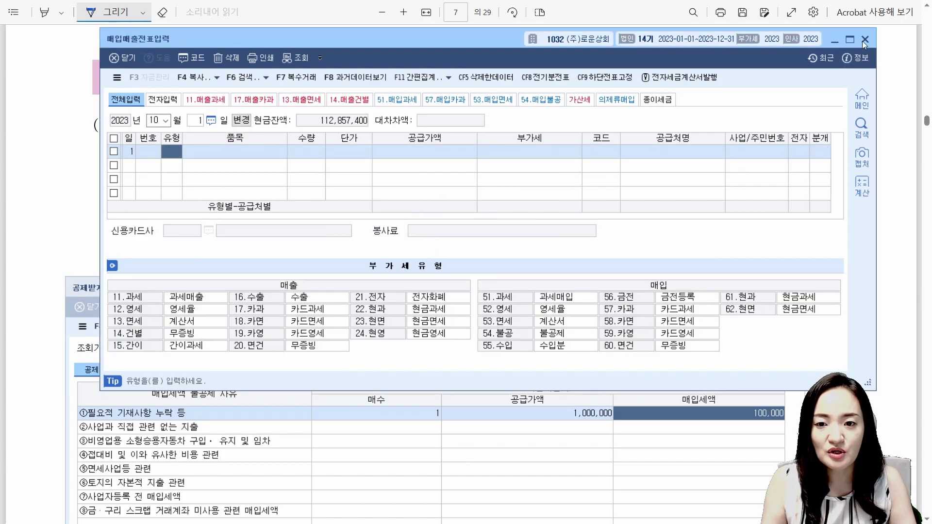
click(864, 40)
Step: Bring the statement window further up, return to its 조회기간 ending month, and close 공제받지못할매입세액명세서
drag(372, 288, 372, 112)
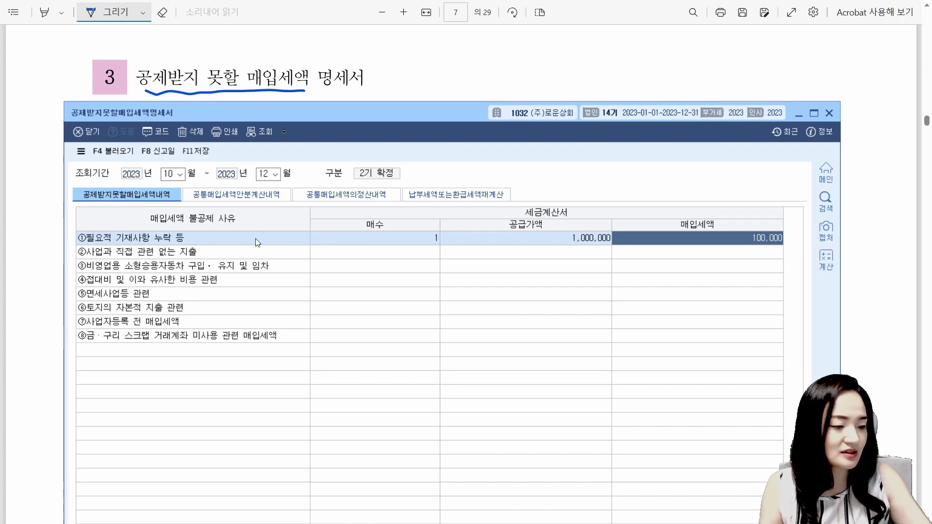
click(313, 243)
click(265, 175)
click(460, 392)
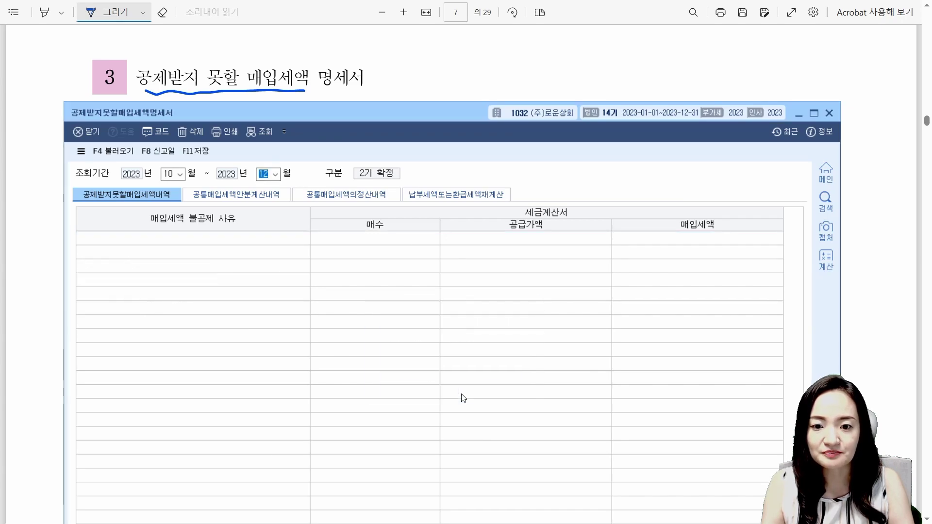
click(828, 115)
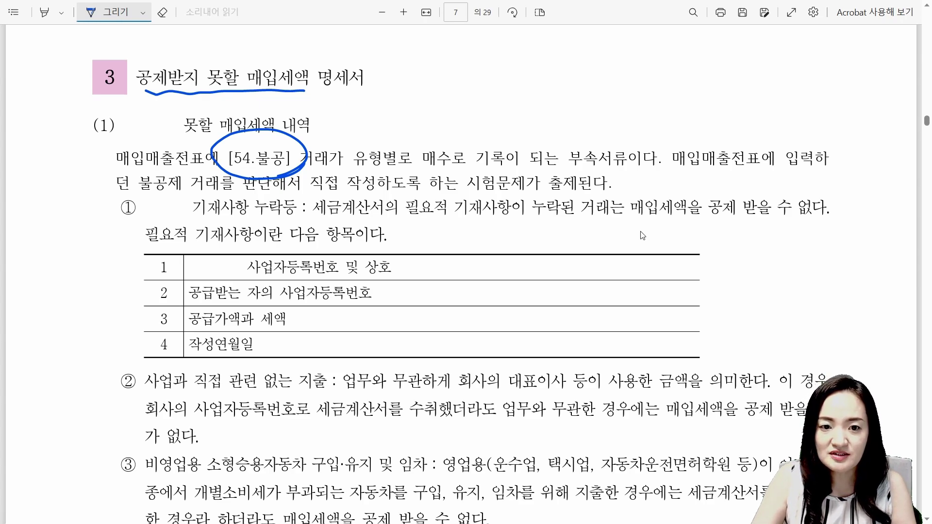
Step: On the PDF page, handwrite the missing words 필요 and 공급자, bracket the required-items table, and mark 사업자등록번호 and 상호
mouse_move(142, 199)
mouse_down()
mouse_move(157, 196)
mouse_move(153, 210)
mouse_move(168, 214)
mouse_move(181, 202)
mouse_move(195, 209)
mouse_up()
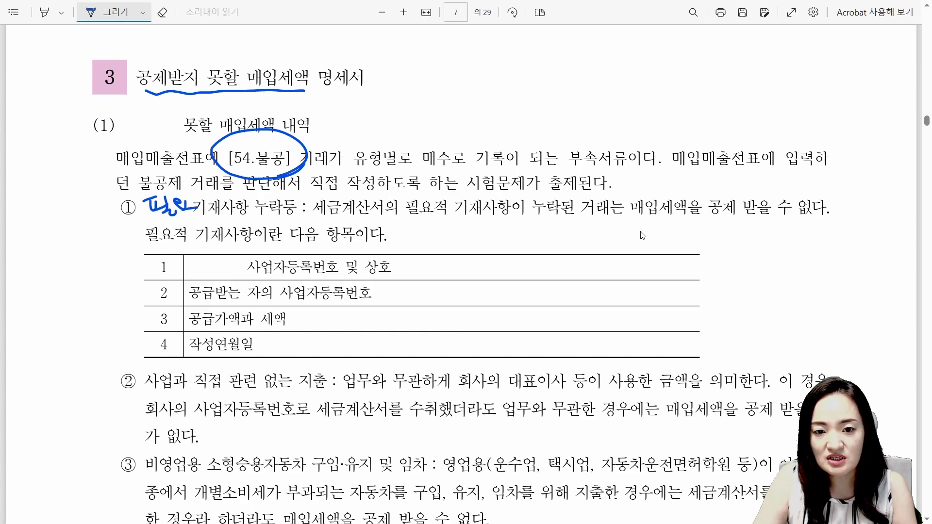
mouse_move(135, 255)
mouse_down()
mouse_move(118, 311)
mouse_move(132, 367)
mouse_up()
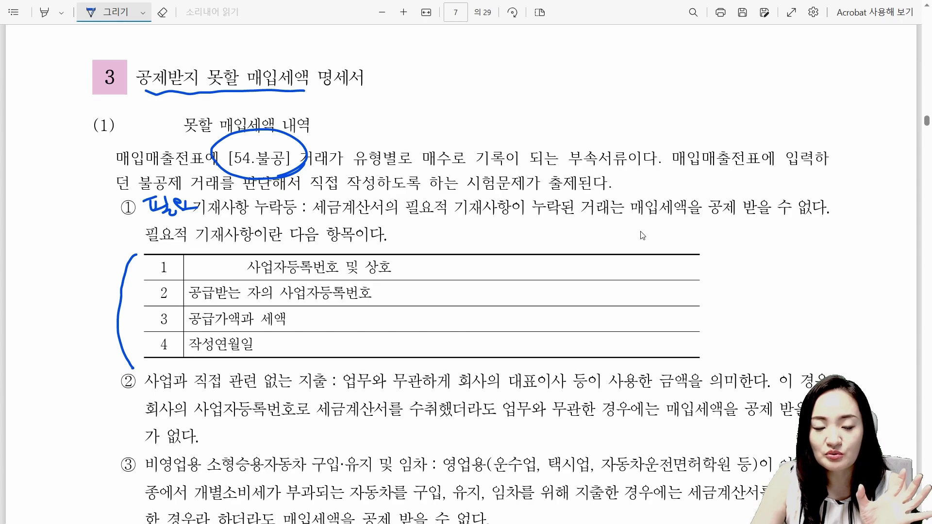
drag(178, 279, 235, 276)
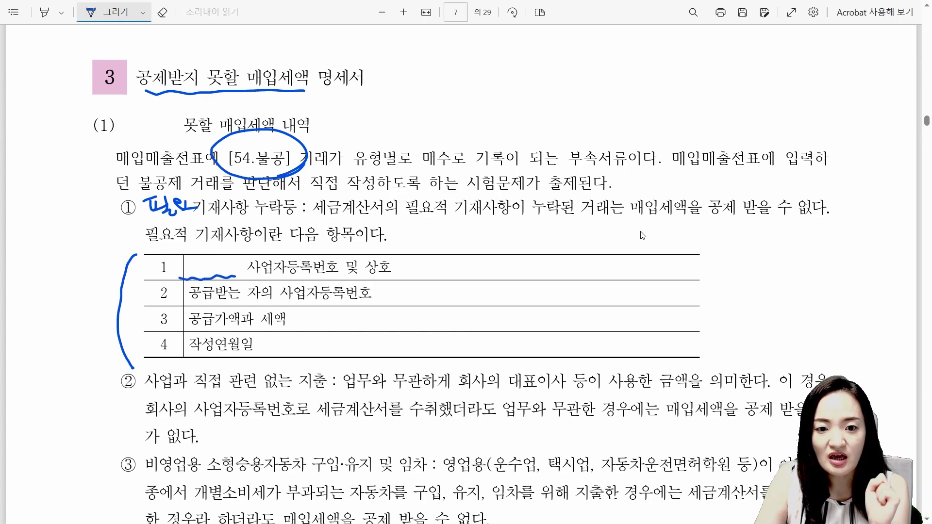
drag(288, 300, 360, 297)
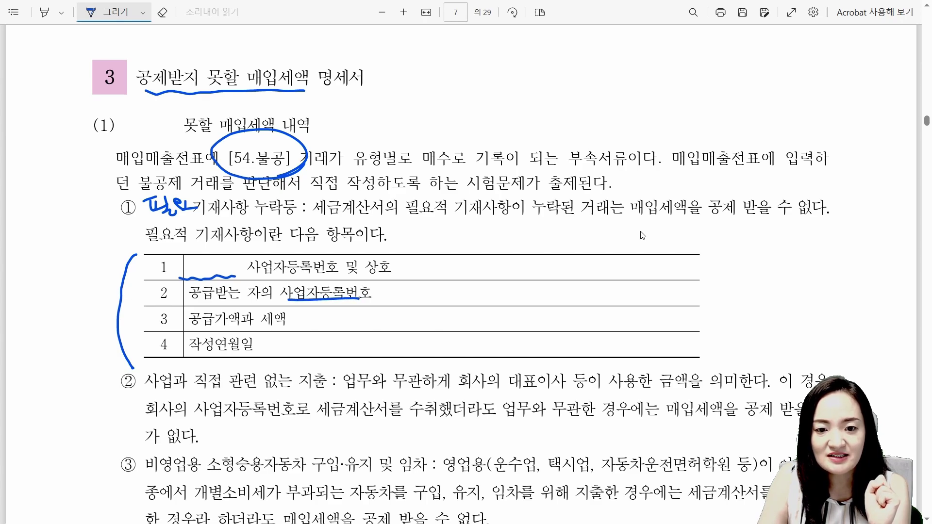
mouse_move(175, 252)
mouse_down()
mouse_move(195, 273)
mouse_move(235, 247)
mouse_move(224, 265)
mouse_move(235, 246)
mouse_up()
mouse_move(398, 270)
mouse_down()
mouse_move(383, 280)
mouse_move(357, 258)
mouse_move(390, 254)
mouse_move(394, 279)
mouse_up()
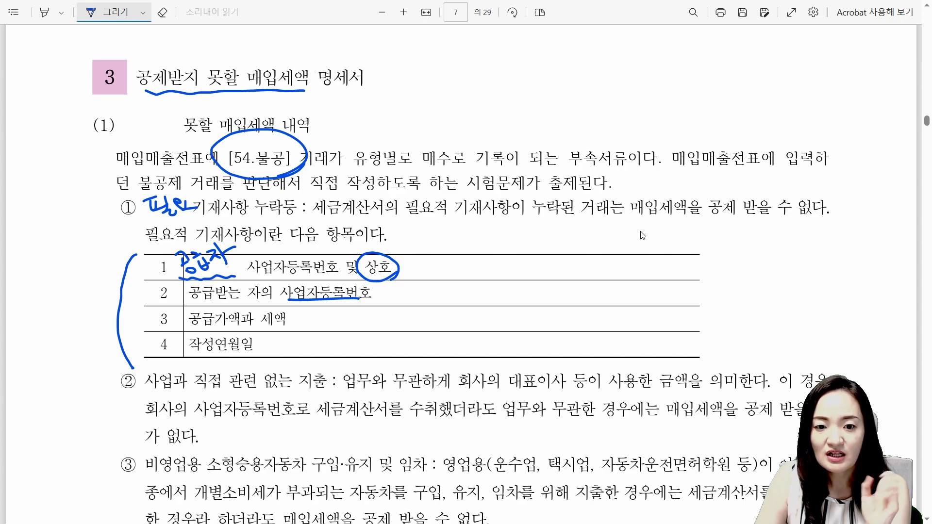
Step: Handwrite "vs 임의 상호" beside table row 2, underline and circle 상호, and add a short mark after it
drag(457, 288, 484, 296)
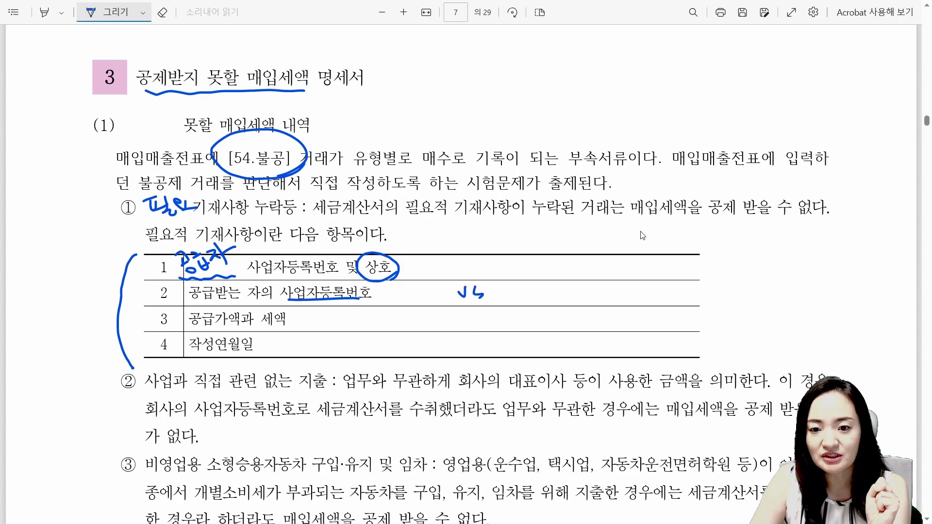
drag(507, 287, 505, 293)
mouse_move(515, 284)
mouse_down()
mouse_move(523, 303)
mouse_move(533, 297)
mouse_up()
mouse_move(537, 285)
mouse_down()
mouse_move(537, 302)
mouse_move(590, 292)
mouse_move(564, 294)
mouse_up()
drag(583, 295, 600, 308)
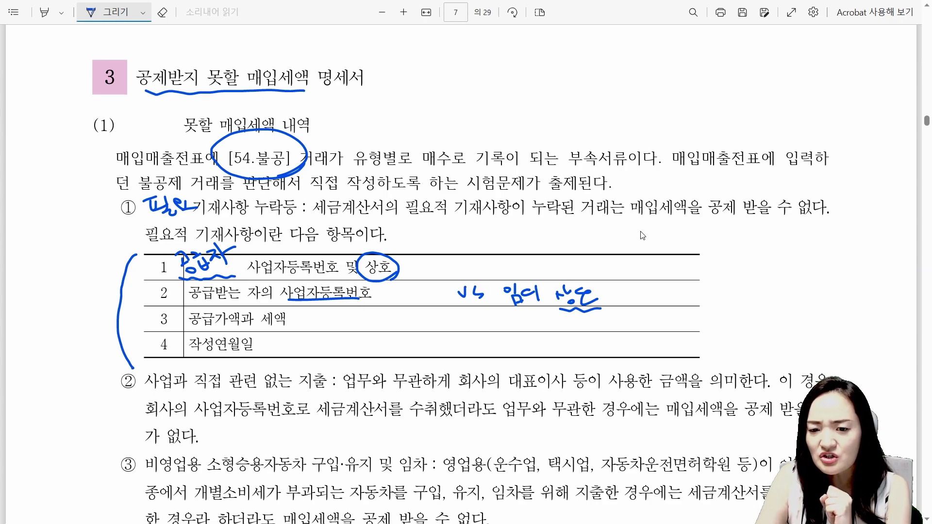
mouse_move(600, 309)
mouse_down()
mouse_move(543, 306)
mouse_move(568, 272)
mouse_move(605, 318)
mouse_move(592, 319)
mouse_up()
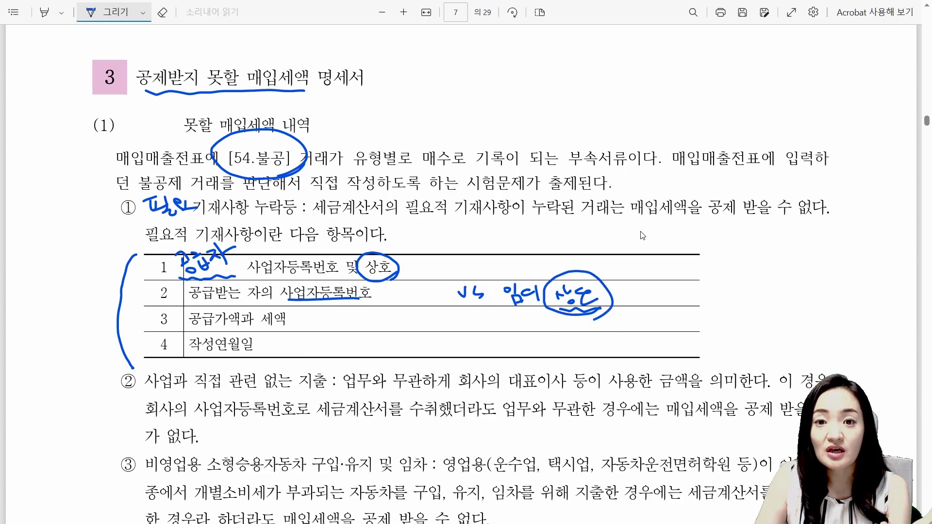
mouse_move(624, 286)
mouse_down()
mouse_move(633, 302)
mouse_move(641, 293)
mouse_up()
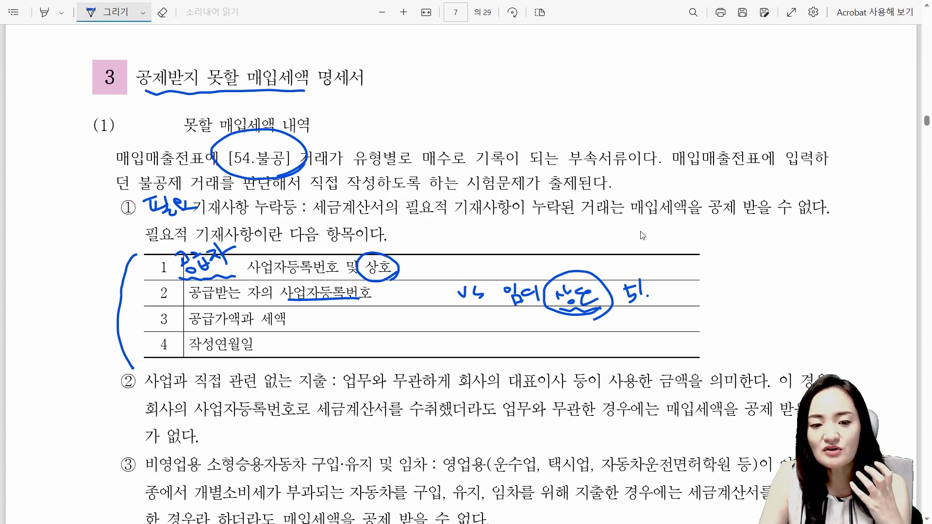
Step: Underline 공급가액과 세액 and 작성연월일 in the table, and add two short strokes beside the section 3 heading
drag(190, 334, 282, 330)
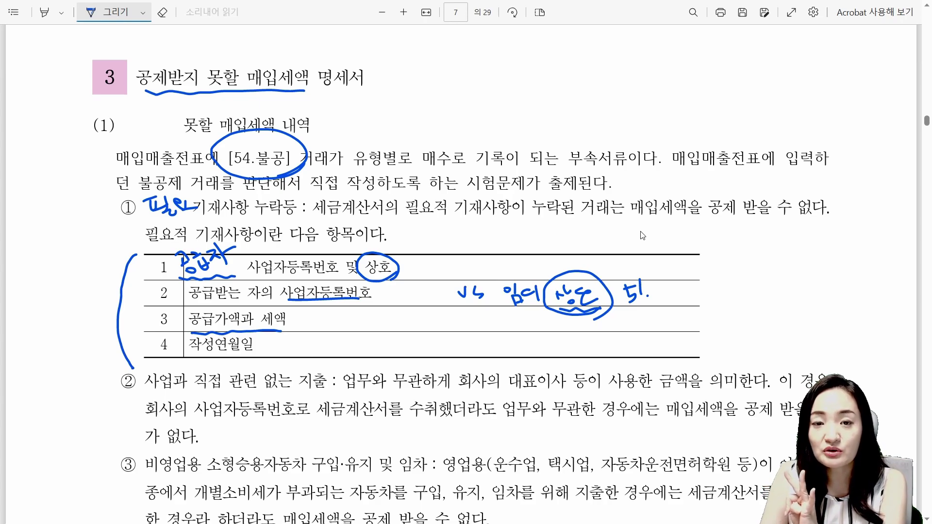
drag(190, 350, 240, 353)
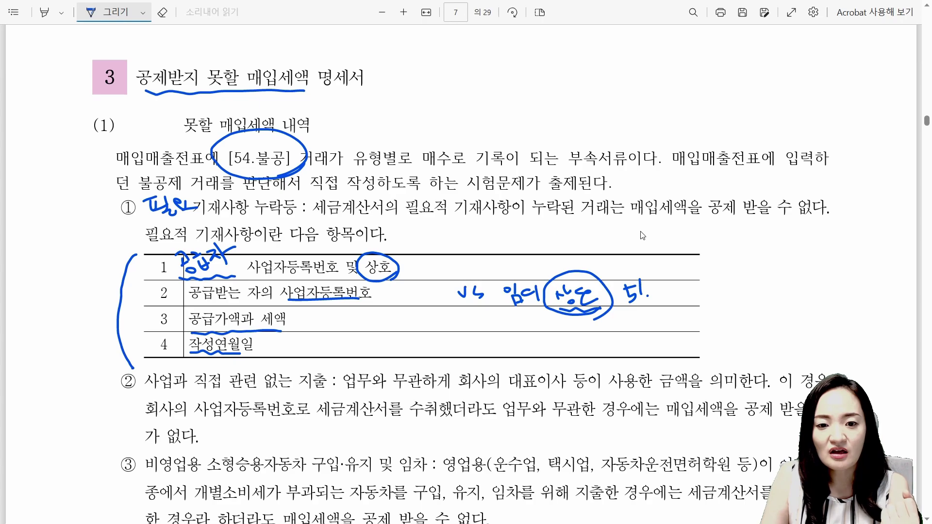
drag(389, 88, 382, 93)
drag(396, 90, 388, 97)
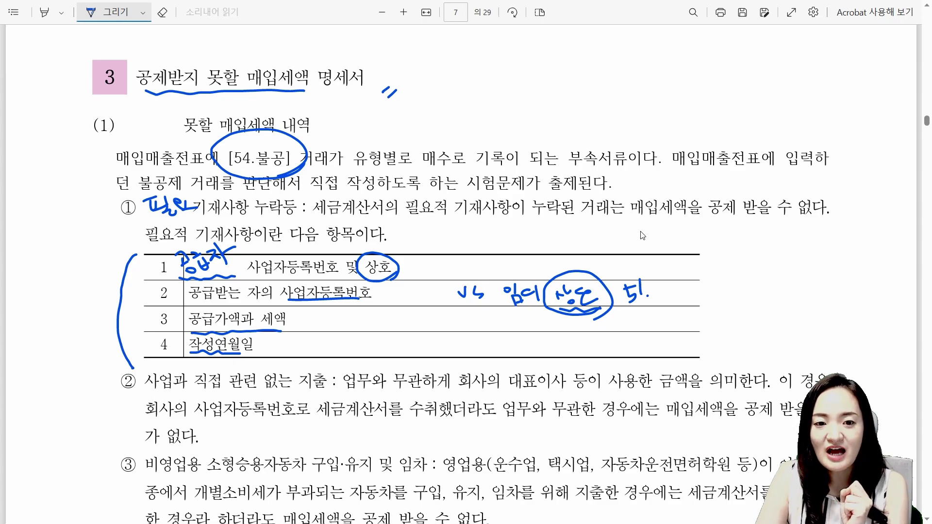
scroll(672, 387, down, 5)
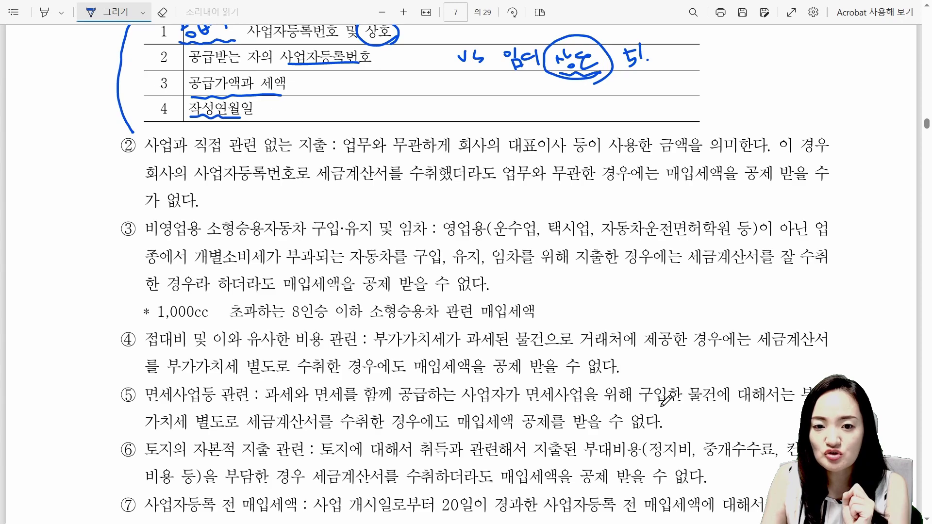
Step: Underline 대표이사 등 in item ②, then check and underline item ③'s heading and underline its 영업용 business examples
drag(495, 160, 591, 156)
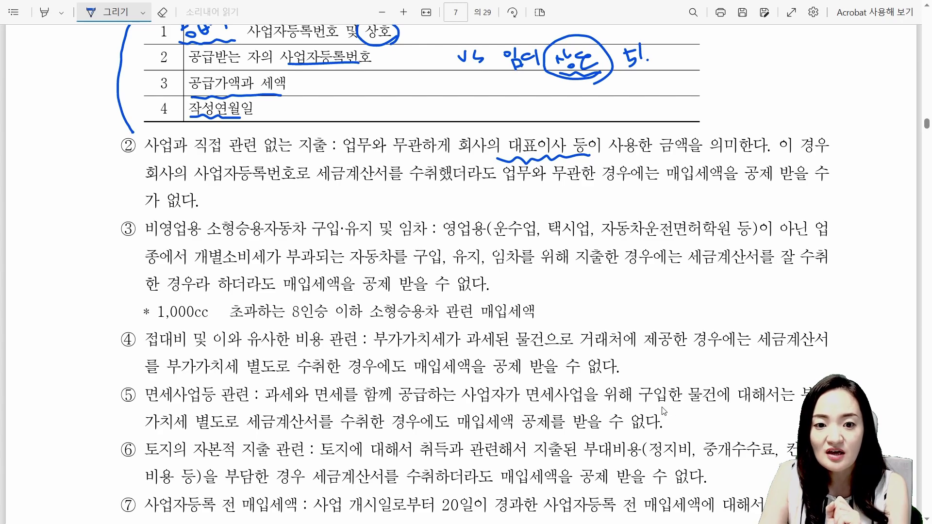
drag(130, 243, 431, 237)
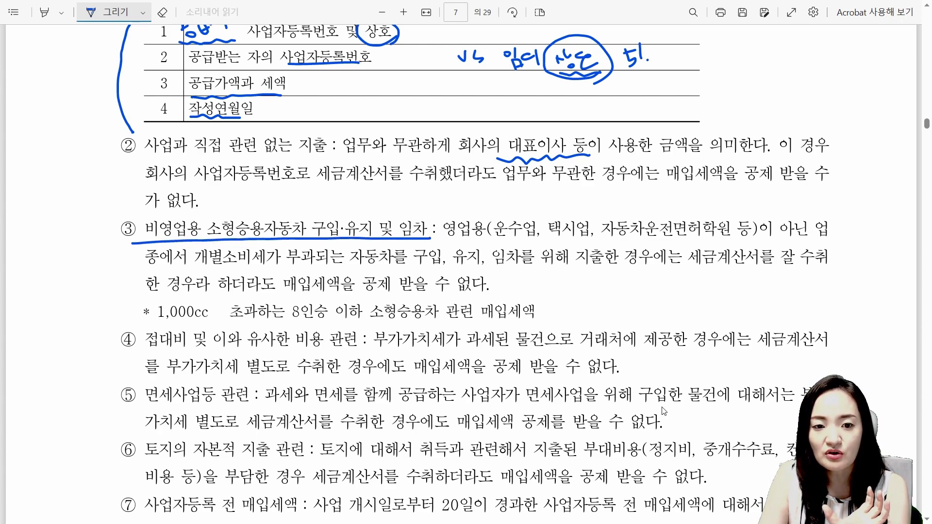
drag(131, 210, 139, 206)
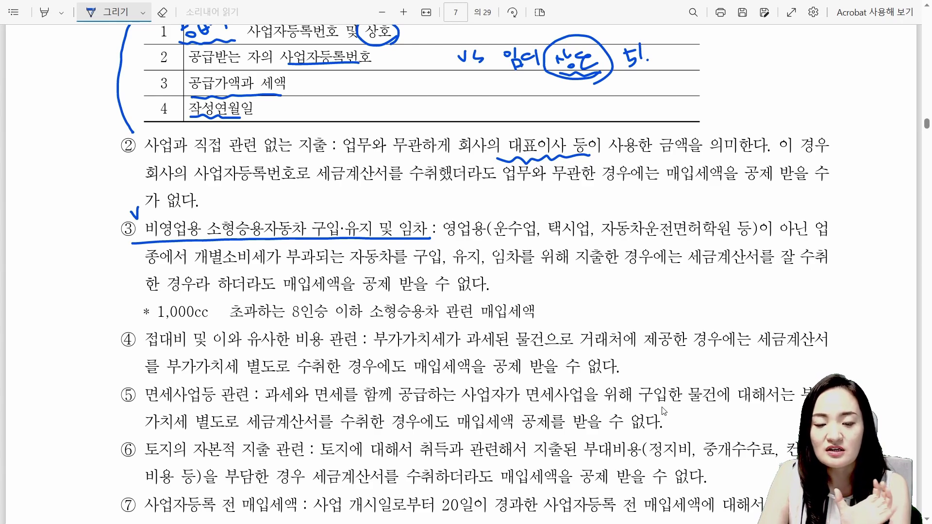
drag(506, 236, 692, 230)
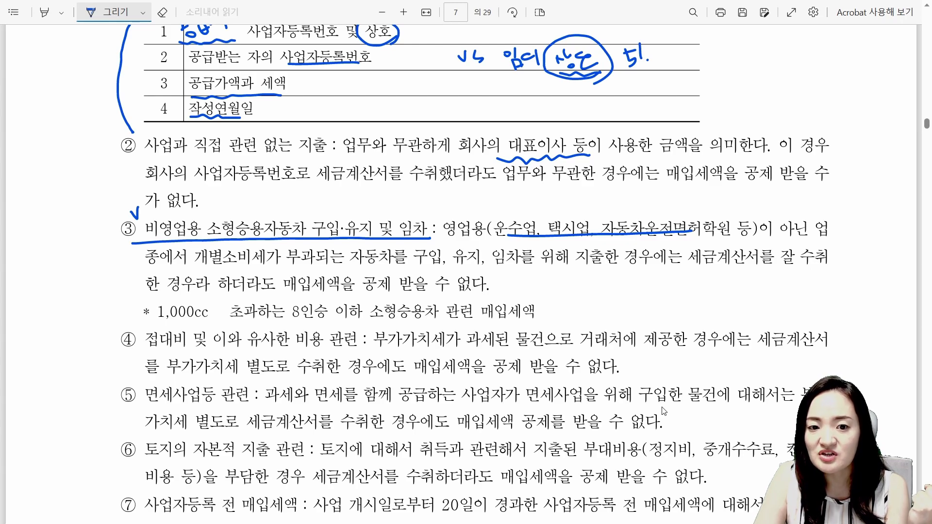
Step: In item ③, circle 소형, 구입, 유지 and 임차, and underline 8인승 이하, 1,000cc 초과 and 세금계산서
mouse_move(223, 239)
mouse_down()
mouse_move(204, 217)
mouse_move(237, 224)
mouse_move(236, 239)
mouse_up()
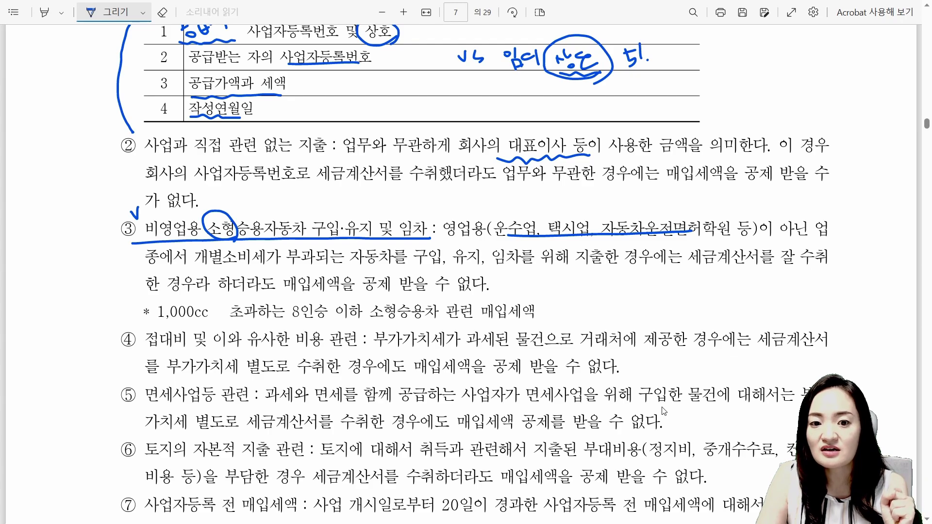
drag(286, 322, 359, 318)
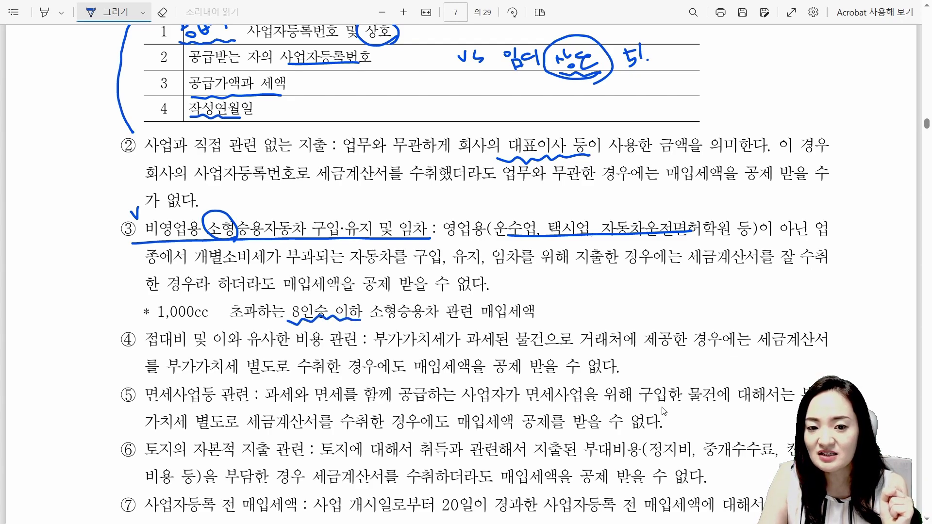
drag(155, 322, 249, 318)
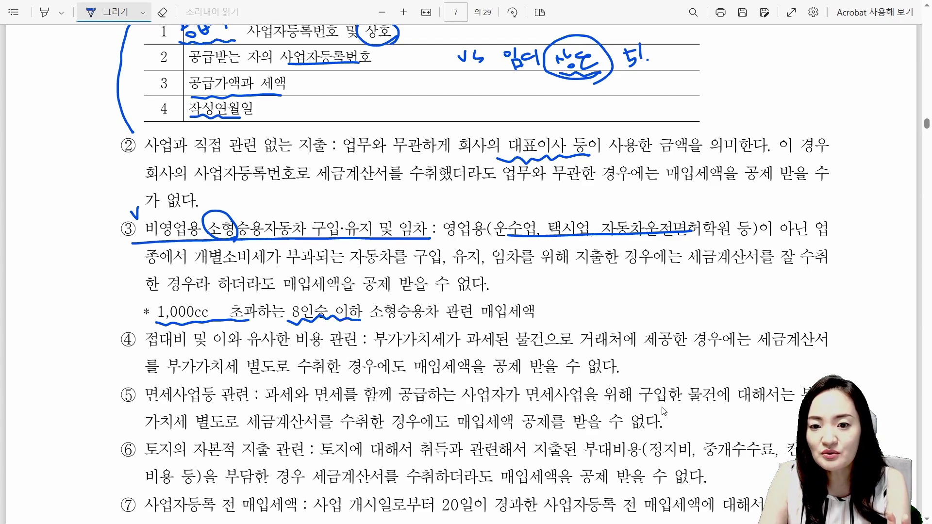
mouse_move(443, 262)
mouse_down()
mouse_move(409, 247)
mouse_move(444, 264)
mouse_move(452, 245)
mouse_move(488, 269)
mouse_move(509, 239)
mouse_move(528, 255)
mouse_move(505, 271)
mouse_up()
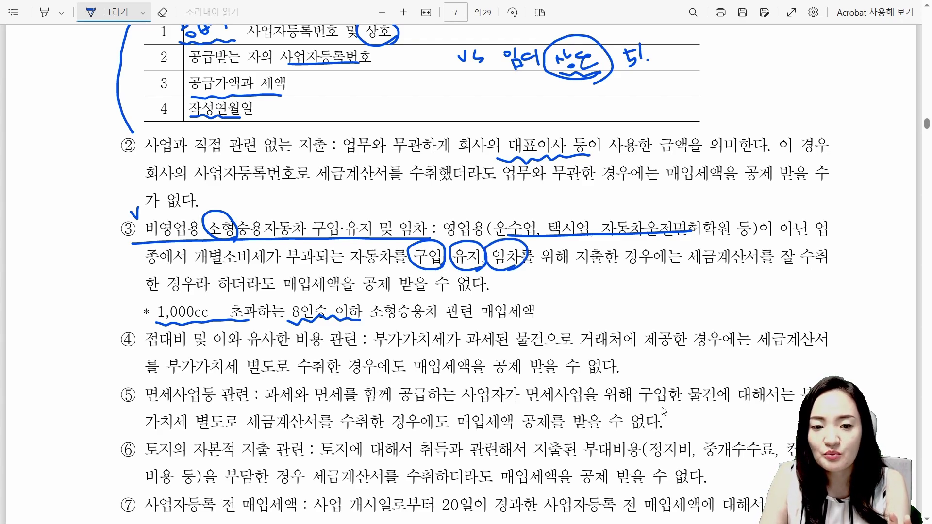
drag(693, 272, 752, 267)
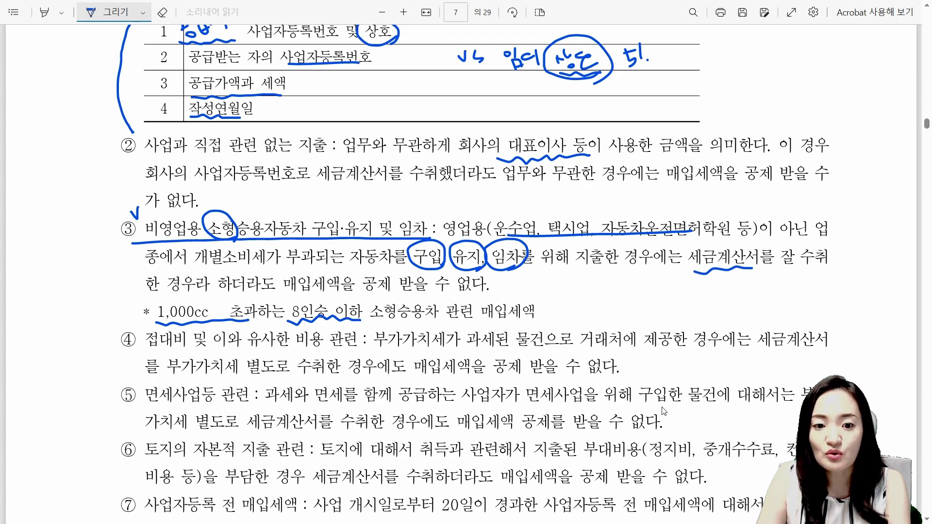
Step: Underline 접대비 in item ④ and 면세사업등 in item ⑤
drag(143, 348, 192, 347)
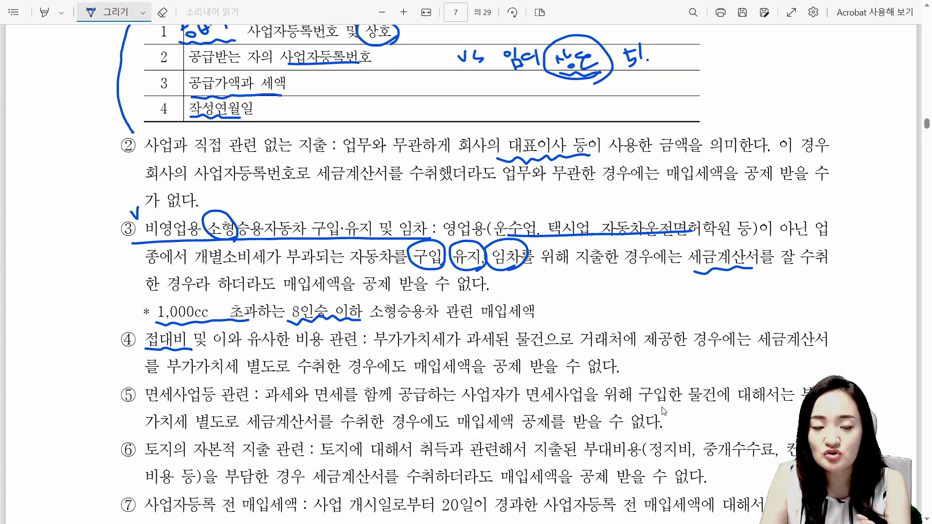
scroll(664, 411, down, 3)
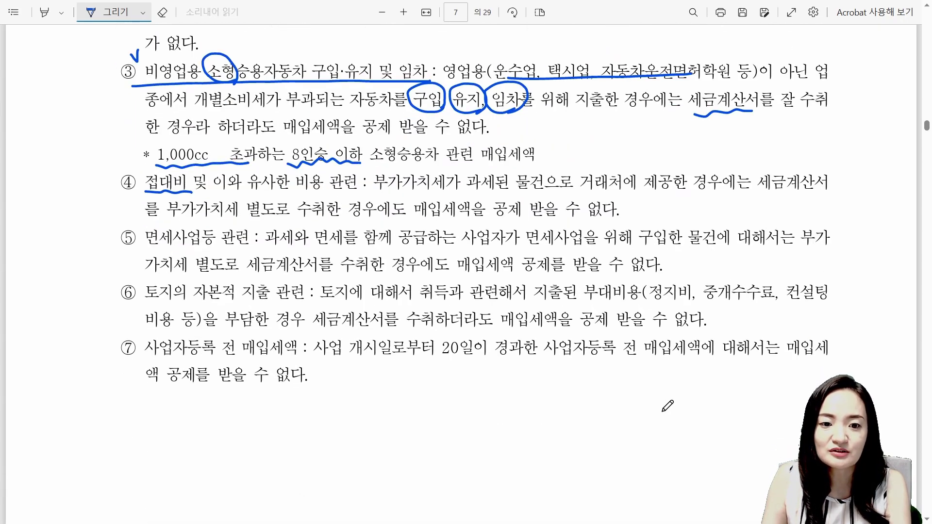
drag(129, 251, 220, 252)
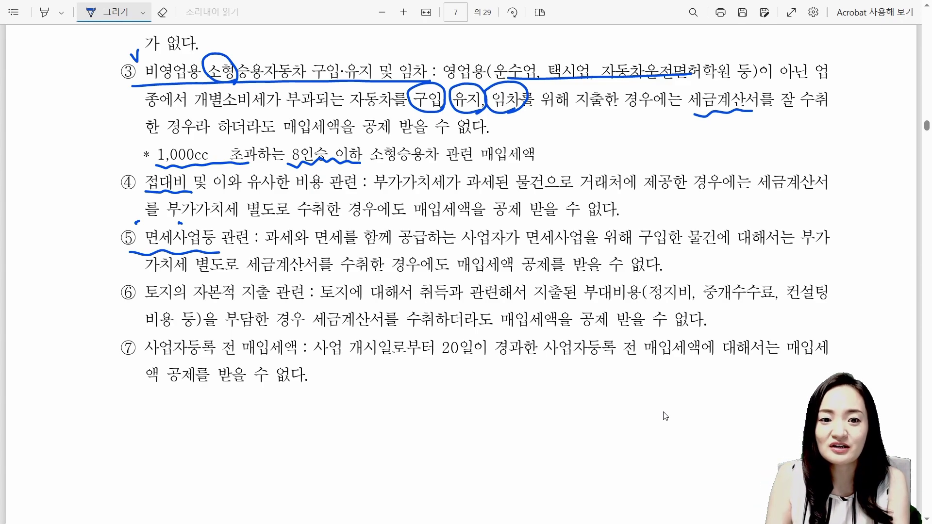
Step: In item ⑥, underline 토지의 자본적, circle 토지, and connect it to a handwritten 면세 in the margin
drag(133, 305, 235, 307)
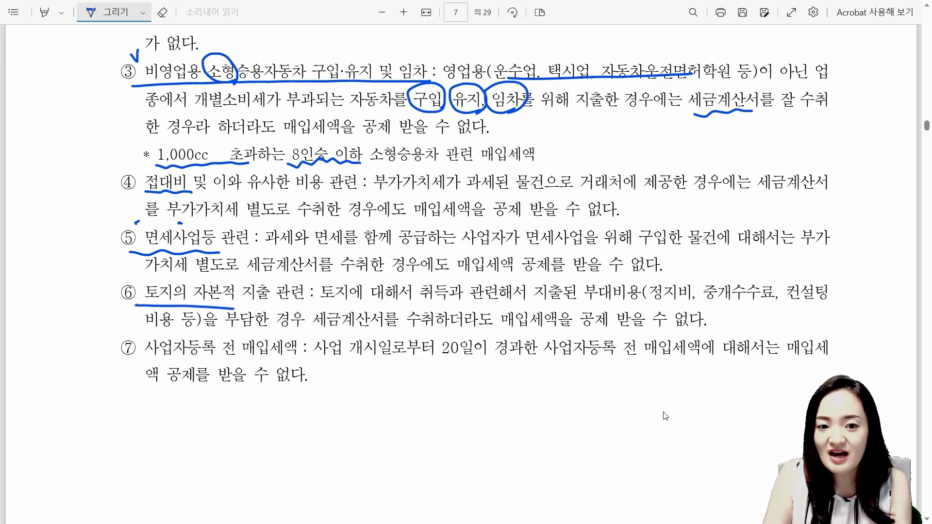
mouse_move(129, 297)
mouse_down()
mouse_move(173, 302)
mouse_move(179, 291)
mouse_move(155, 309)
mouse_move(91, 287)
mouse_move(57, 311)
mouse_move(66, 302)
mouse_move(74, 313)
mouse_move(92, 291)
mouse_move(96, 302)
mouse_up()
drag(208, 306, 252, 300)
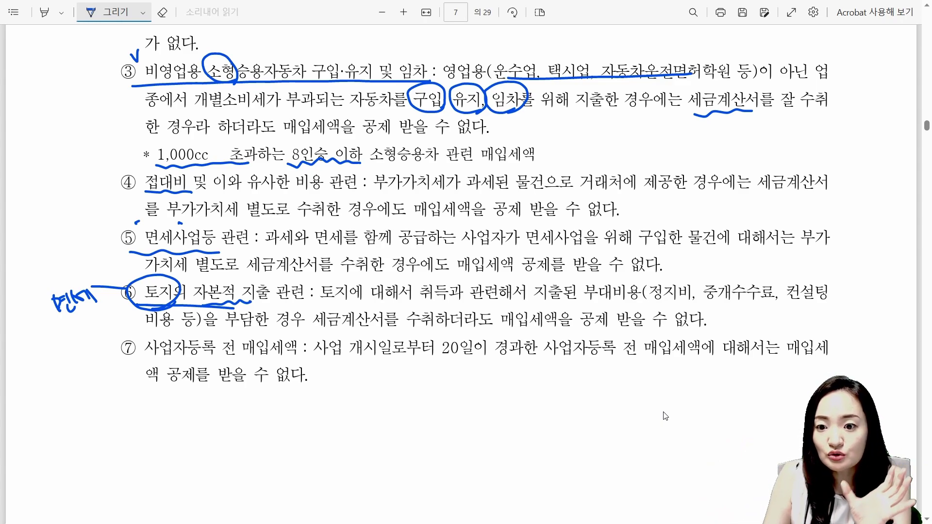
Step: Underline 정지비, 중개수수료 and 컨설팅 in item ⑥, and 전 매입 in item ⑦
drag(645, 306, 690, 304)
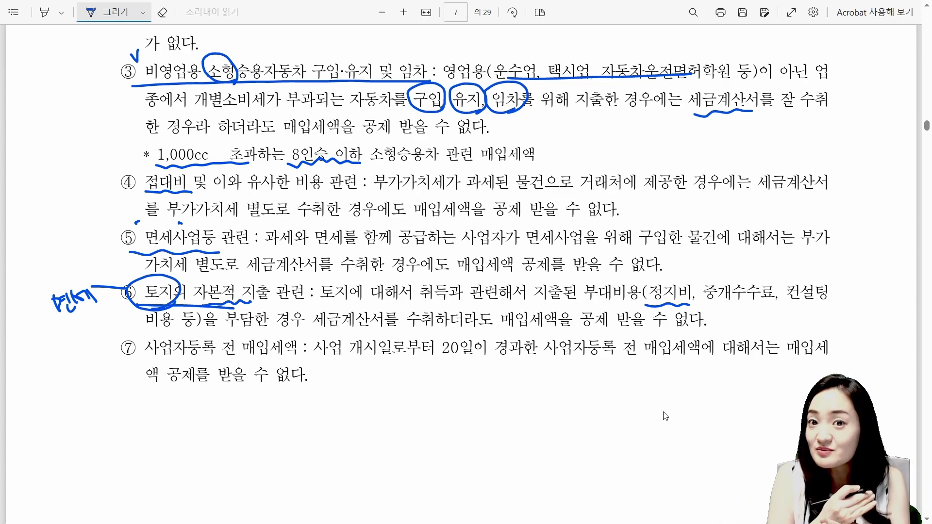
drag(701, 303, 834, 303)
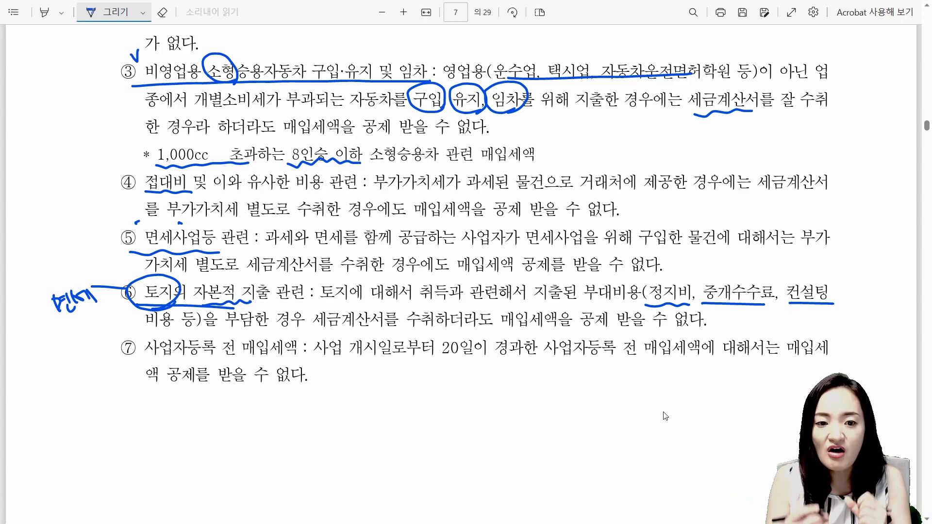
drag(214, 359, 260, 358)
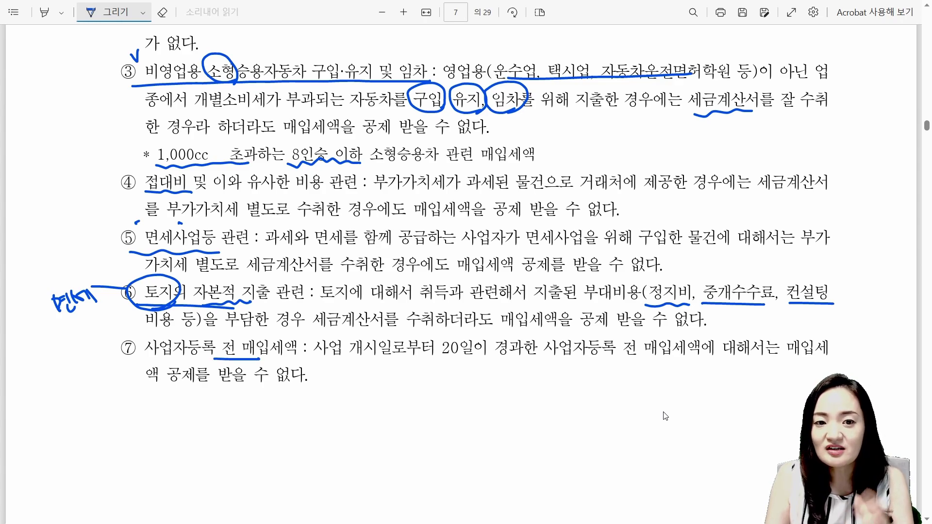
Step: On page 8, underline 안분계산 in the section (2) heading and 정산계산 in the section (3) heading
scroll(631, 393, down, 10)
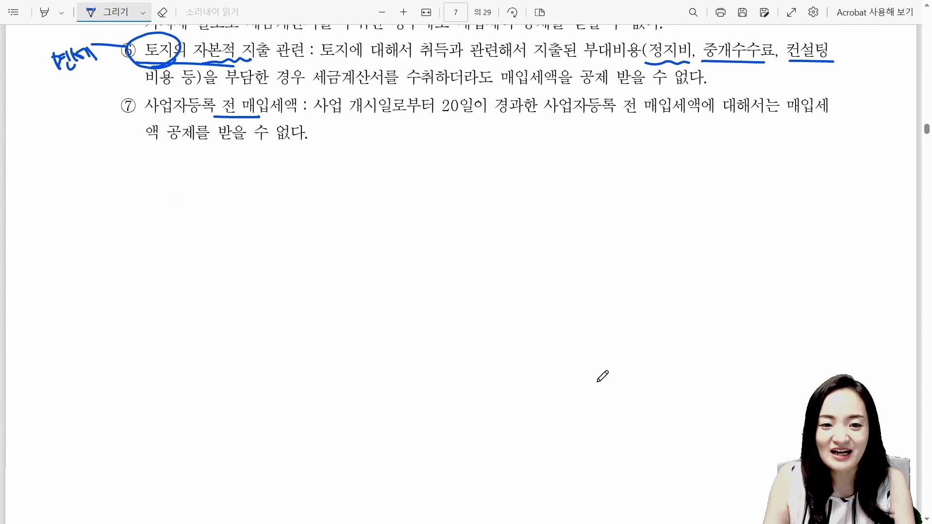
scroll(560, 371, down, 4)
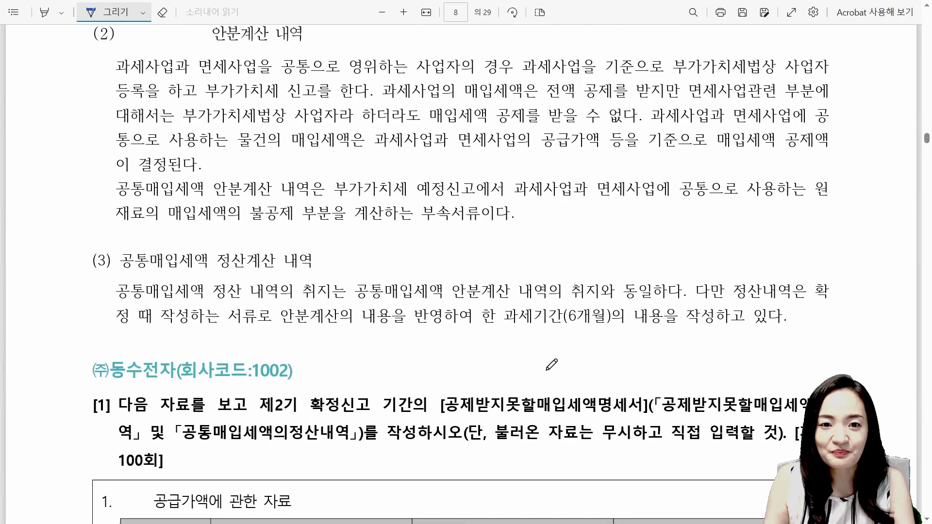
scroll(546, 362, up, 1)
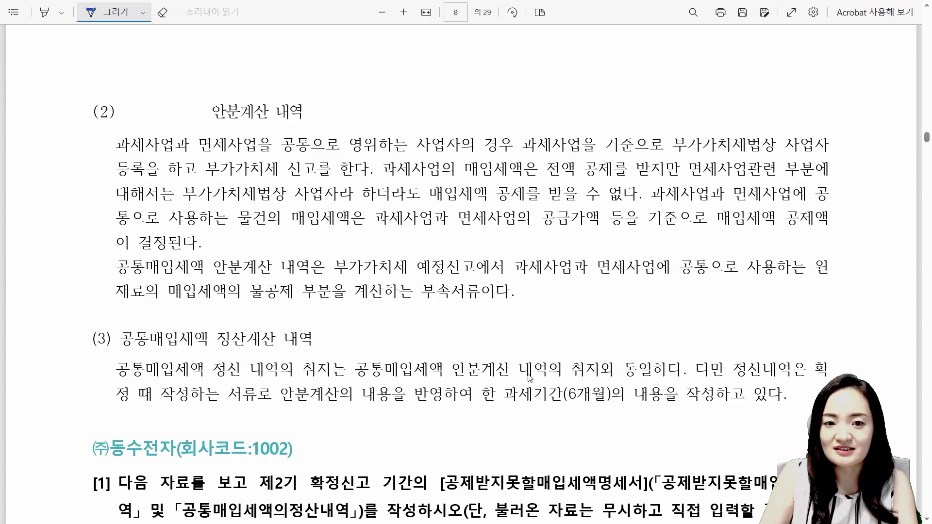
drag(209, 127, 273, 125)
drag(222, 349, 289, 349)
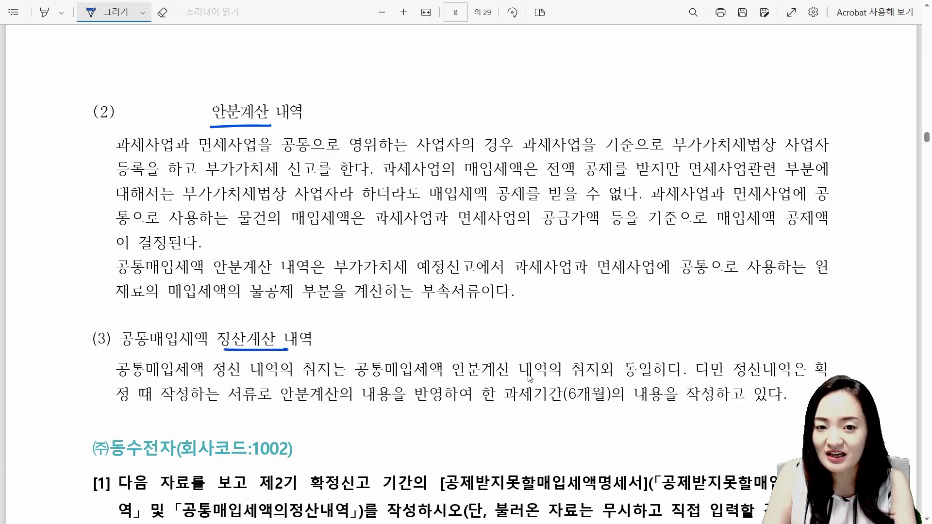
Step: Handwrite the missing words 공통매입세액 in front of 안분계산 in the section (2) heading
mouse_move(107, 94)
mouse_down()
mouse_move(127, 87)
mouse_move(115, 105)
mouse_move(122, 118)
mouse_up()
mouse_move(129, 95)
mouse_down()
mouse_move(140, 90)
mouse_move(138, 107)
mouse_move(162, 118)
mouse_move(168, 86)
mouse_move(196, 69)
mouse_up()
drag(188, 93, 208, 65)
drag(205, 79, 229, 63)
drag(228, 73, 235, 65)
mouse_move(242, 63)
mouse_down()
mouse_move(254, 54)
mouse_move(267, 72)
mouse_up()
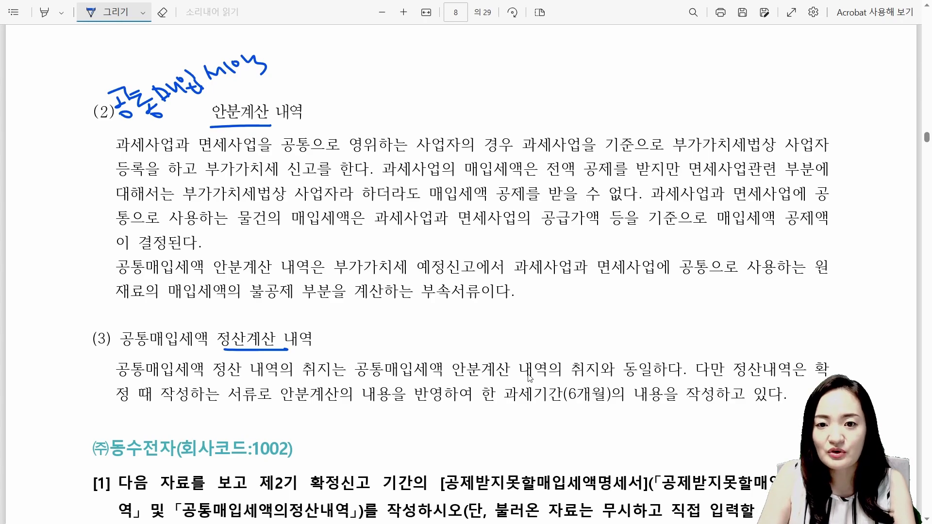
Step: Handwrite 과세 in the blank space above section (2) and 면세 beneath it
scroll(614, 507, up, 2)
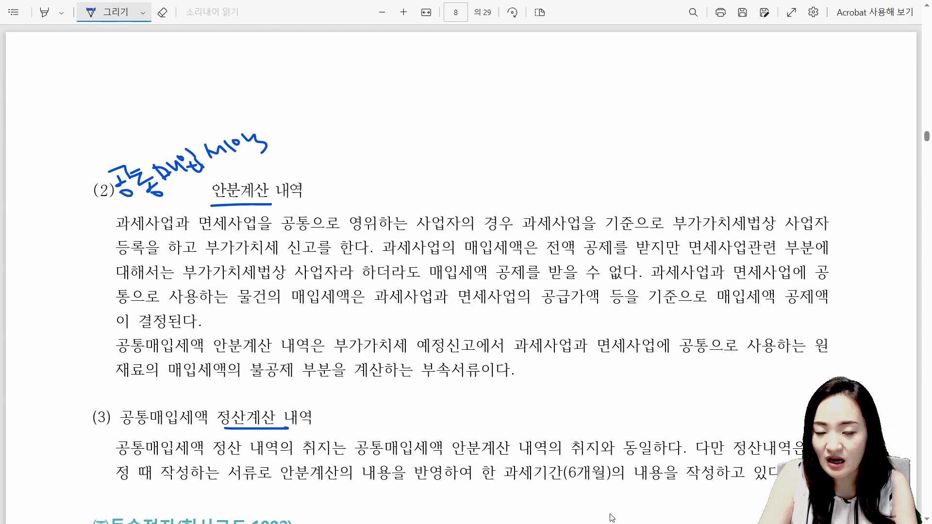
mouse_move(473, 94)
mouse_down()
mouse_move(488, 92)
mouse_move(487, 105)
mouse_up()
drag(480, 101, 493, 111)
drag(493, 102, 500, 100)
drag(505, 95, 506, 106)
drag(507, 105, 522, 107)
drag(485, 153, 486, 168)
drag(485, 156, 497, 166)
drag(497, 156, 507, 160)
drag(507, 152, 513, 170)
mouse_move(518, 152)
mouse_down()
mouse_move(515, 167)
mouse_move(525, 167)
mouse_up()
drag(522, 160, 529, 159)
drag(529, 152, 536, 170)
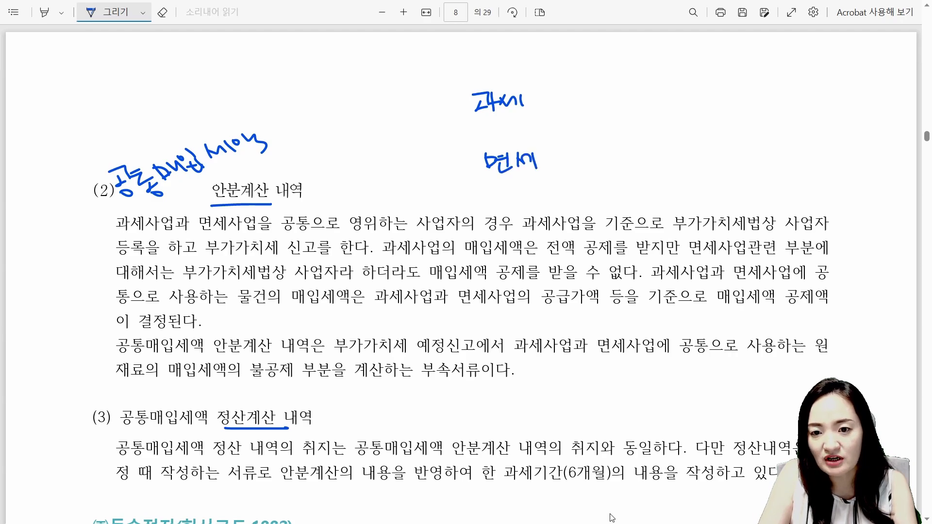
Step: Draw an oval with an arrow to 과세 and write 10% above the arrow
mouse_move(362, 116)
mouse_down()
mouse_move(356, 89)
mouse_move(358, 116)
mouse_move(455, 98)
mouse_up()
drag(444, 93, 455, 98)
mouse_move(390, 78)
mouse_down()
mouse_move(394, 89)
mouse_move(402, 79)
mouse_up()
drag(413, 71, 421, 84)
drag(427, 77, 435, 86)
Step: Draw a second oval with an arrow to 면세, label the arrow 10%, and cross that label out
drag(398, 175, 470, 170)
mouse_move(455, 164)
mouse_down()
mouse_move(470, 170)
mouse_move(463, 181)
mouse_up()
mouse_move(334, 165)
mouse_down()
mouse_move(342, 163)
mouse_move(321, 167)
mouse_up()
mouse_move(401, 154)
mouse_down()
mouse_move(404, 167)
mouse_move(414, 157)
mouse_up()
drag(438, 151, 430, 164)
drag(423, 148, 402, 182)
drag(387, 147, 447, 183)
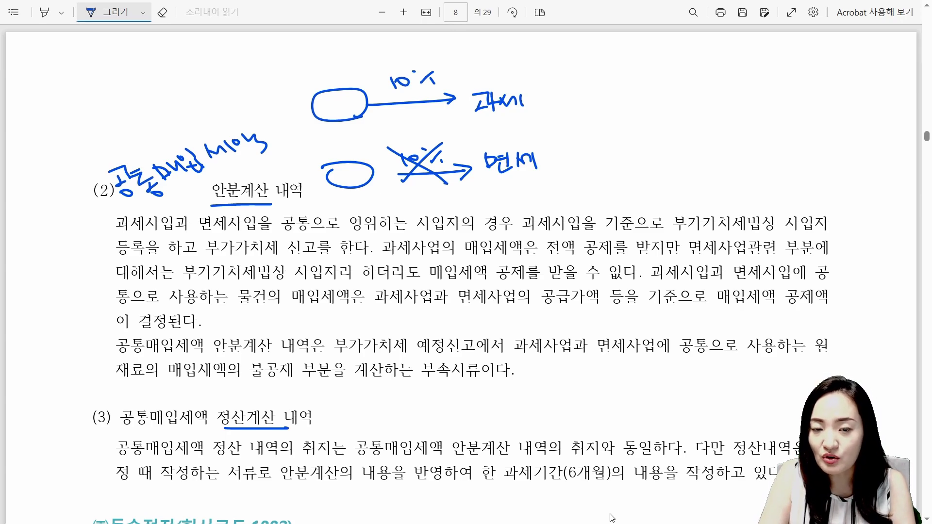
Step: Enclose both ovals in one outline, hatch its inside, and draw a line branching to 과세 and 면세
mouse_move(292, 79)
mouse_down()
mouse_move(335, 76)
mouse_move(376, 102)
mouse_move(385, 165)
mouse_move(376, 191)
mouse_move(302, 200)
mouse_move(283, 144)
mouse_move(291, 80)
mouse_up()
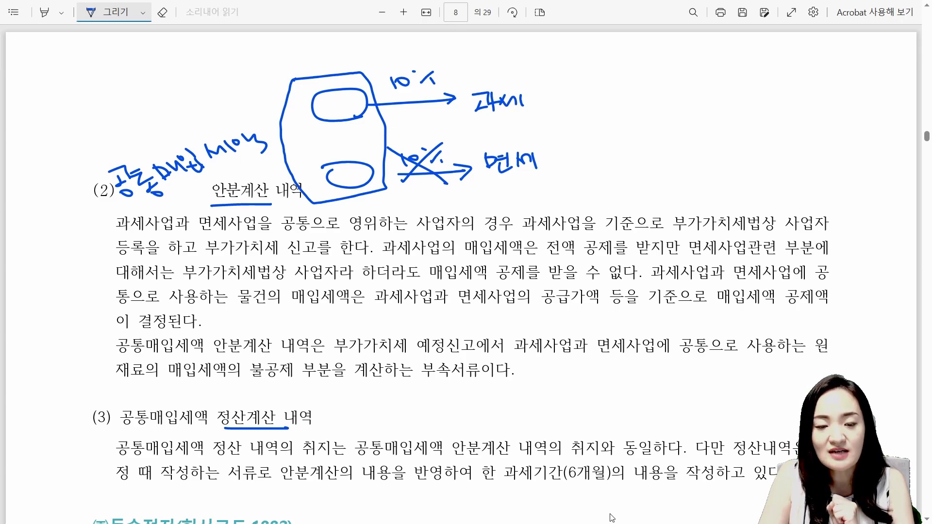
drag(352, 87, 313, 148)
drag(356, 95, 315, 156)
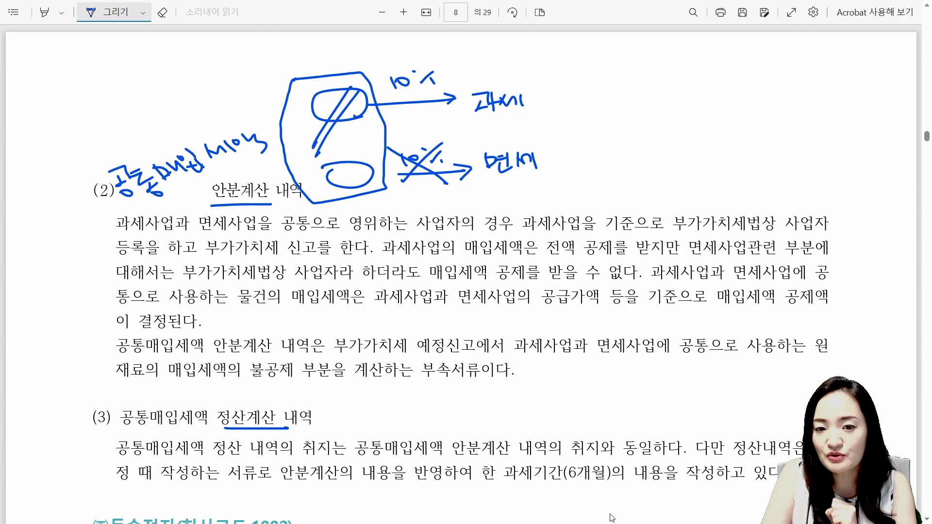
mouse_move(358, 122)
mouse_down()
mouse_move(310, 187)
mouse_move(323, 187)
mouse_up()
drag(378, 144, 339, 186)
drag(383, 163, 373, 177)
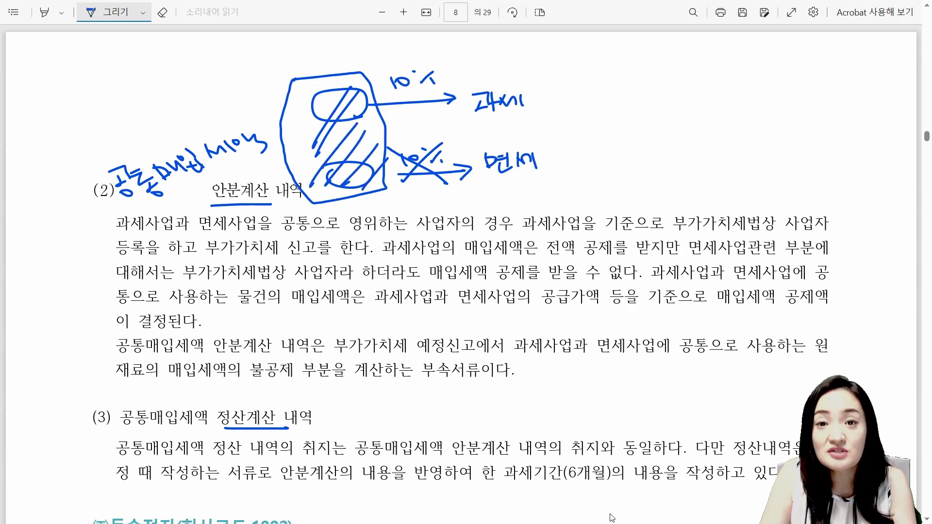
mouse_move(386, 132)
mouse_down()
mouse_move(480, 106)
mouse_move(489, 146)
mouse_move(468, 146)
mouse_move(487, 132)
mouse_up()
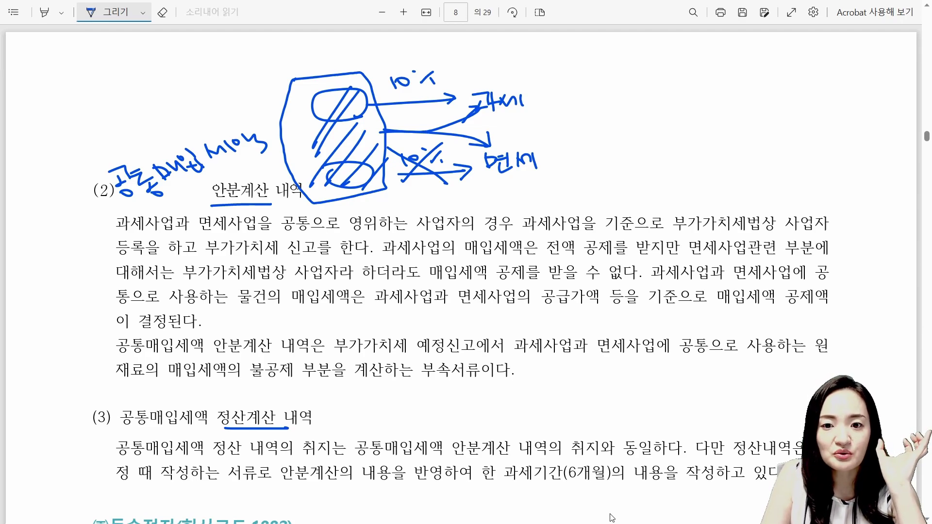
Step: Circle 과세 and 면세 in the diagram and handwrite 공급가액 beside each of them
mouse_move(536, 112)
mouse_down()
mouse_move(485, 75)
mouse_move(529, 115)
mouse_up()
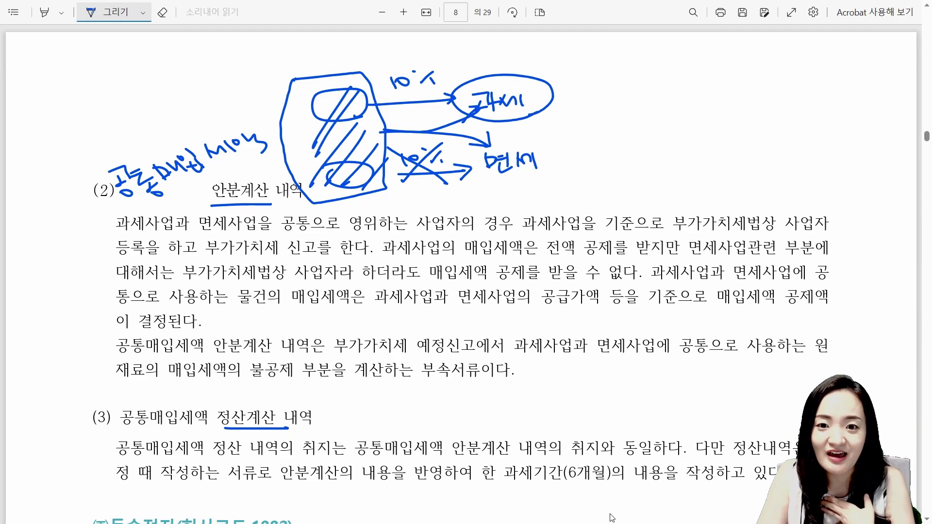
mouse_move(555, 170)
mouse_down()
mouse_move(514, 181)
mouse_move(480, 148)
mouse_move(557, 165)
mouse_move(533, 175)
mouse_up()
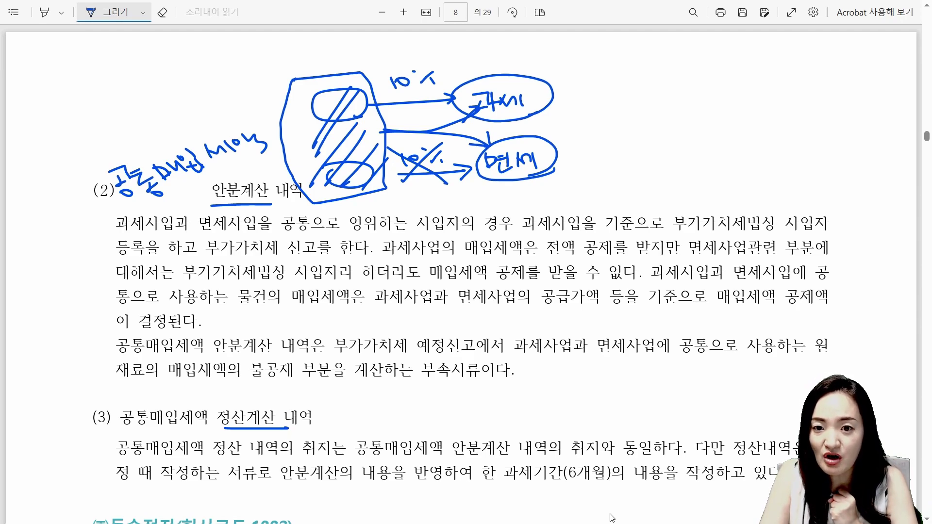
drag(552, 67, 557, 81)
drag(549, 83, 580, 84)
drag(585, 72, 584, 81)
drag(590, 68, 612, 77)
drag(612, 69, 626, 72)
drag(638, 59, 650, 78)
drag(651, 73, 658, 82)
mouse_move(558, 141)
mouse_down()
mouse_move(575, 146)
mouse_move(565, 166)
mouse_up()
mouse_move(579, 142)
mouse_down()
mouse_move(592, 146)
mouse_move(595, 164)
mouse_up()
mouse_move(584, 155)
mouse_down()
mouse_move(596, 160)
mouse_move(613, 142)
mouse_move(619, 152)
mouse_up()
drag(633, 141, 645, 139)
drag(651, 126, 661, 143)
drag(661, 146, 672, 155)
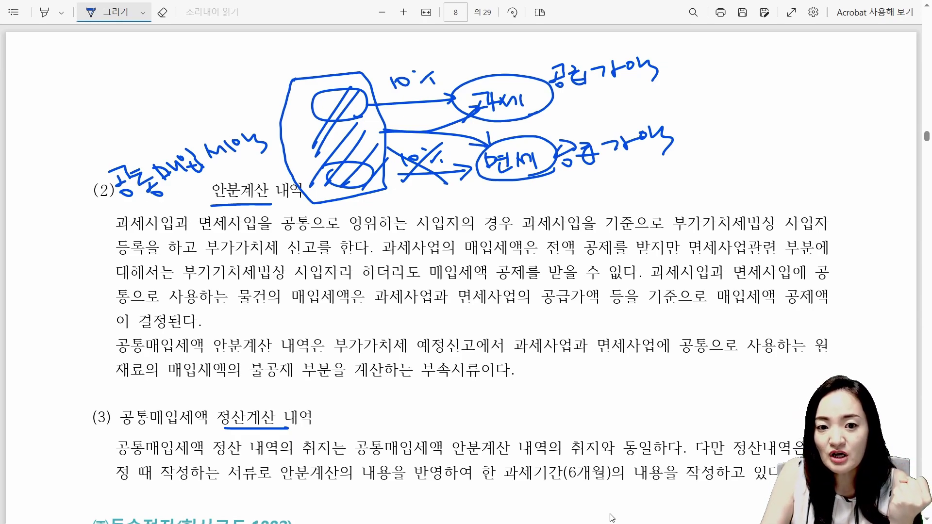
Step: Circle 안분계산 in the section (2) heading, and write 100 with a circled 10 beneath it beside the diagram
mouse_move(267, 207)
mouse_down()
mouse_move(226, 213)
mouse_move(228, 163)
mouse_move(249, 212)
mouse_up()
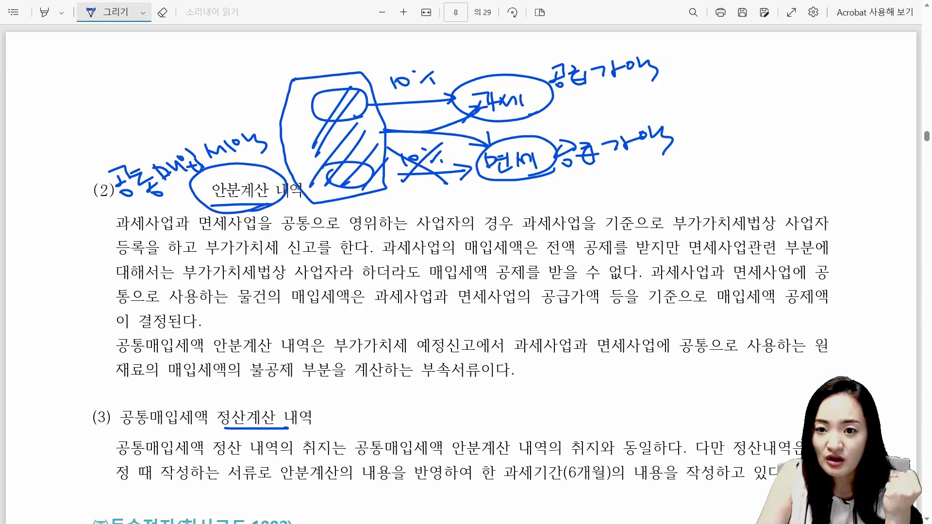
drag(194, 79, 188, 91)
mouse_move(202, 75)
mouse_down()
mouse_move(196, 87)
mouse_move(203, 78)
mouse_up()
mouse_move(212, 71)
mouse_down()
mouse_move(214, 102)
mouse_move(220, 90)
mouse_move(232, 106)
mouse_move(200, 75)
mouse_up()
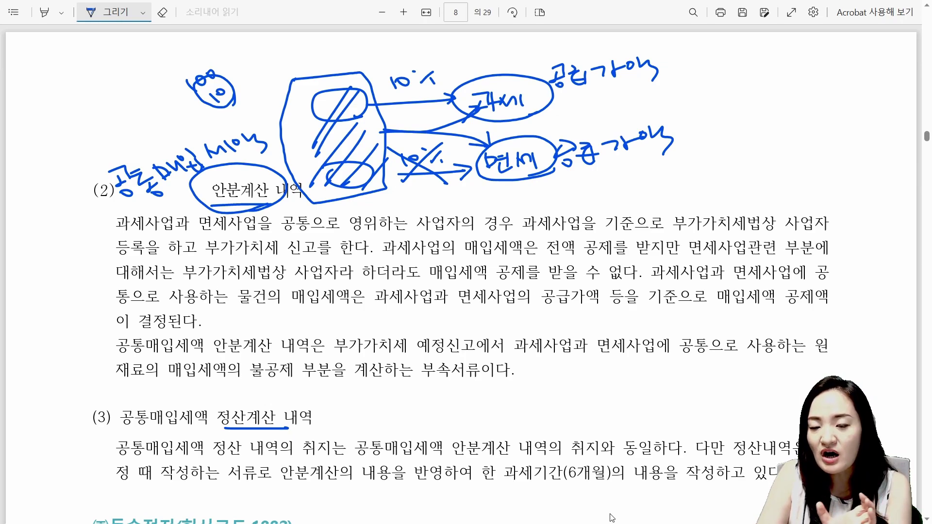
Step: Write 30% beside the 과세 공급가액 and 70% beside the 면세 공급가액
drag(677, 51, 678, 67)
drag(689, 55, 688, 56)
click(701, 48)
drag(713, 51, 705, 62)
mouse_move(703, 121)
mouse_down()
mouse_move(691, 138)
mouse_move(709, 126)
mouse_move(738, 134)
mouse_up()
click(719, 116)
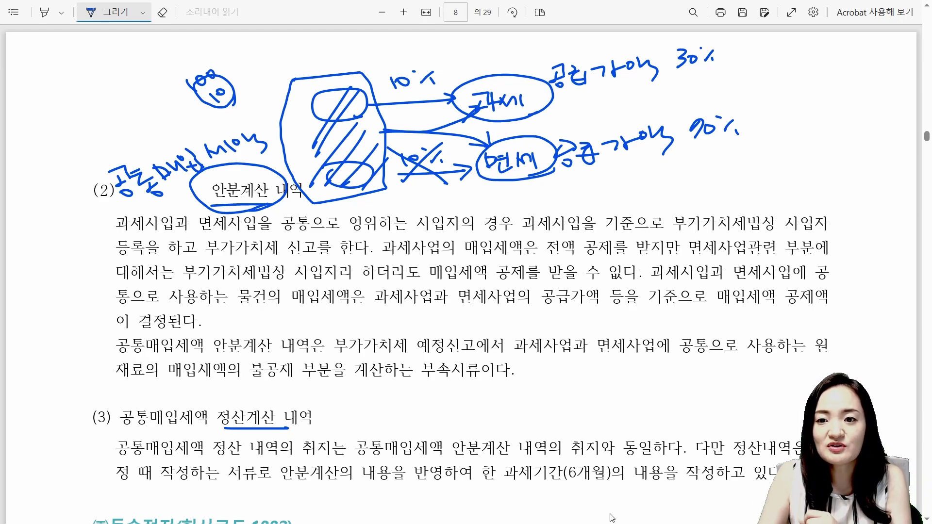
Step: Handwrite 3 beside the 30%, 7 beside the 70%, and 불공제 next to the 7 in the diagram
drag(738, 51, 739, 69)
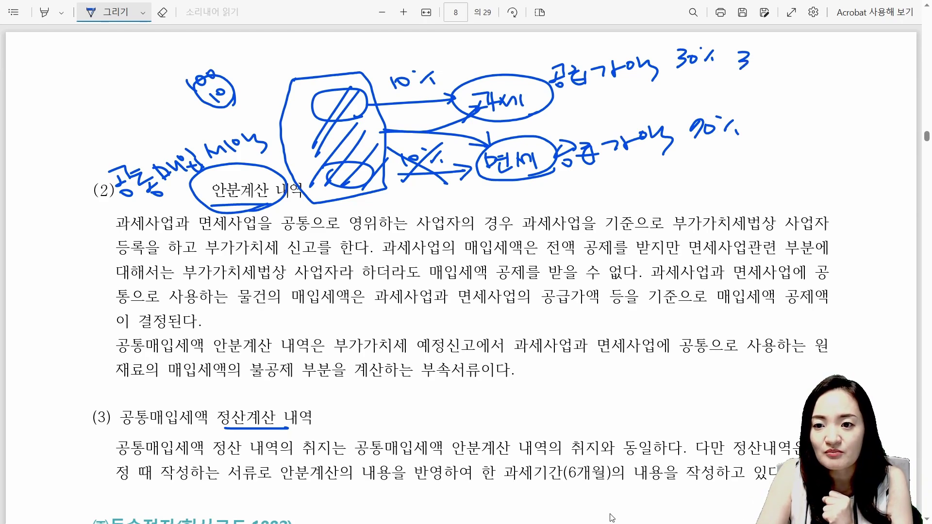
mouse_move(756, 104)
mouse_down()
mouse_move(768, 111)
mouse_move(758, 139)
mouse_up()
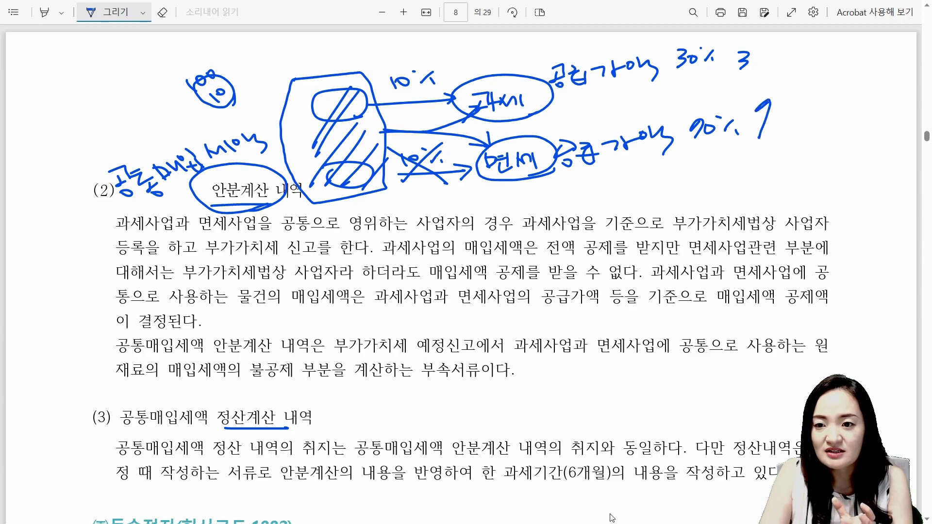
drag(795, 97, 794, 111)
drag(803, 95, 806, 102)
drag(780, 116, 810, 121)
drag(813, 103, 825, 113)
drag(820, 116, 836, 102)
drag(836, 101, 829, 113)
drag(833, 107, 846, 109)
drag(846, 103, 845, 112)
drag(853, 99, 854, 116)
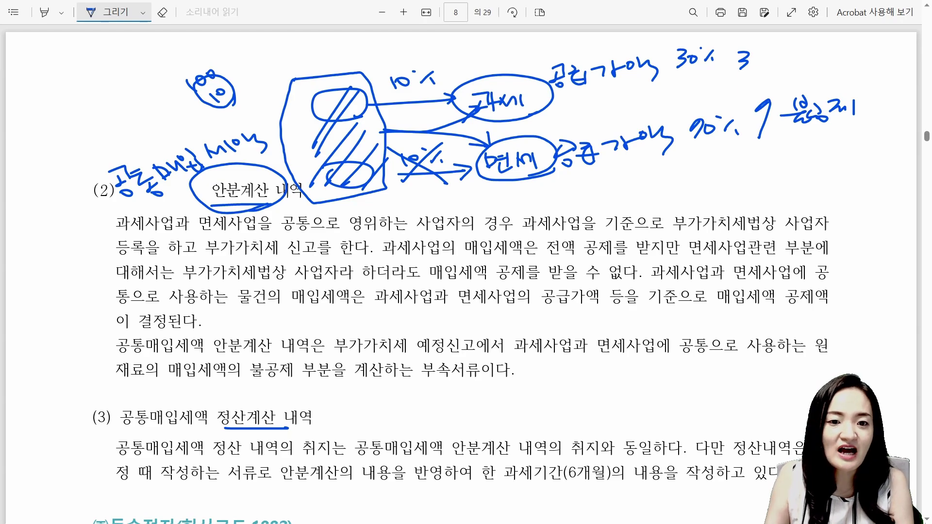
Step: Switch to KcLep, open 공제받지못할매입세액명세서 from the 부가가치 forms, and minimize the main window
key(alt+Tab)
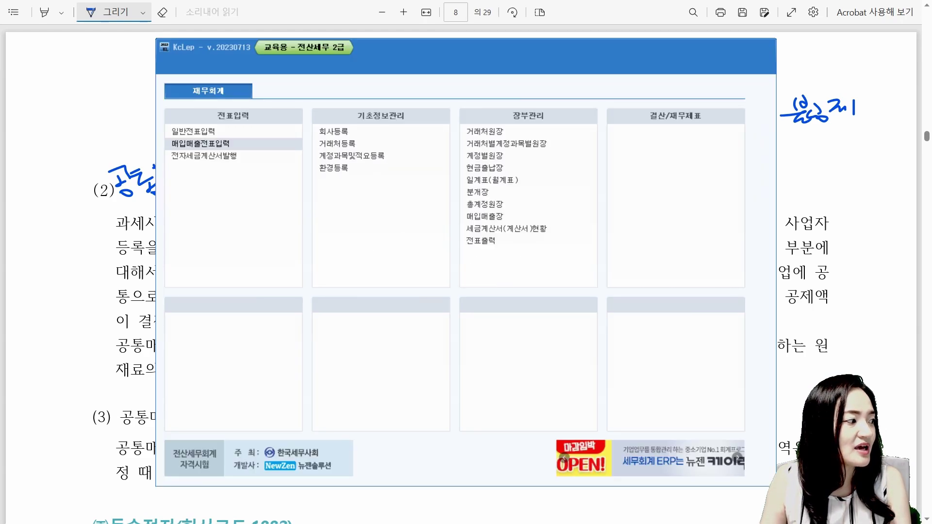
click(221, 66)
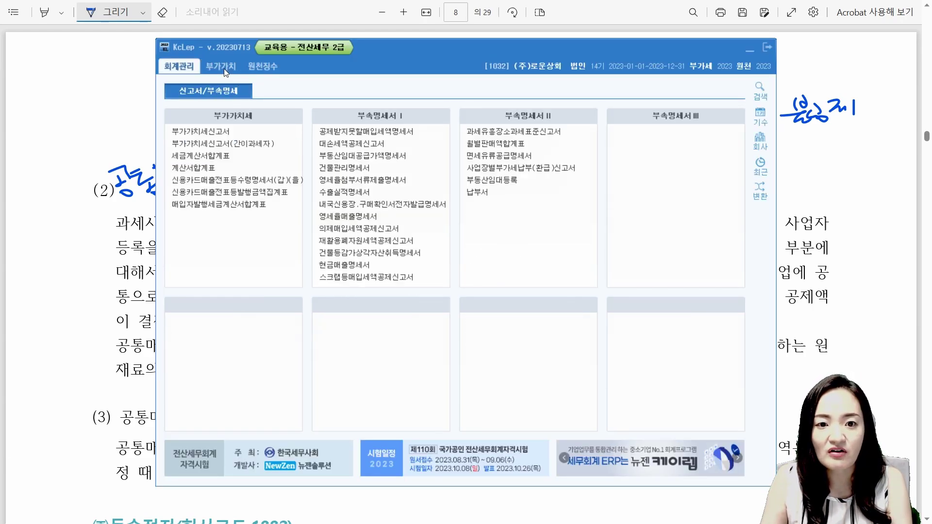
click(371, 133)
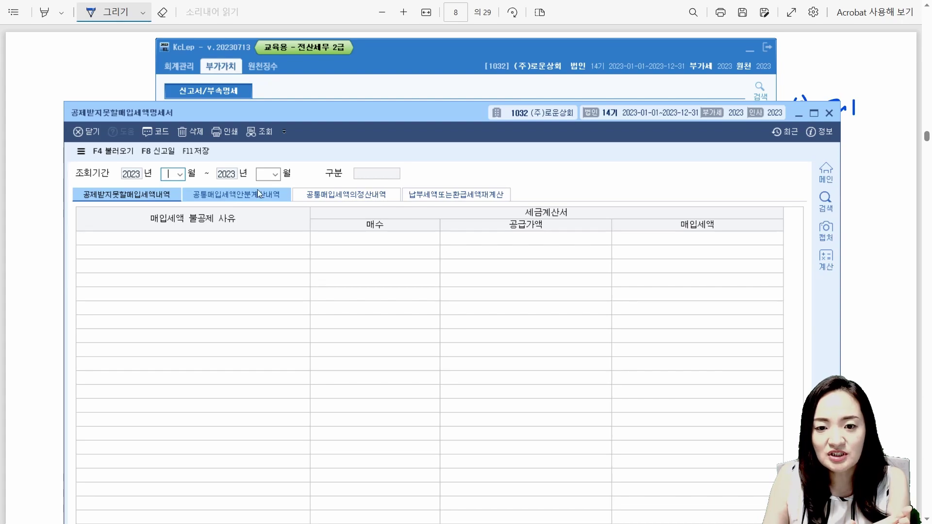
click(748, 51)
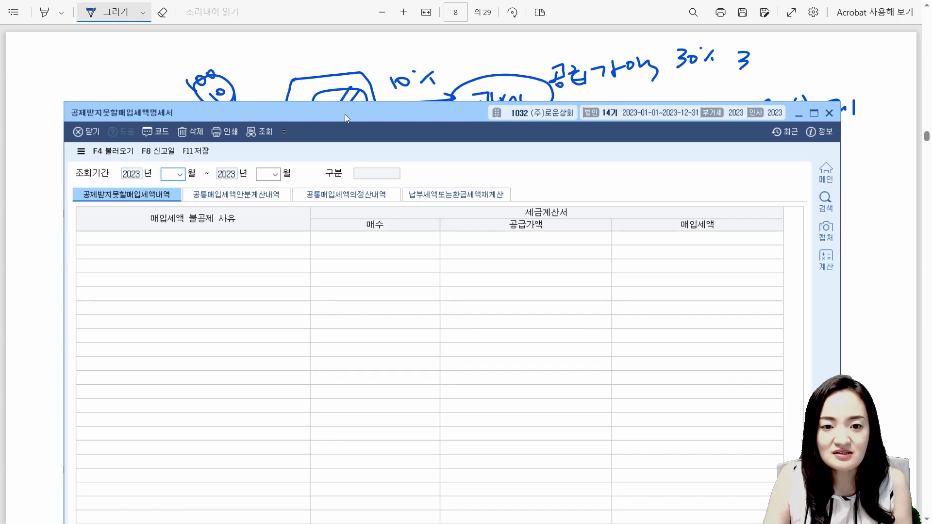
Step: Set the 조회기간 to 2023년 07월 through 2023년 09월
text(7)
key(Return)
text(9)
key(Return)
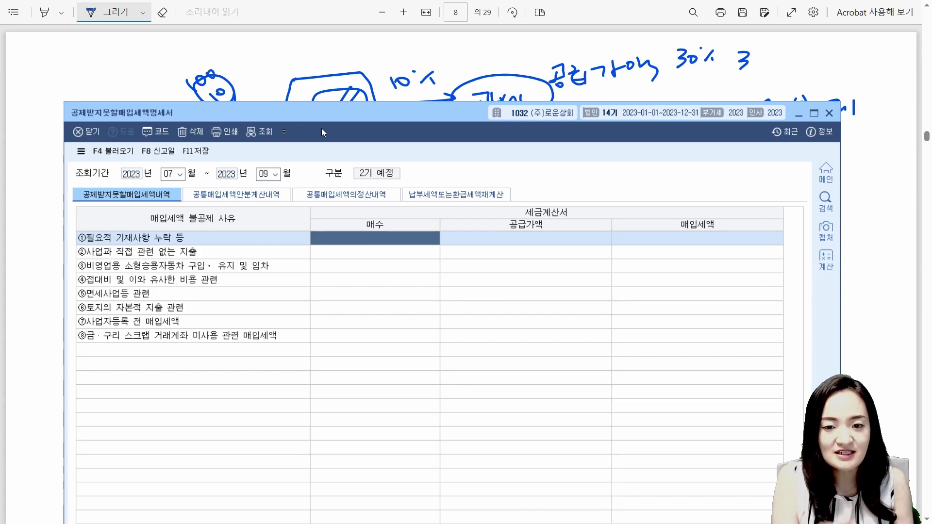
Step: In 공통매입세액안분계산내역, choose the formula 당해과세기간의 공급가액기준 and decline loading the 전표데이타
click(240, 198)
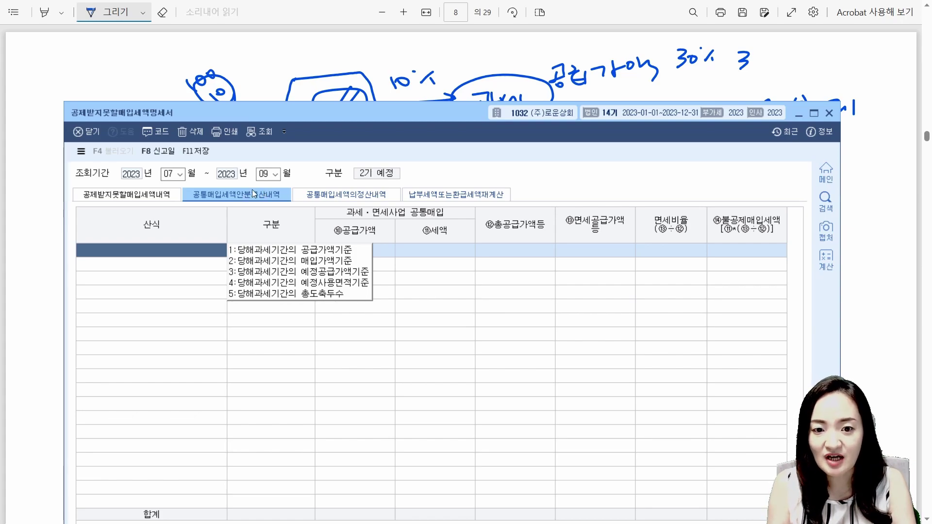
mouse_move(339, 106)
mouse_down()
mouse_move(346, 185)
mouse_move(341, 178)
mouse_up()
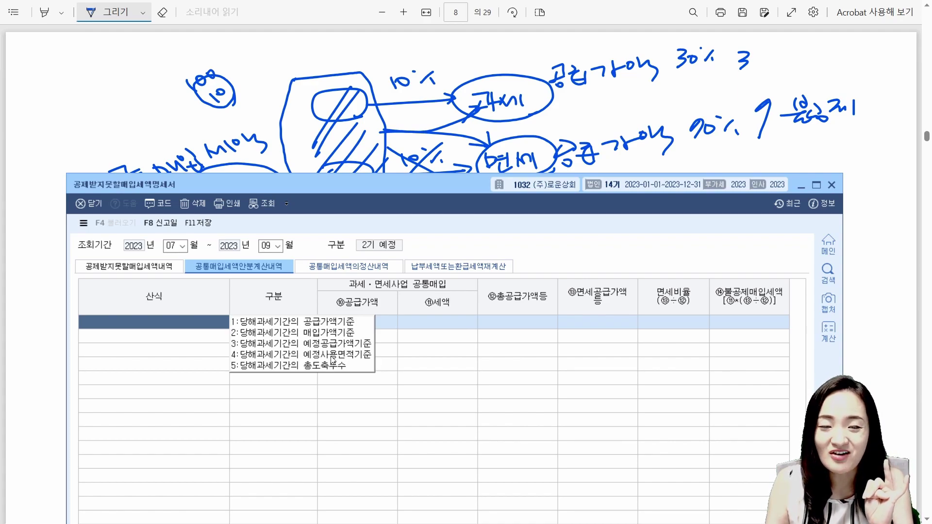
click(329, 323)
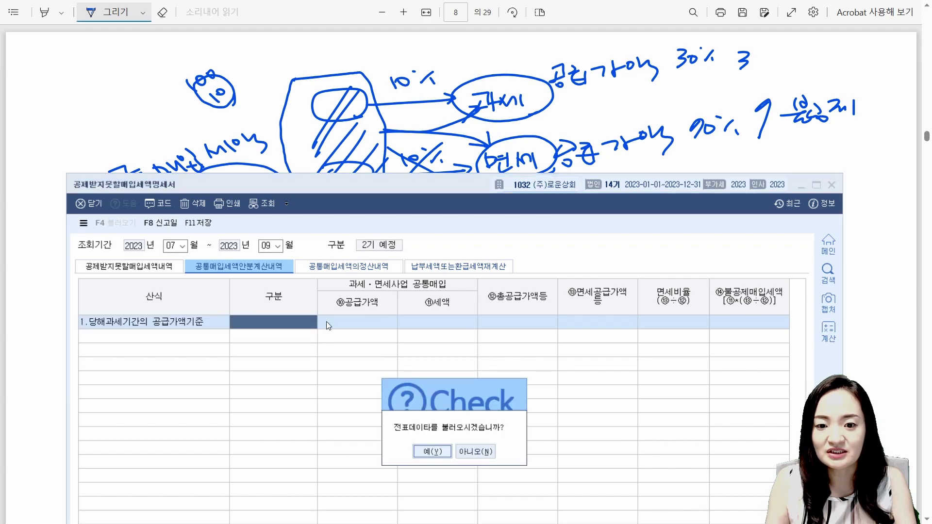
click(469, 452)
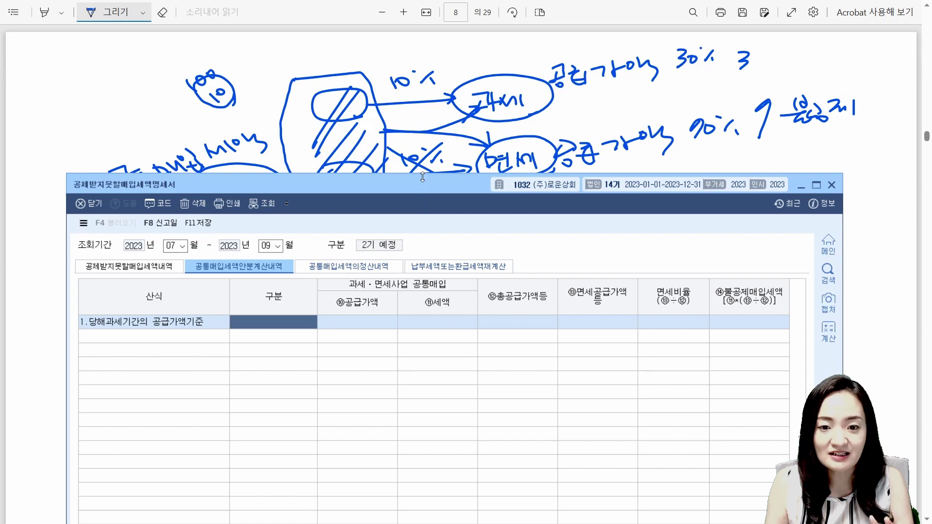
Step: Leave 구분 empty and enter 1,000,000 as the common purchase 공급가액 in the 안분계산 row
mouse_move(422, 177)
mouse_down()
mouse_move(430, 328)
mouse_move(429, 152)
mouse_move(429, 161)
mouse_up()
scroll(398, 110, down, 3)
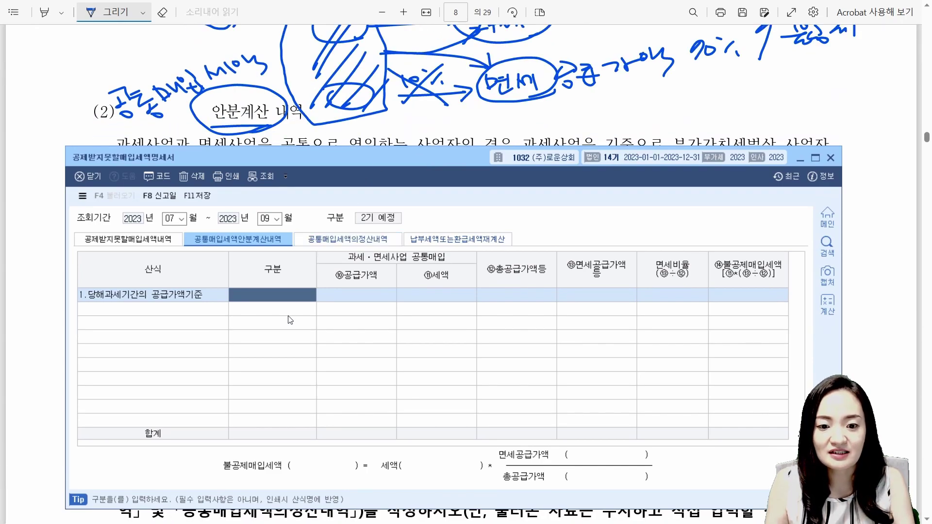
key(Return)
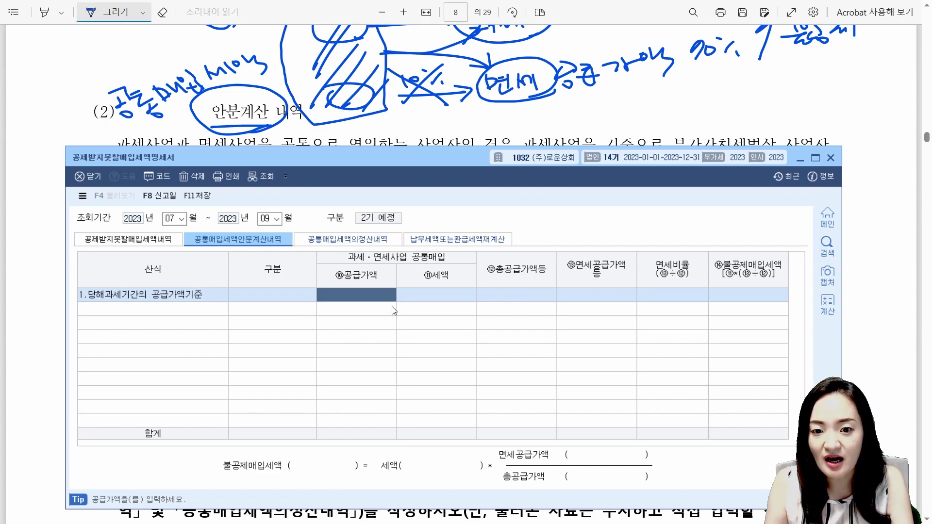
text(1000000)
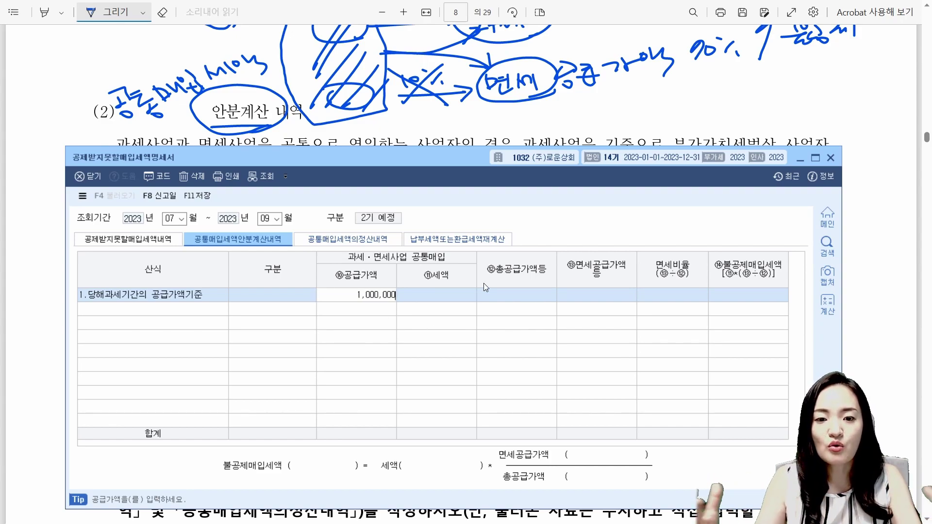
key(Return)
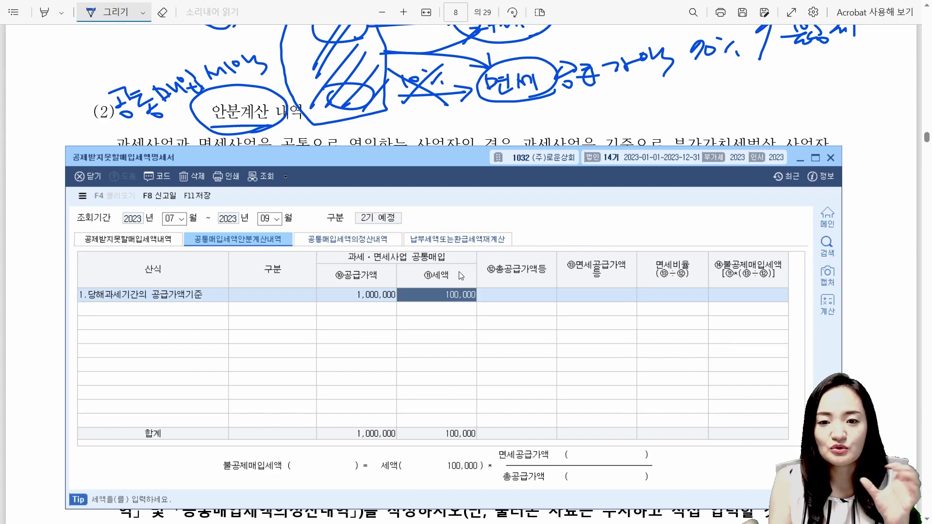
Step: Enter 100,000,000 as 총공급가액등 and 70,000,000 as 면세공급가액등, keeping the annotated diagram in view
drag(393, 157, 389, 200)
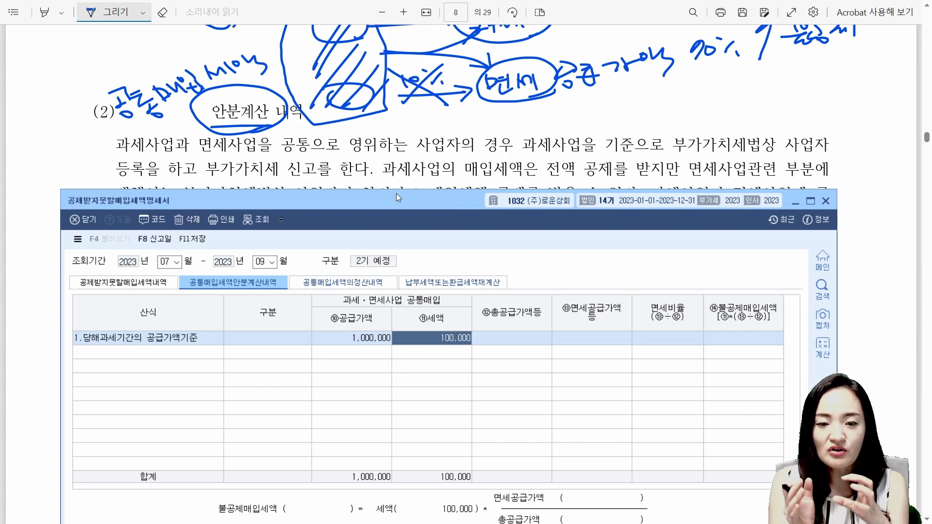
scroll(519, 107, up, 3)
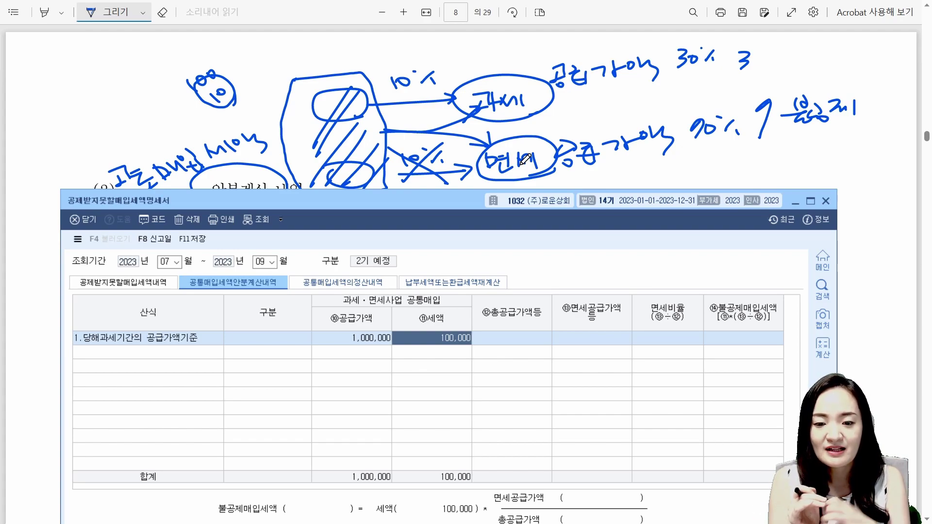
key(Return)
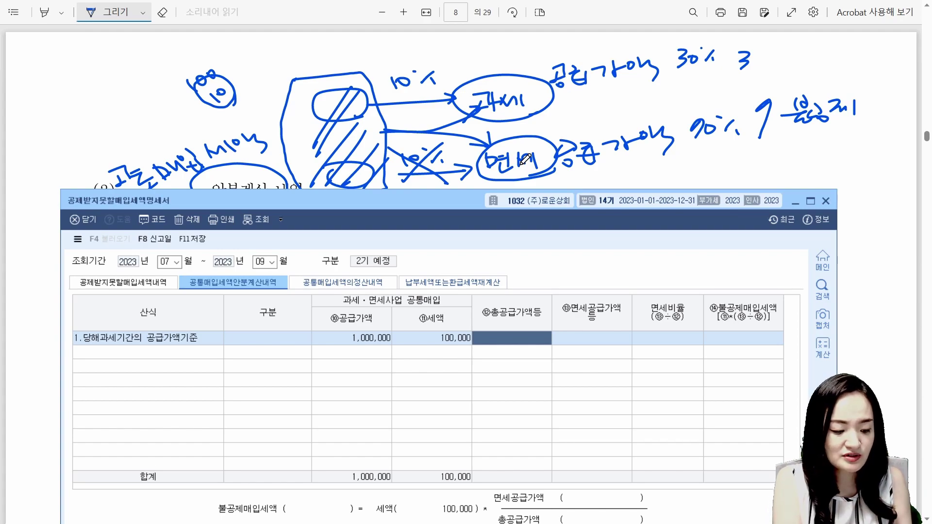
text(100000000)
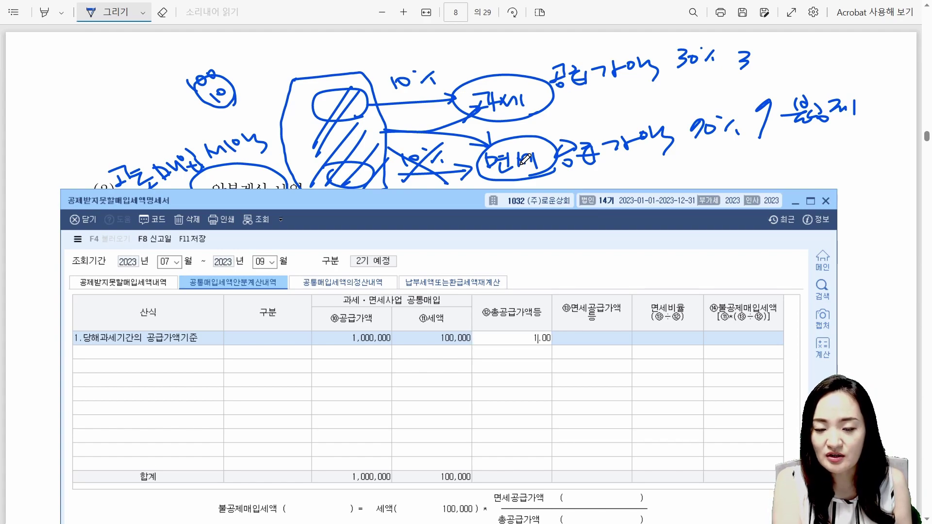
key(Return)
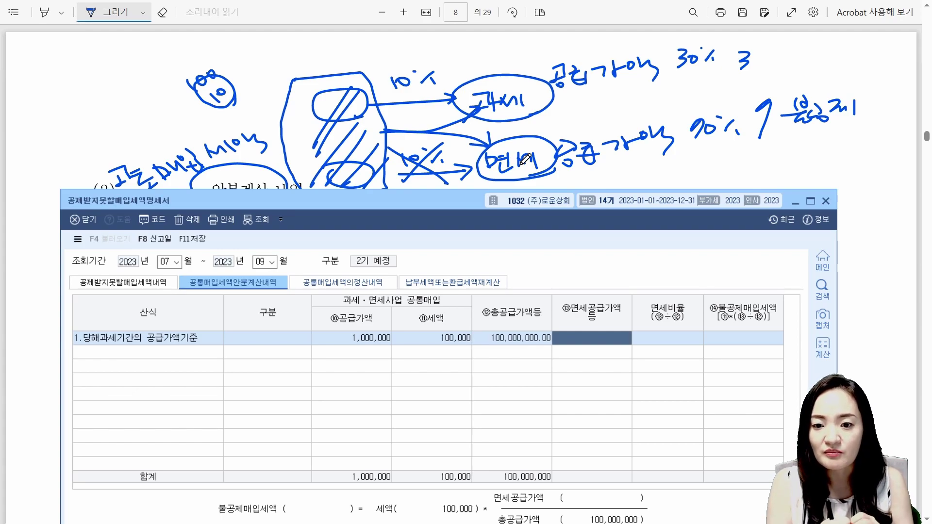
text(70000000)
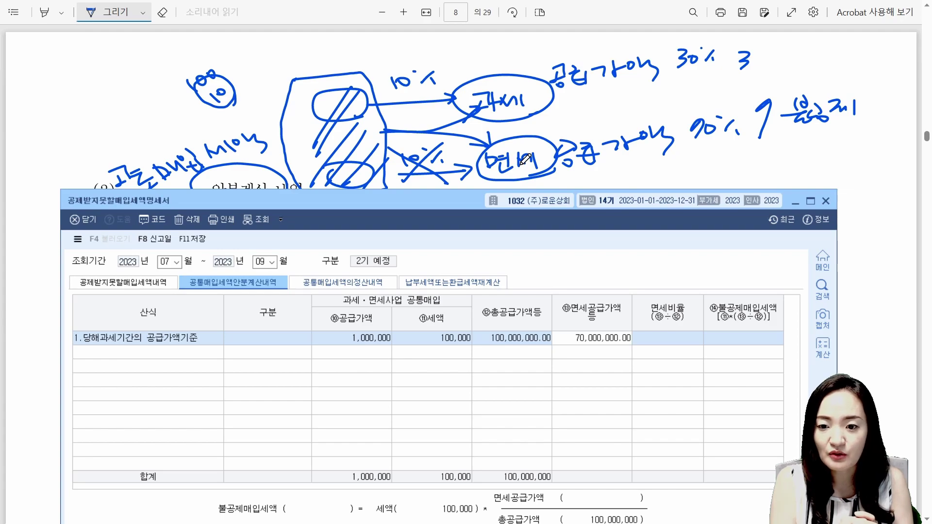
key(Return)
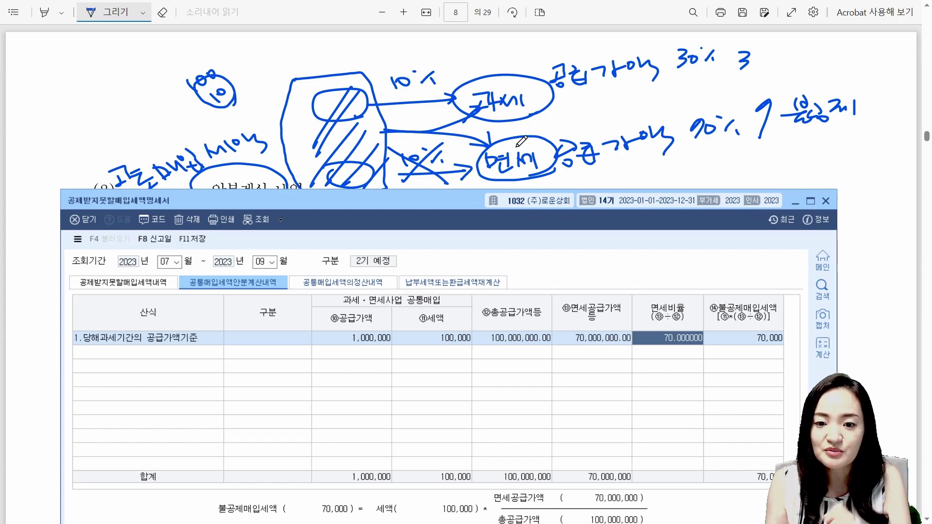
Step: Examine the 세액, 면세비율 and 불공제매입세액 cells of the 안분계산 row
click(437, 342)
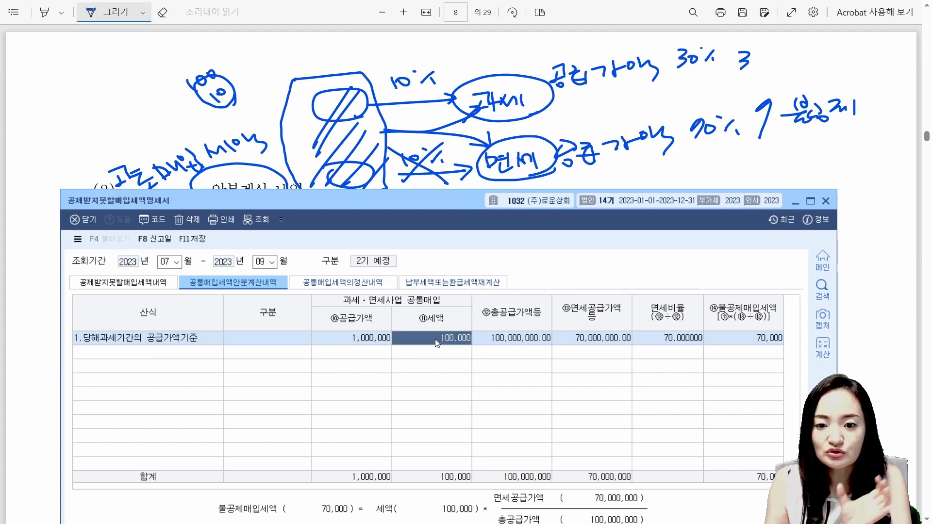
click(678, 342)
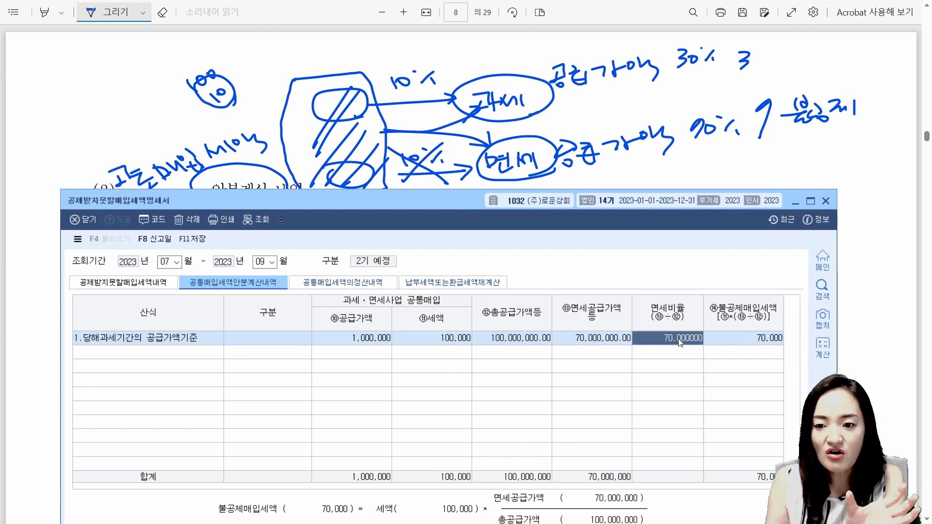
click(725, 341)
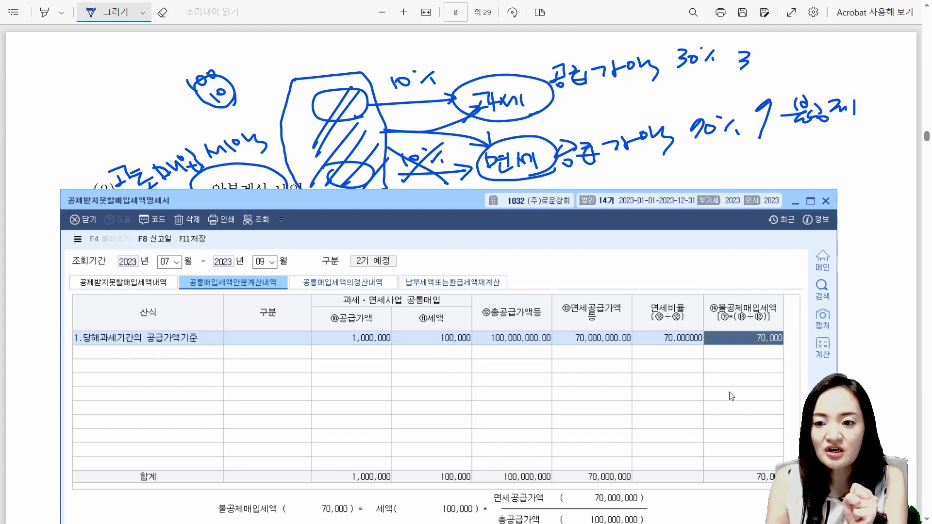
Step: Open 공통매입세액의정산내역 and change the 조회기간 to 2023년 10월 through 12월, saving the modified data
drag(412, 194, 384, 88)
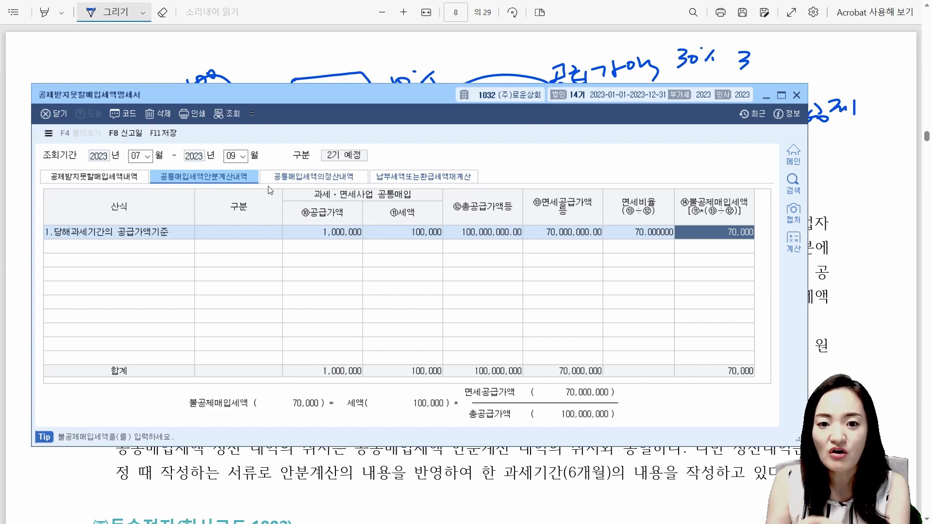
click(321, 176)
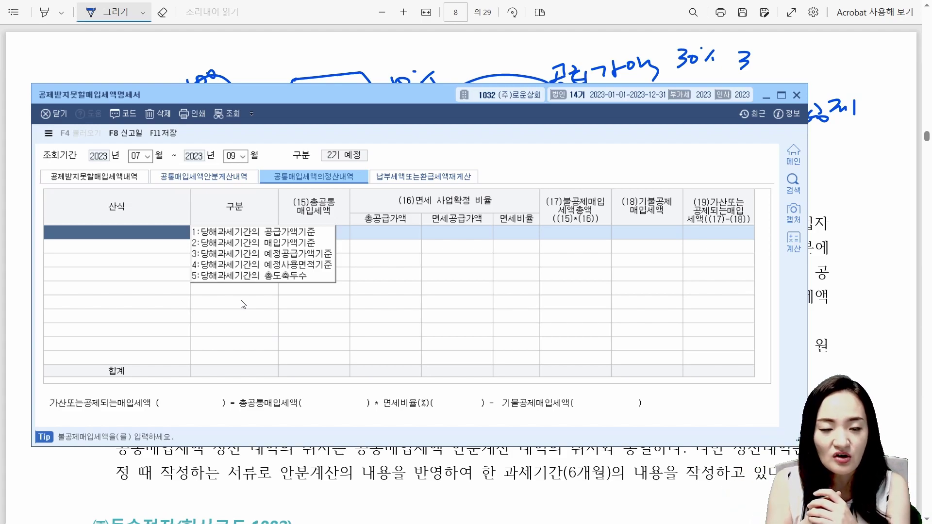
click(147, 156)
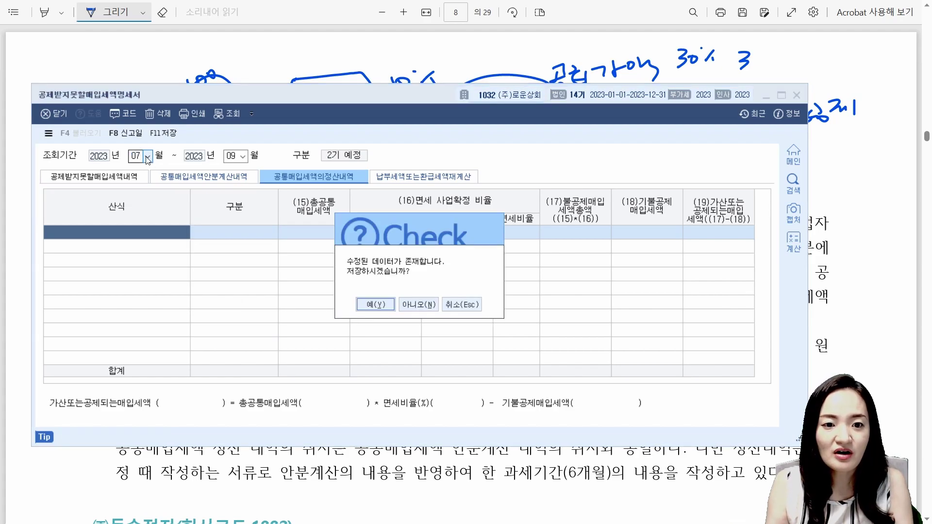
click(379, 306)
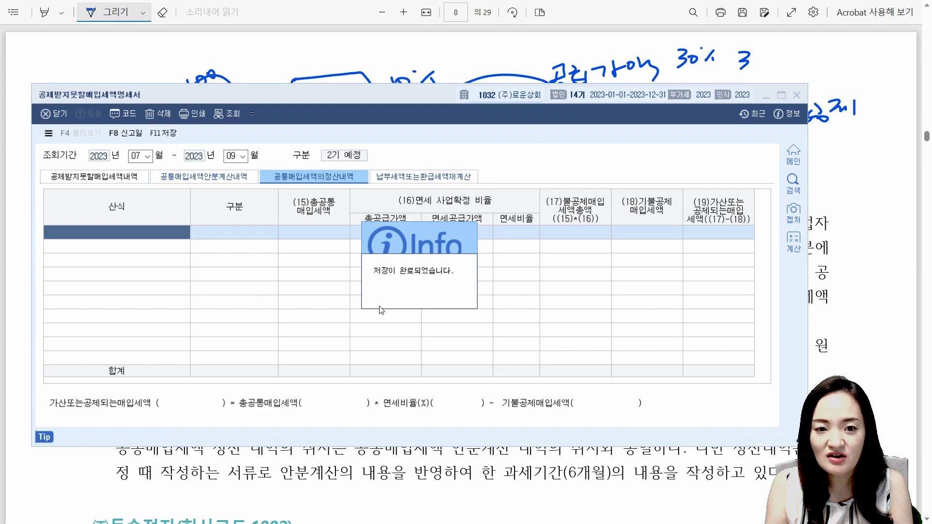
text(10)
key(Return)
text(12)
key(Return)
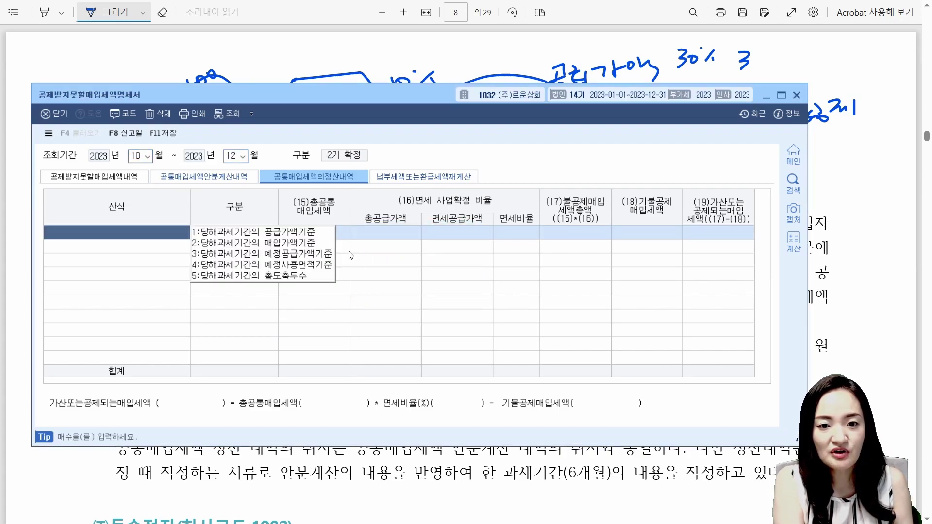
Step: Add a 정산 row using 당해과세기간의 공급가액기준 without loading the 전표데이타, and enter 100,000 as 총공통매입세액
key(1)
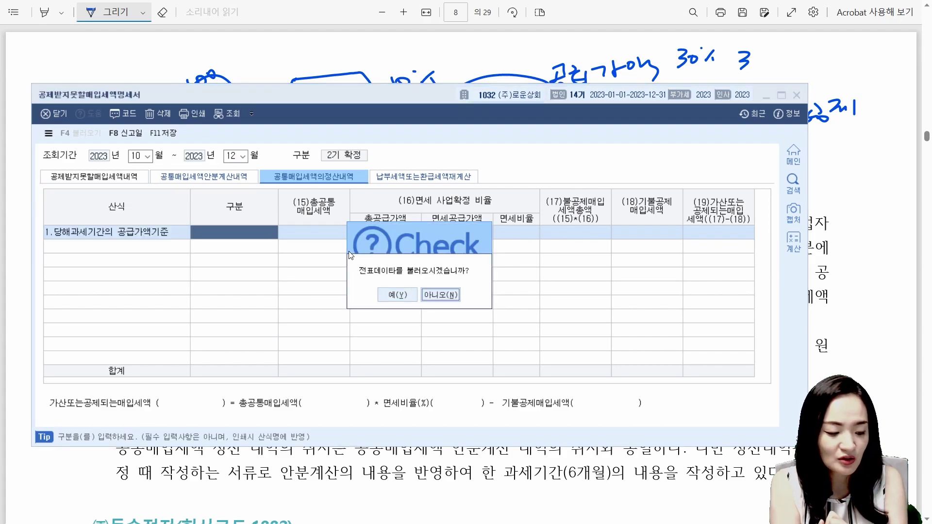
key(Return)
key(Return)
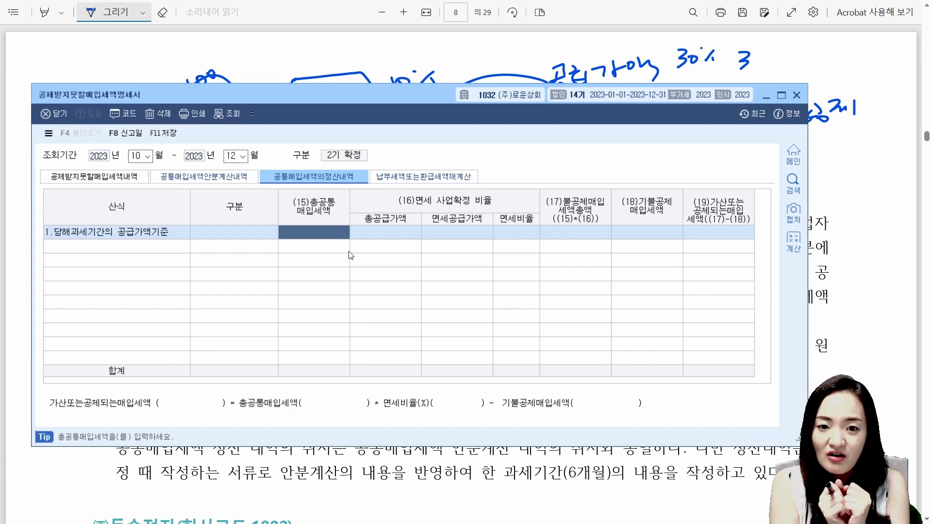
text(1000000)
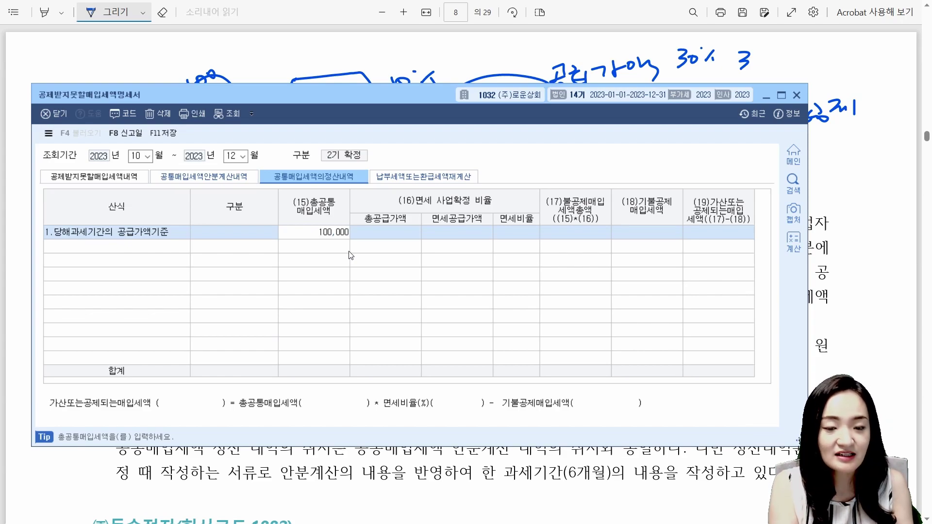
key(Return)
key(Left)
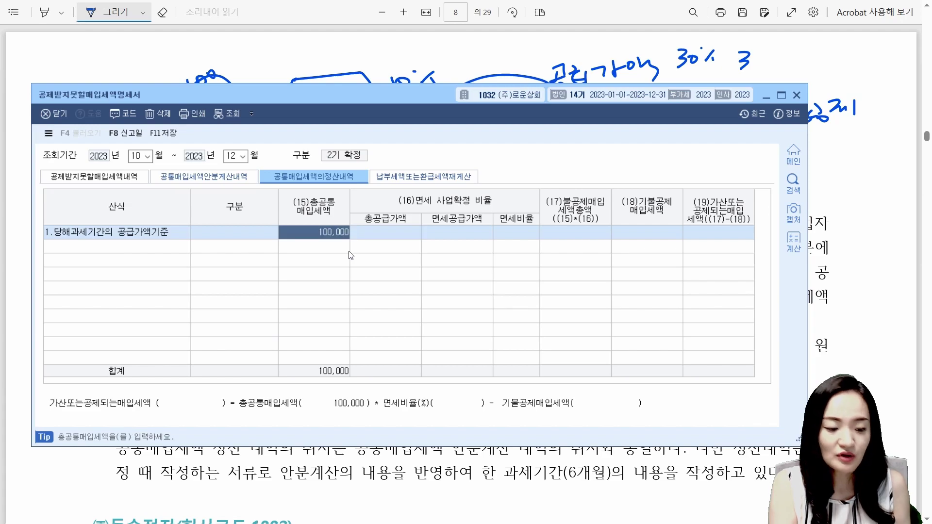
Step: In the 정산 row, enter 200,000 as 총공통매입세액, 200,000,000 as 총공급가액 and 100,000,000 as 면세공급가액
text(200000)
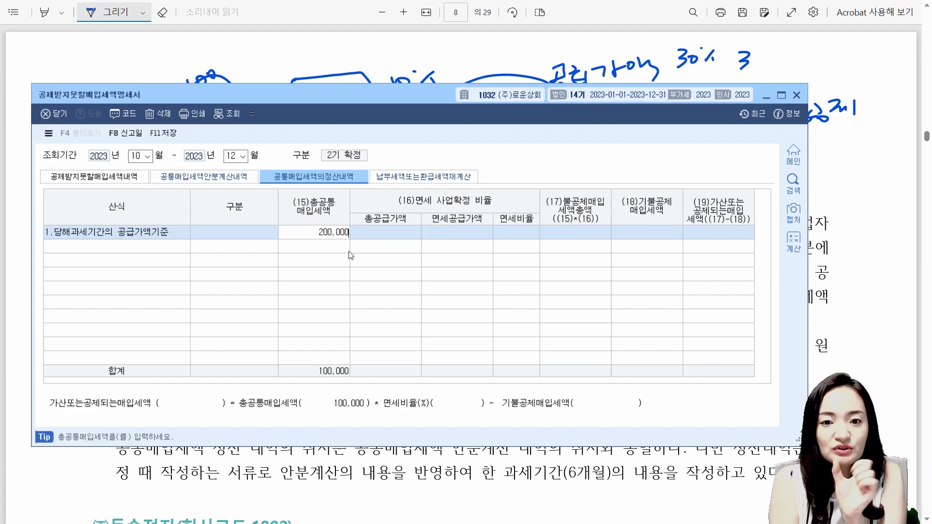
key(Return)
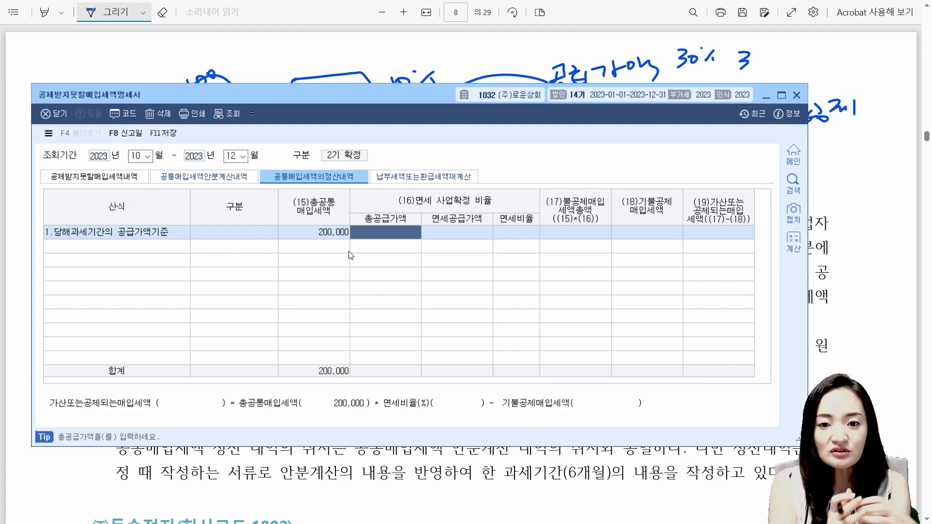
text(200000000)
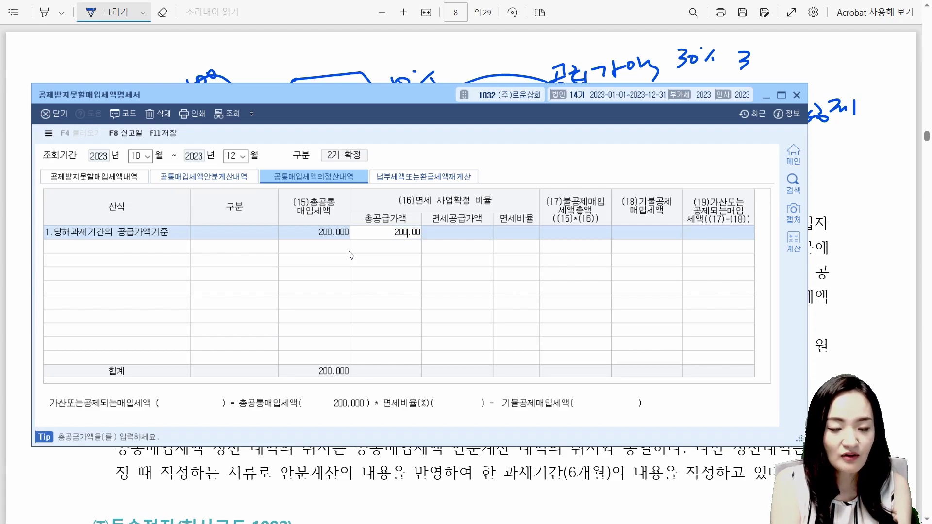
key(Return)
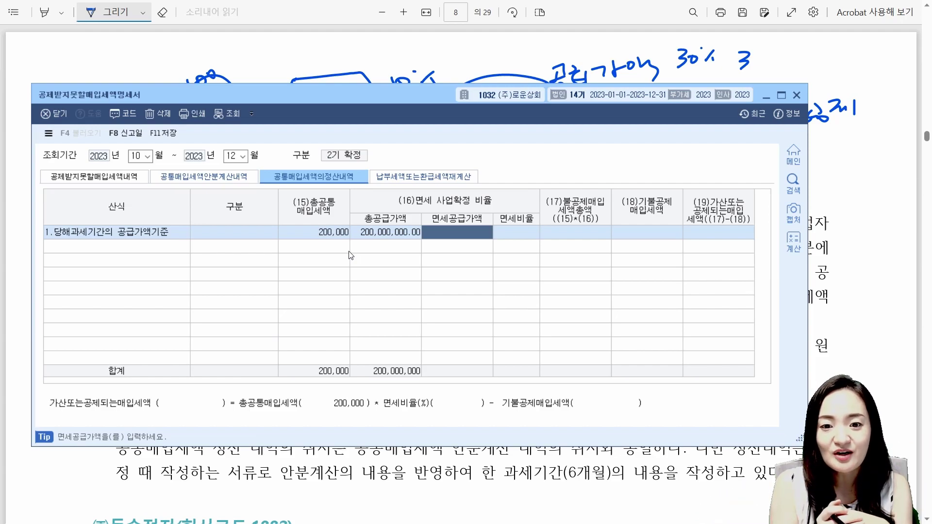
text(100000000)
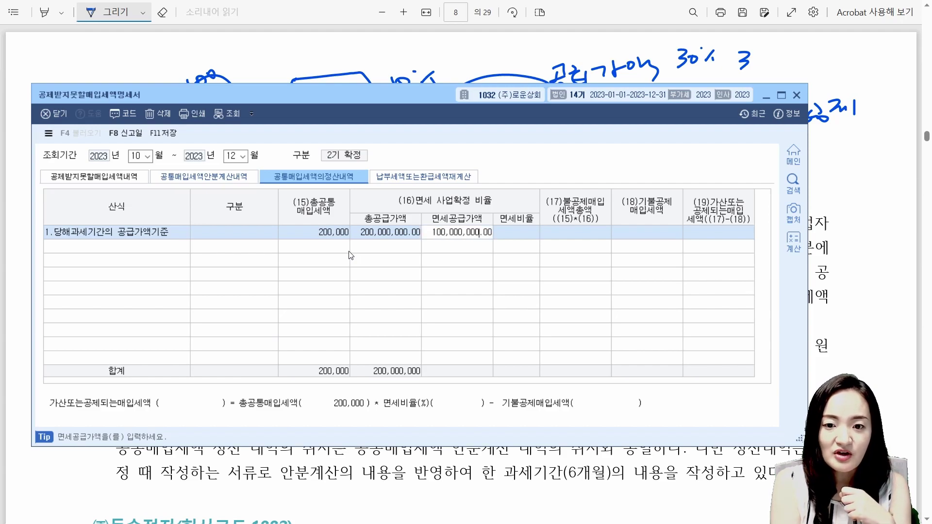
key(Return)
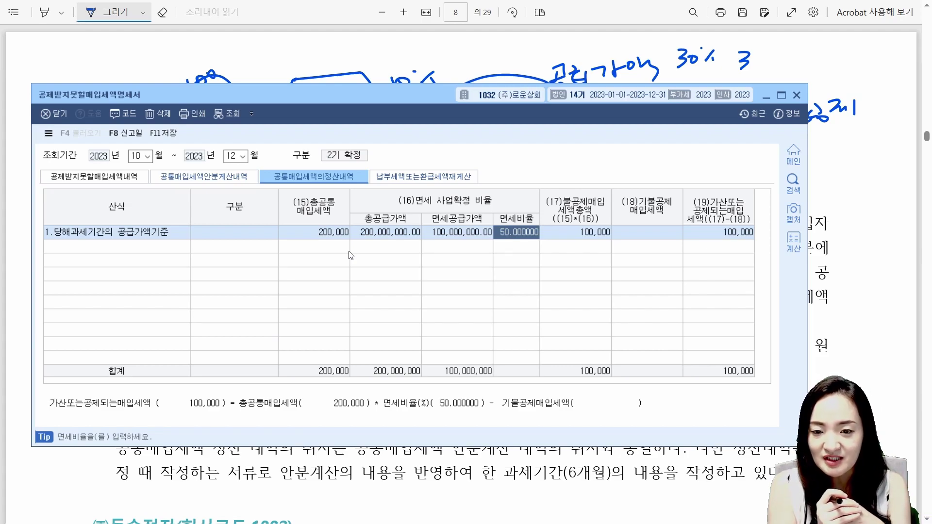
Step: Review the 총공통매입세액, 면세비율 and 불공제매입세액총액 cells, and enter 70,000 as 기불공제매입세액
click(343, 236)
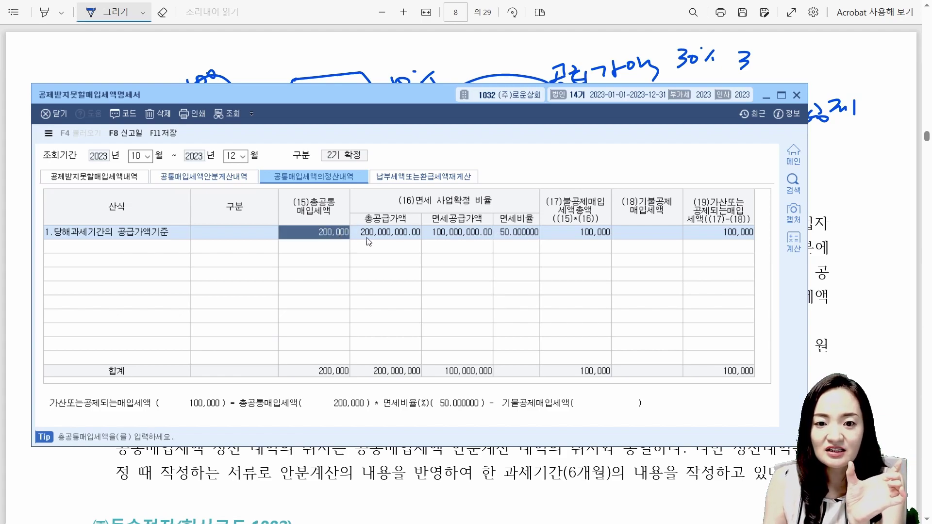
click(519, 235)
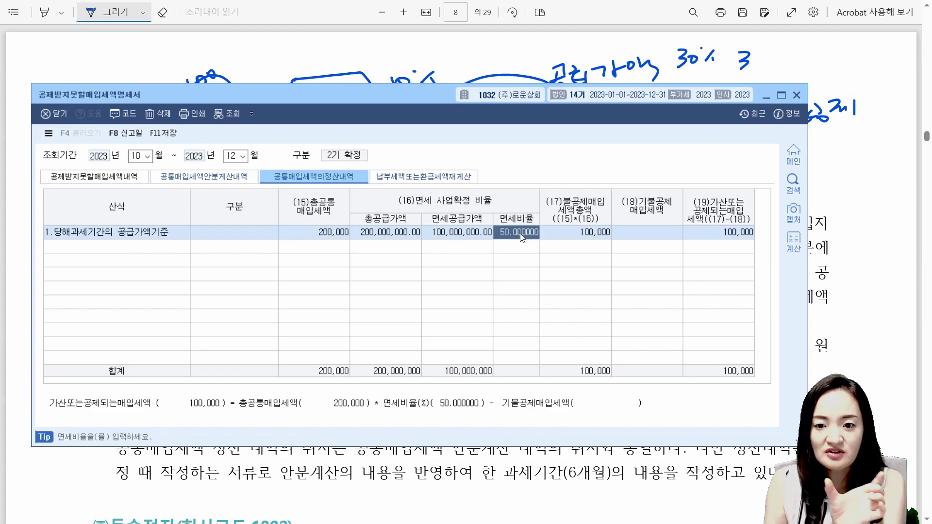
click(586, 236)
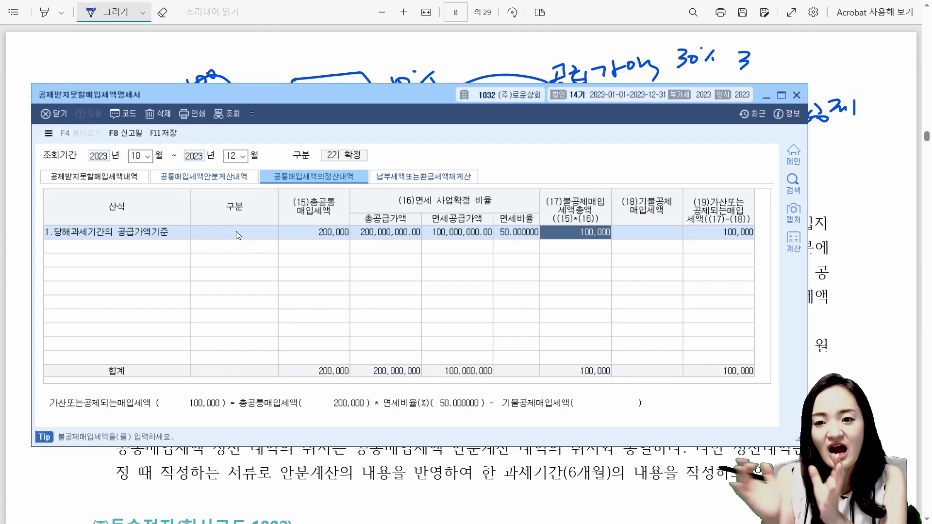
key(Return)
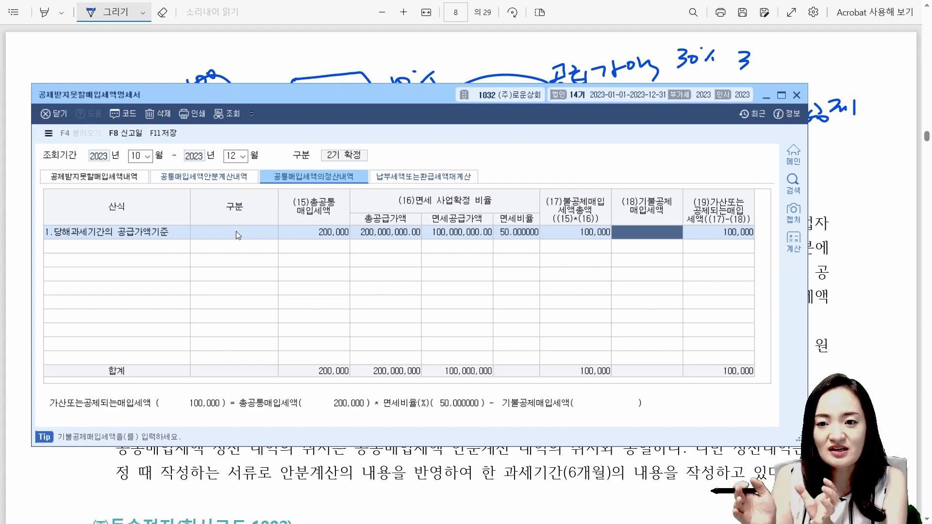
text(700000)
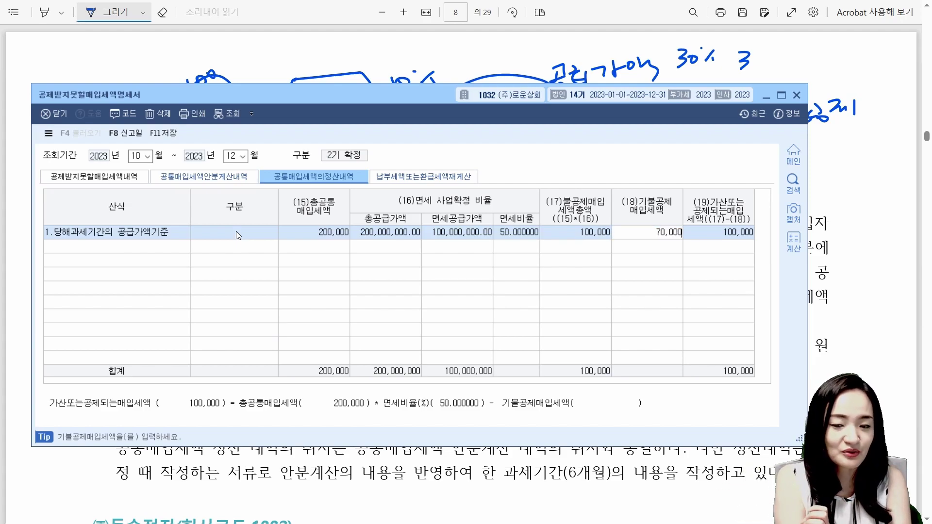
key(Return)
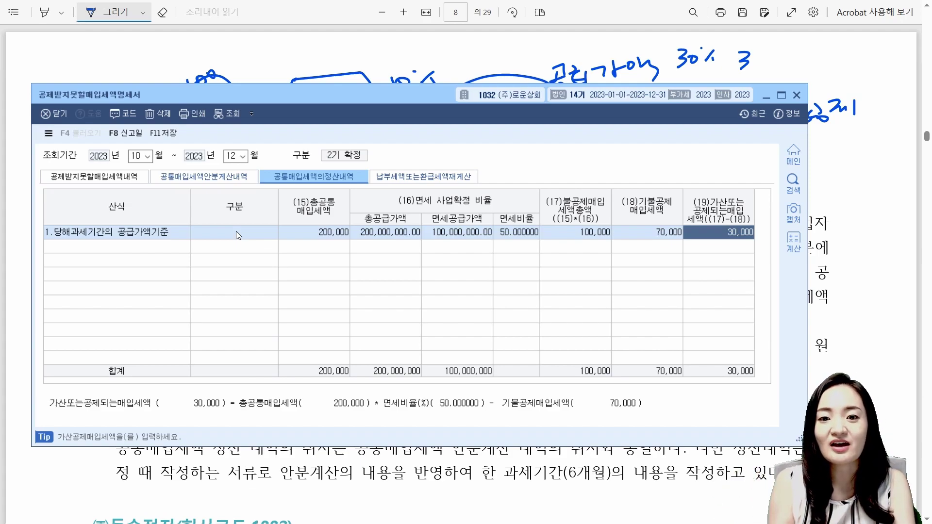
Step: View the 납부세액또는환급세액재계산 sheet and close the 공제받지못할매입세액명세서 form to return to the PDF textbook
click(400, 178)
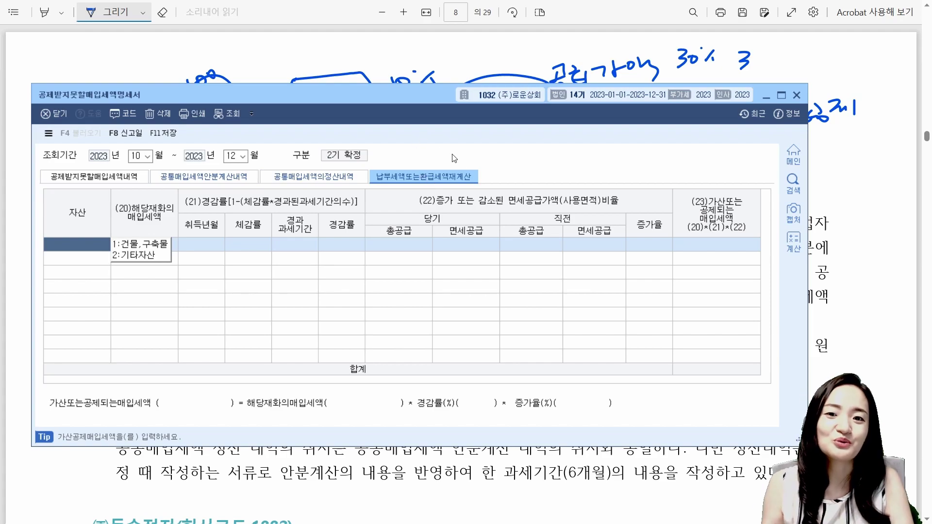
click(796, 97)
click(418, 307)
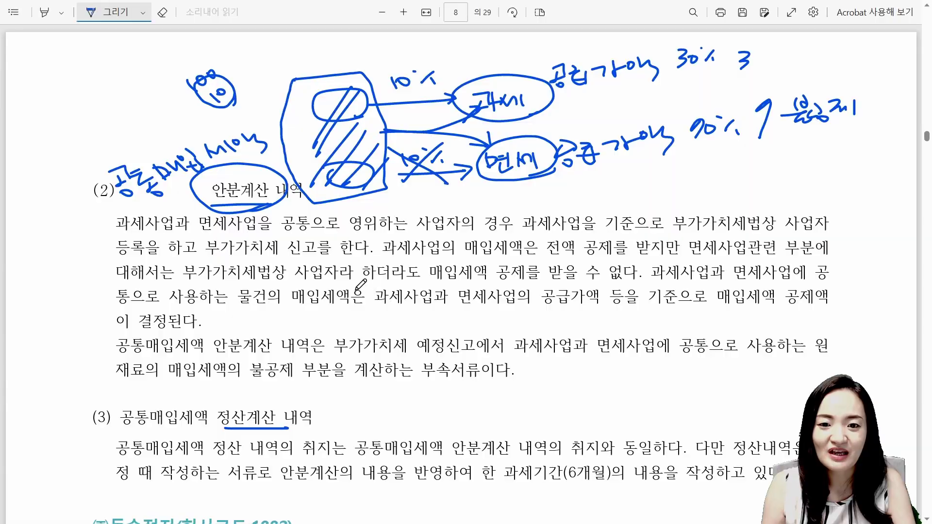
Step: Underline 한 과세기간(6개월)의 in the 정산계산 내역 paragraph and bring the ㈜동수전자 exercise into view
scroll(335, 242, down, 5)
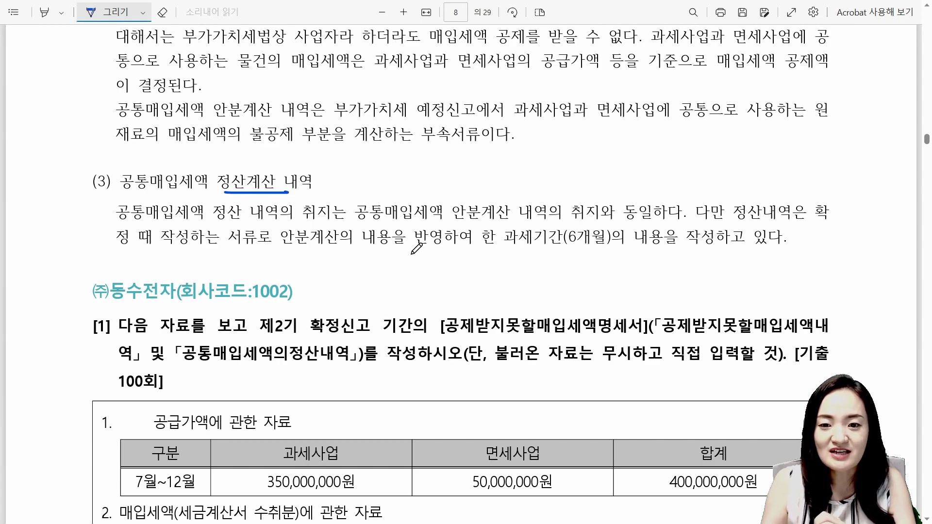
drag(493, 252, 621, 253)
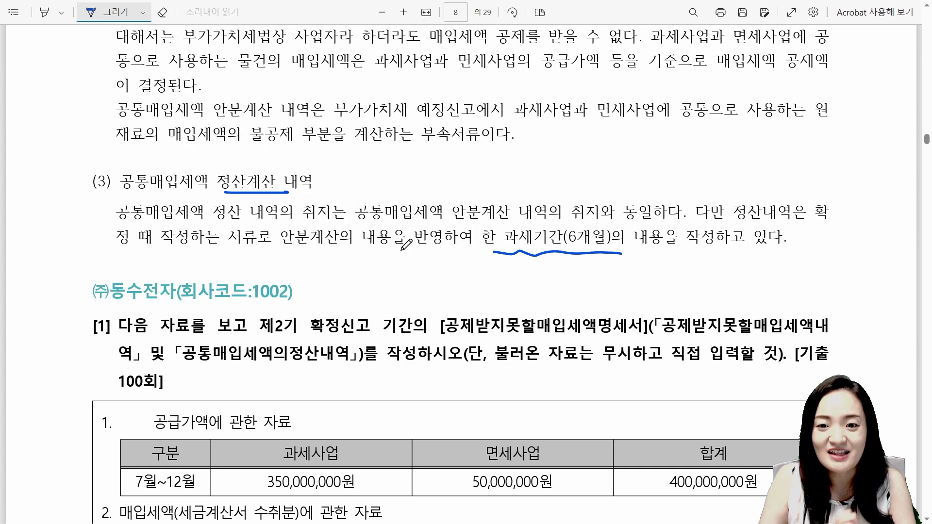
scroll(405, 245, down, 3)
scroll(406, 245, down, 2)
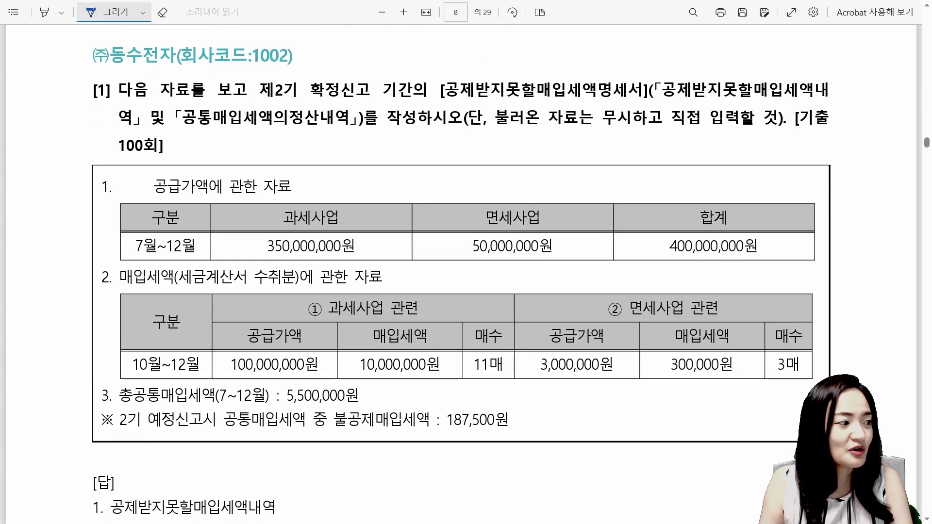
Step: Switch to KcLep and change the working company to (주)동수전자, searching for 동수
key(alt+Tab)
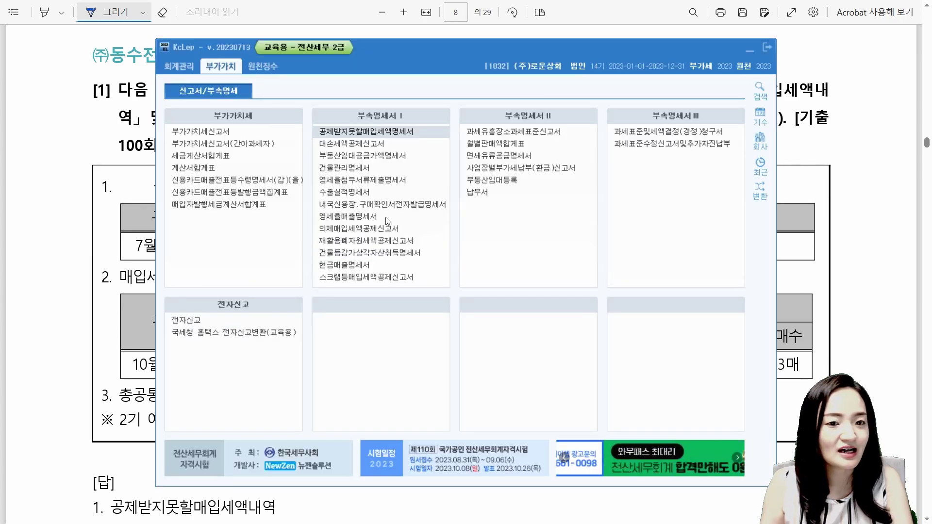
click(767, 146)
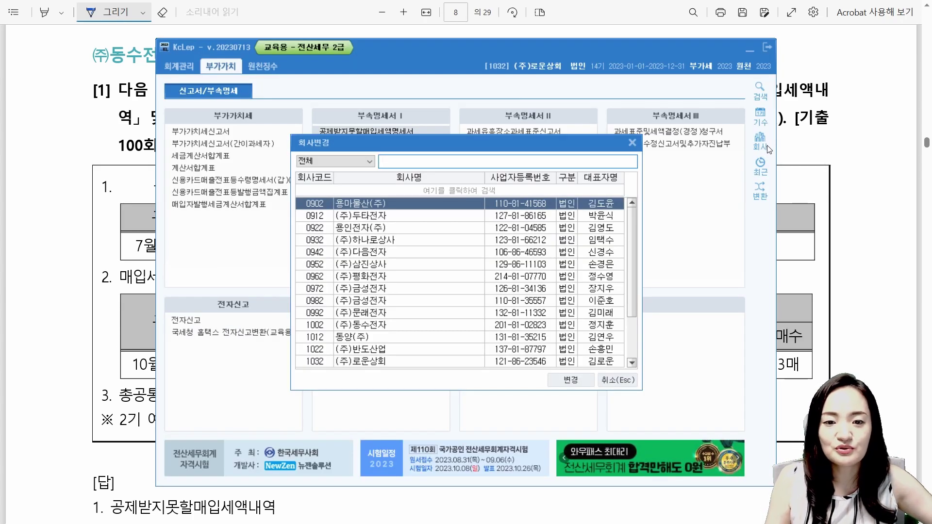
text(동수)
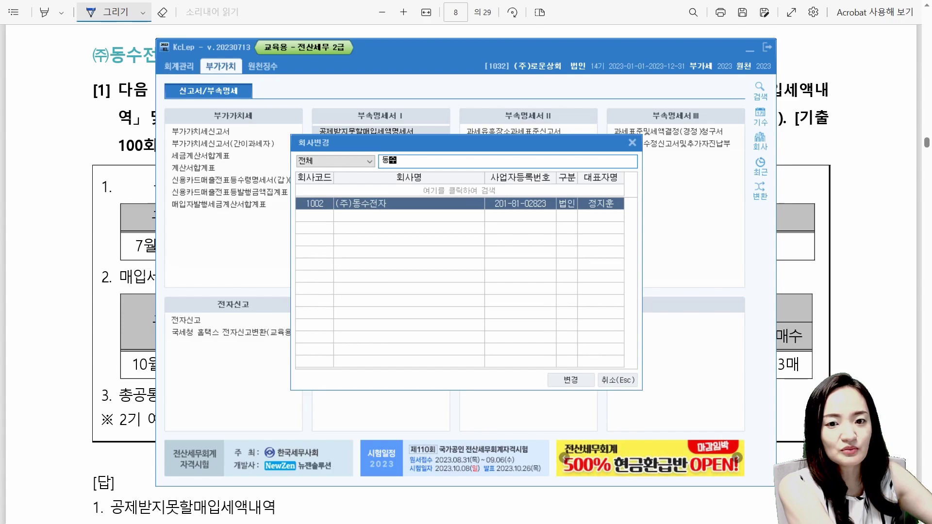
key(Return)
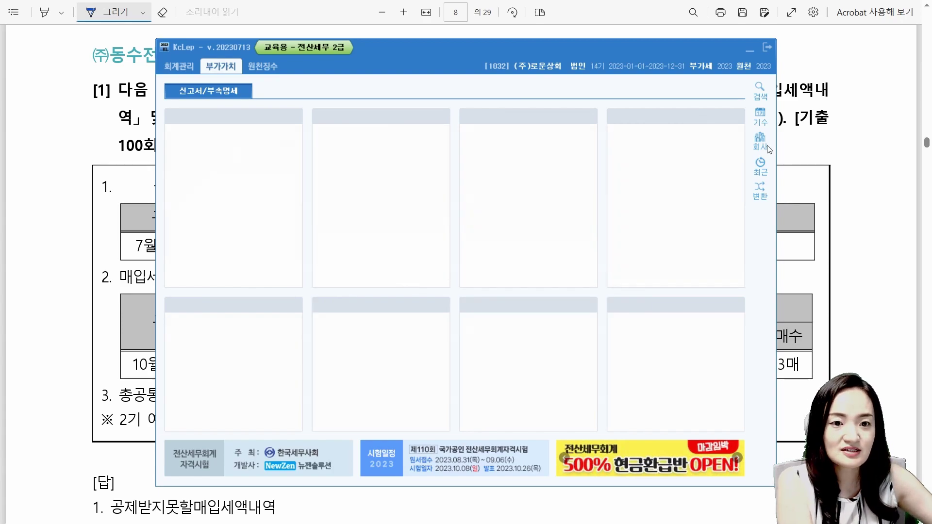
Step: Open 공제받지못할매입세액명세서 for (주)동수전자 and clear the exercise text by lowering the form and minimizing the main KcLep window
drag(412, 55, 415, 201)
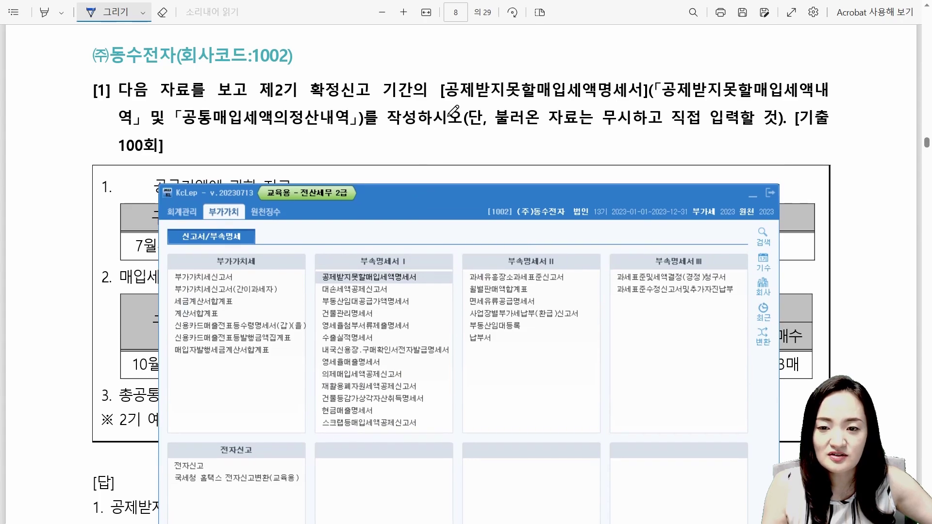
click(406, 278)
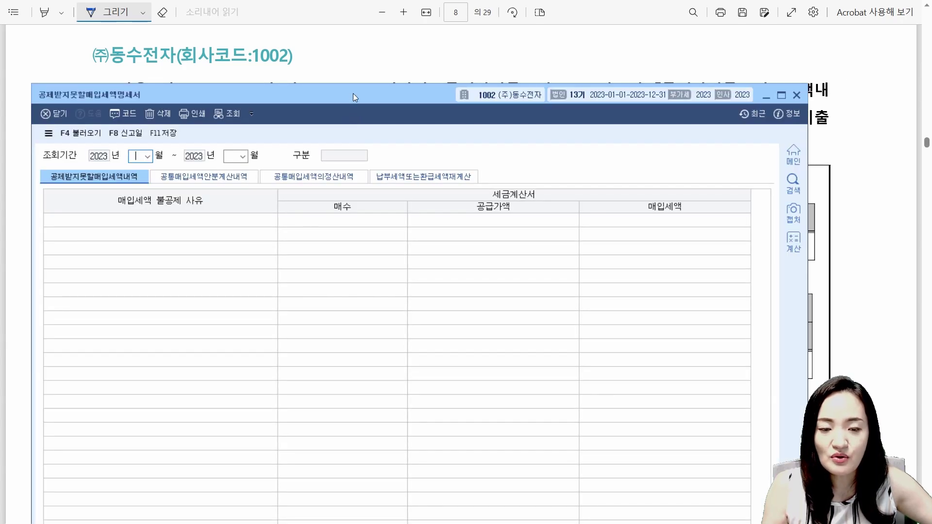
drag(352, 95, 377, 223)
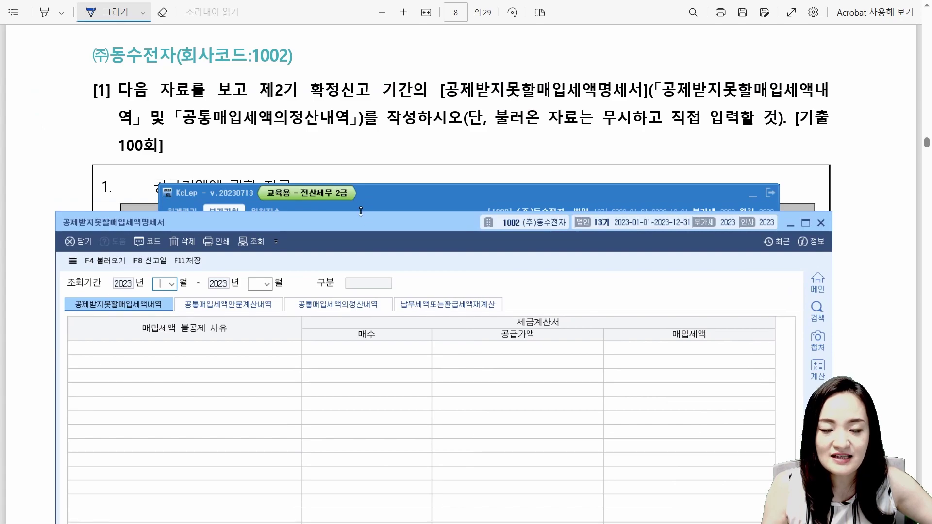
drag(387, 288, 387, 357)
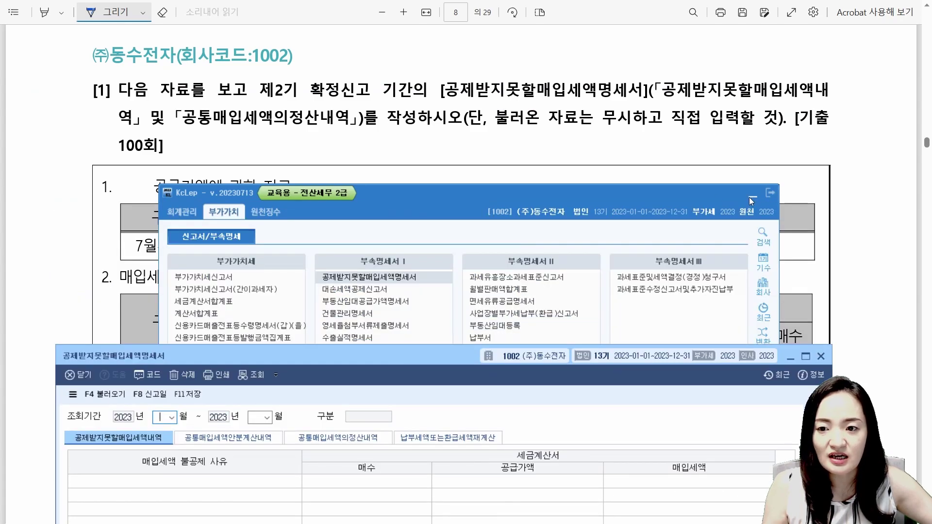
click(750, 198)
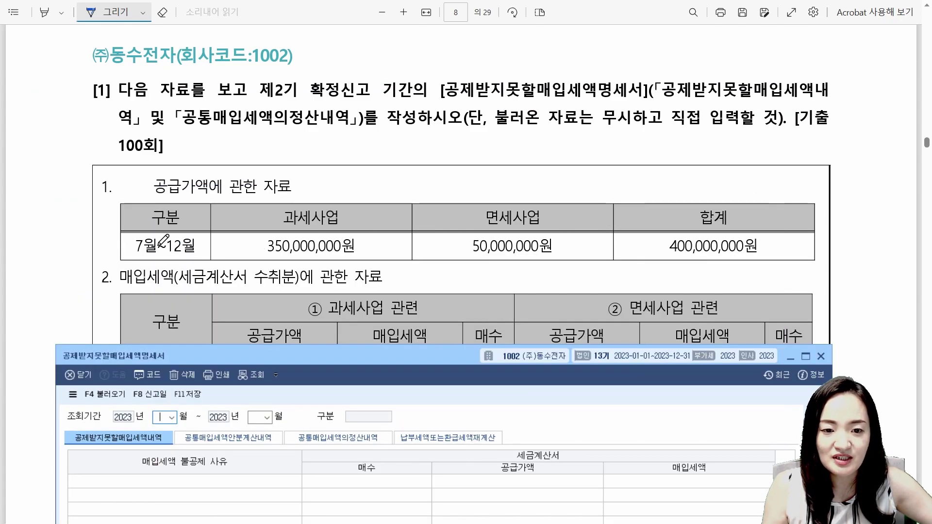
Step: Check the exercise's filing period and set the 조회기간 to 2023년 10월 through 12월
scroll(346, 207, down, 3)
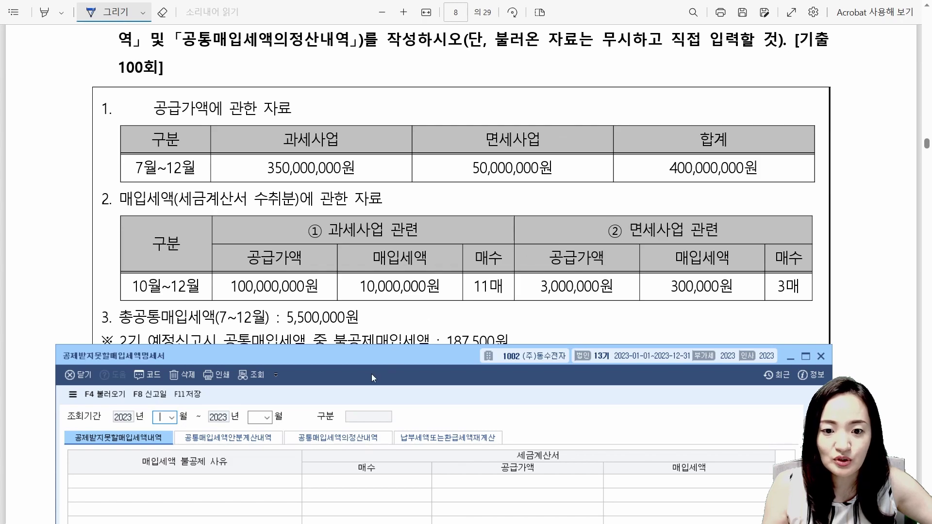
drag(374, 358, 362, 207)
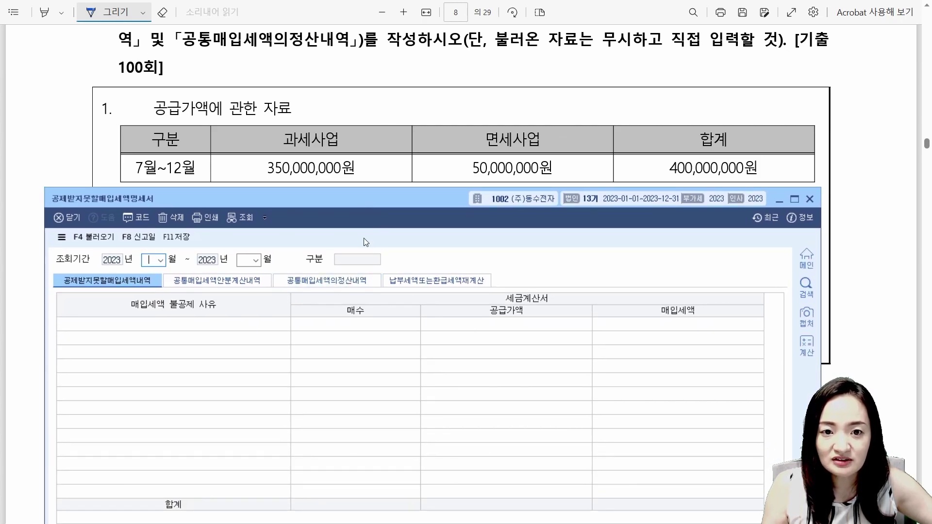
scroll(459, 111, up, 3)
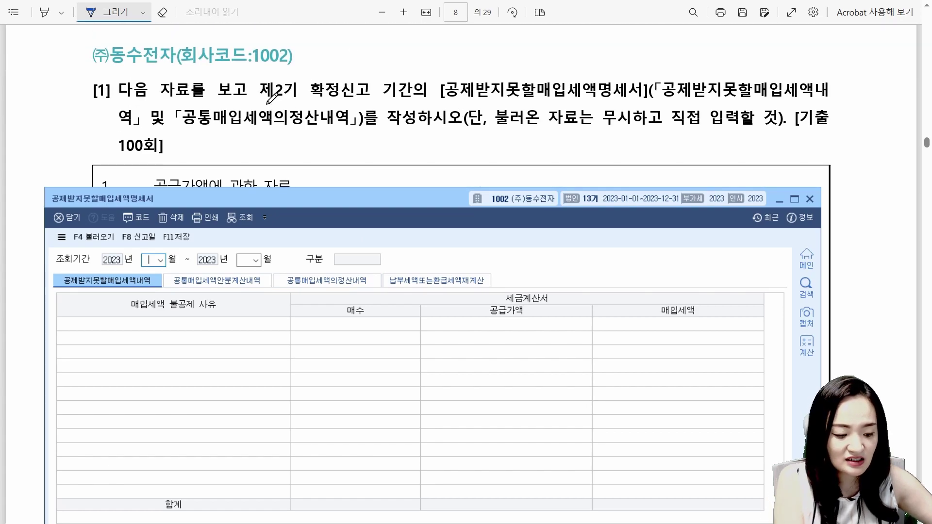
text(12)
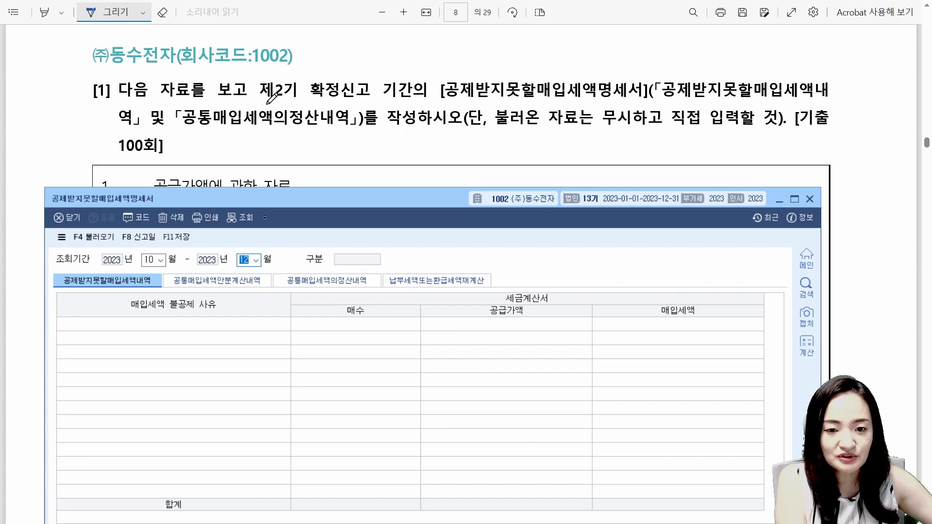
key(Return)
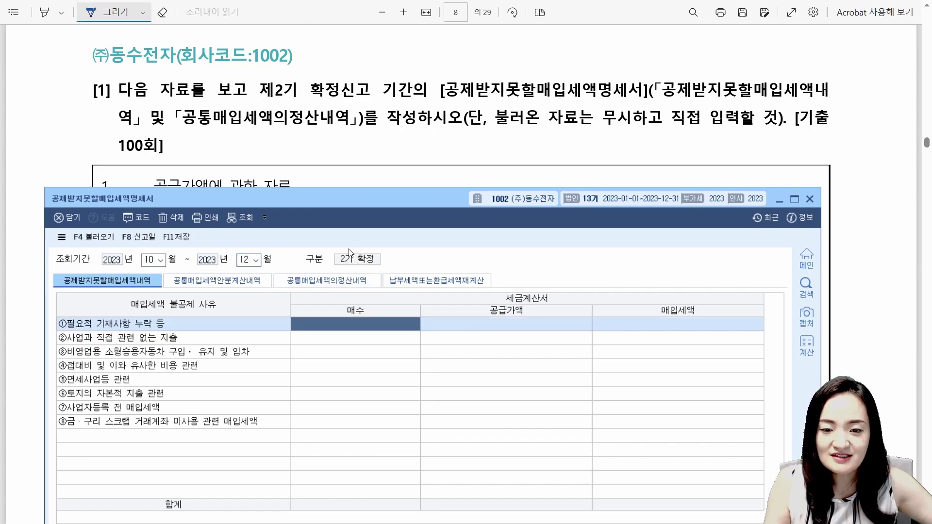
Step: Place the form window below the exercise's 공급가액, 매입세액 and 총공통매입세액 data so all of it stays readable
scroll(356, 92, down, 3)
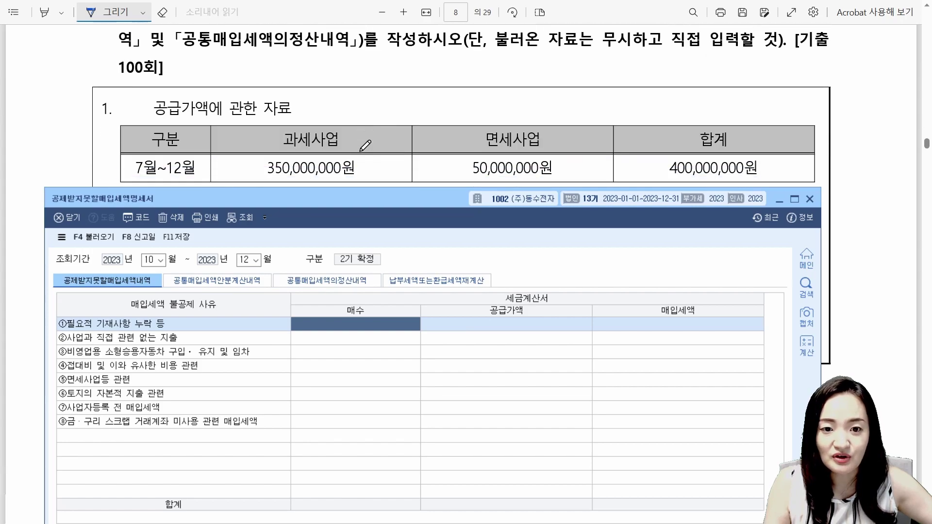
drag(331, 207, 339, 256)
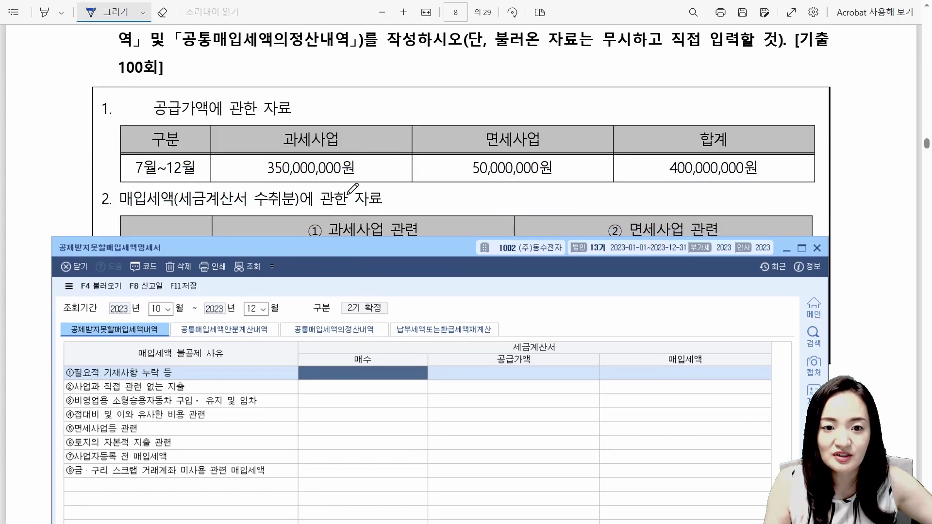
scroll(351, 189, down, 3)
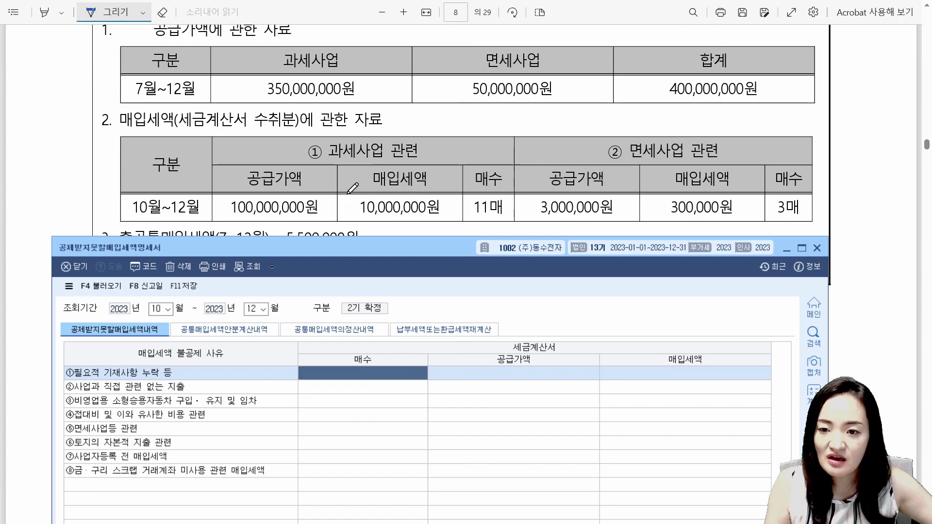
drag(224, 249, 226, 306)
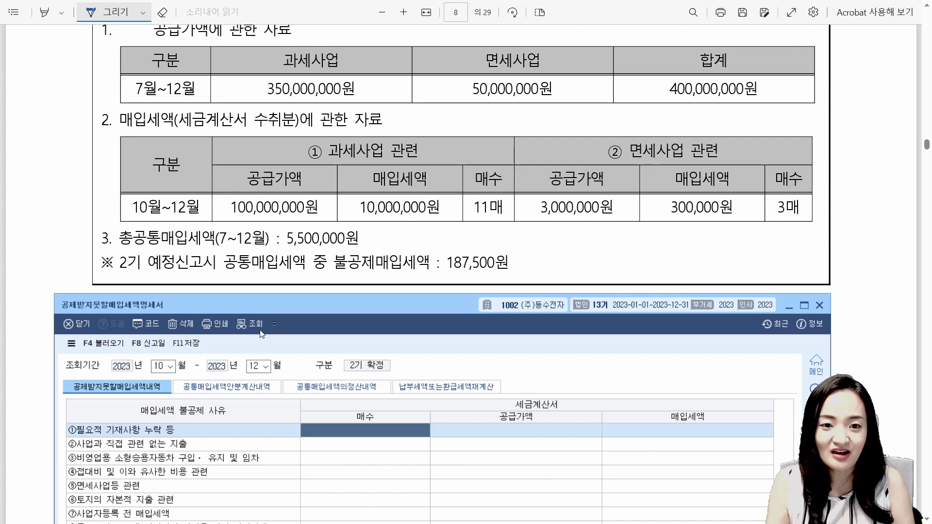
Step: Enter the exercise's 면세사업 tax invoices in the 면세사업등 관련 row: 매수 3, 공급가액 3,000,000 and 매입세액 300,000
scroll(391, 184, up, 3)
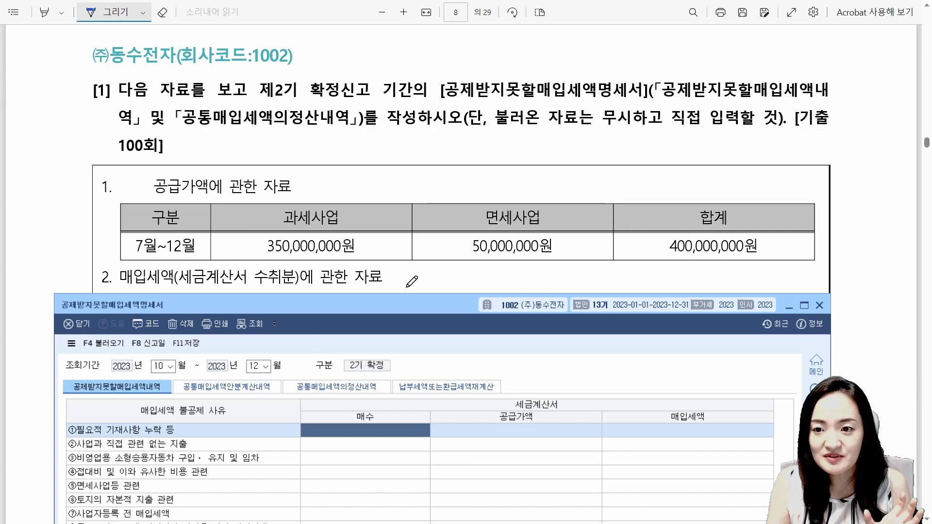
scroll(300, 233, down, 5)
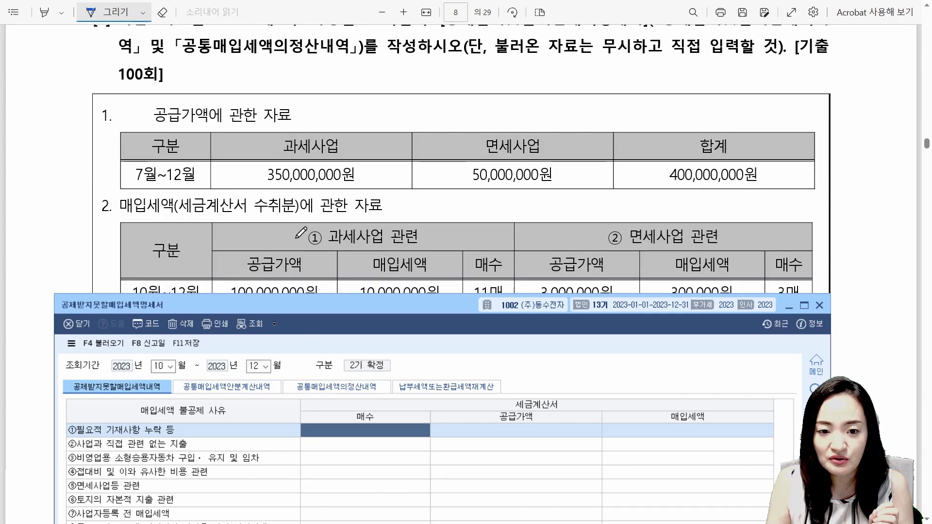
scroll(300, 233, up, 2)
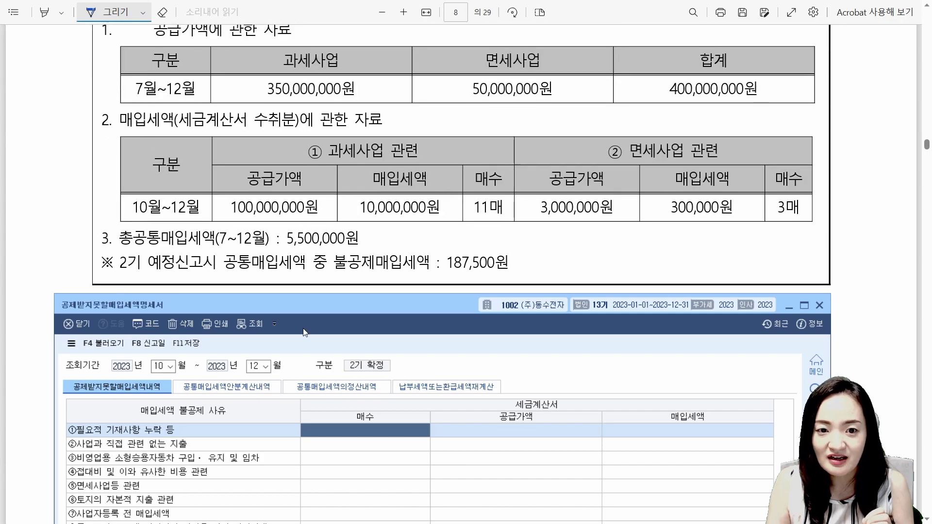
drag(320, 310, 317, 240)
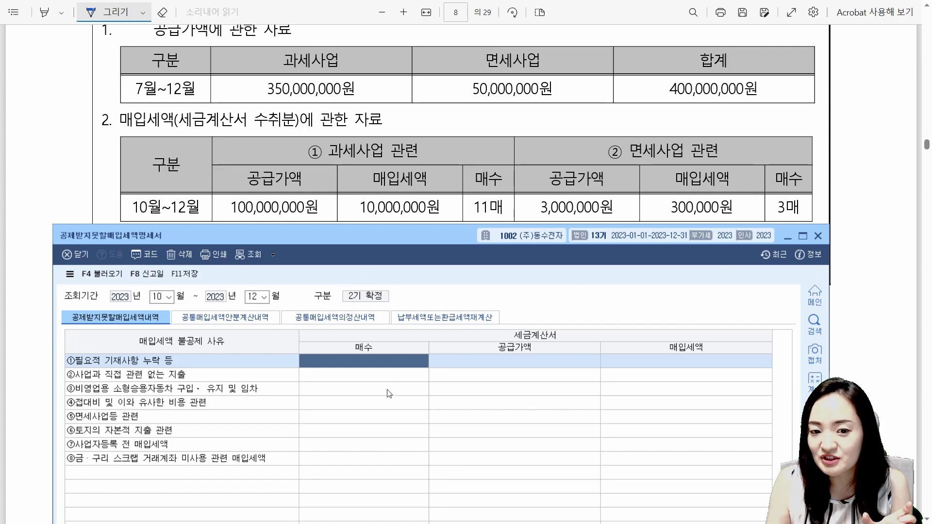
click(364, 419)
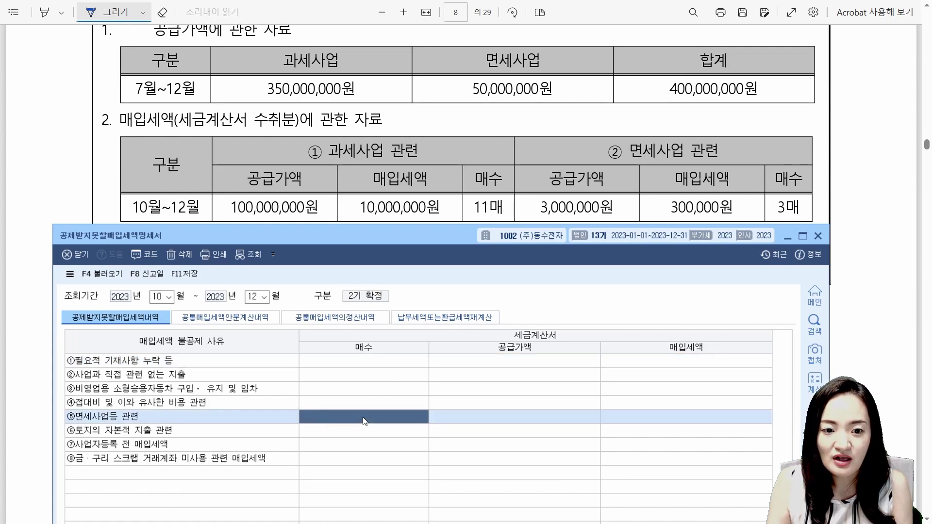
text(3)
key(Return)
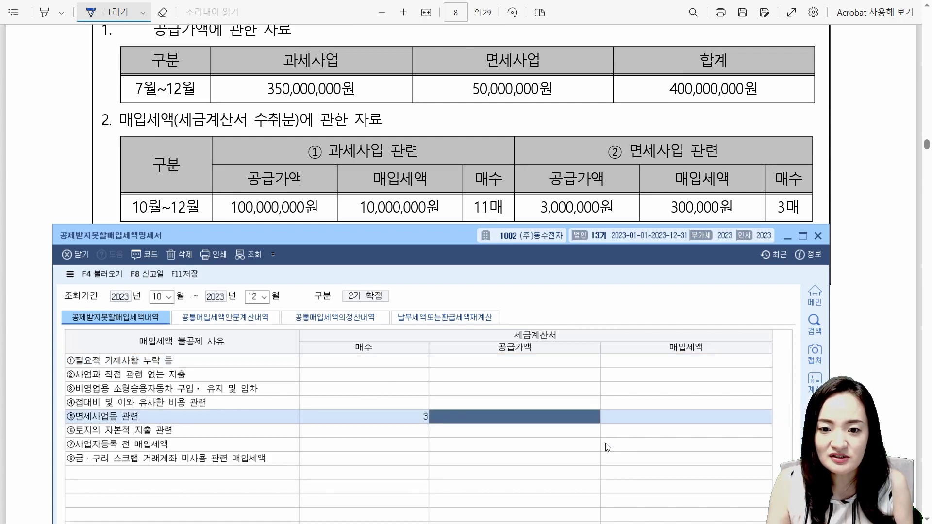
text(3000000)
key(Return)
key(Return)
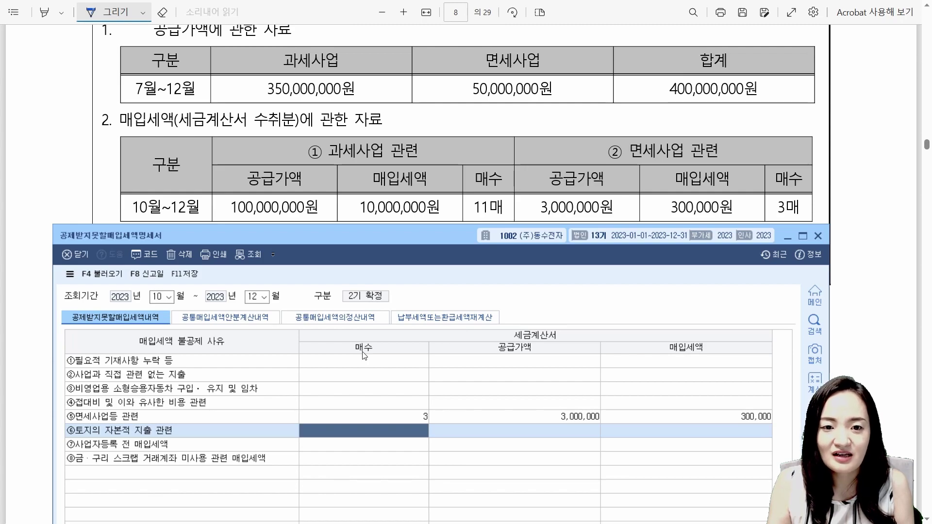
Step: Start a 공통매입세액의정산내역 entry based on 당해과세기간의 공급가액기준, without loading voucher data, and set 총공통매입세액 to 5,500,000
click(356, 318)
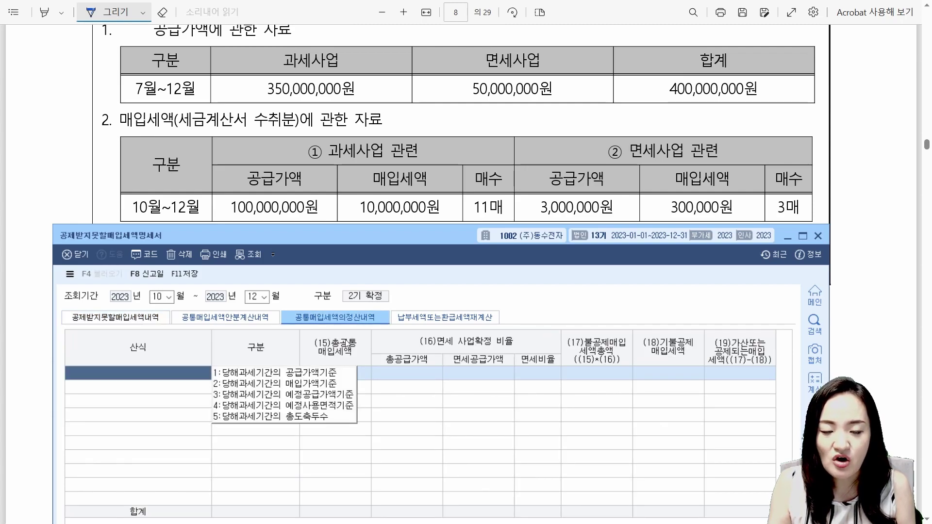
click(301, 376)
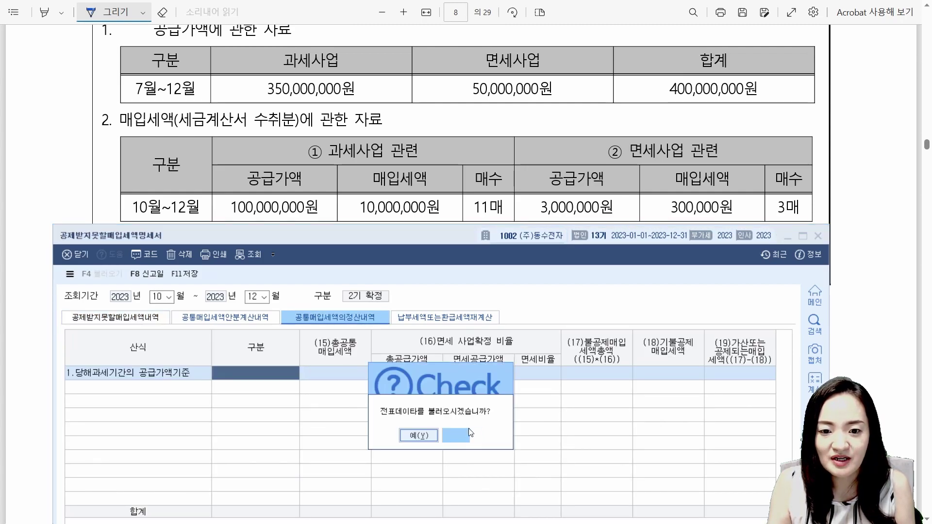
click(469, 433)
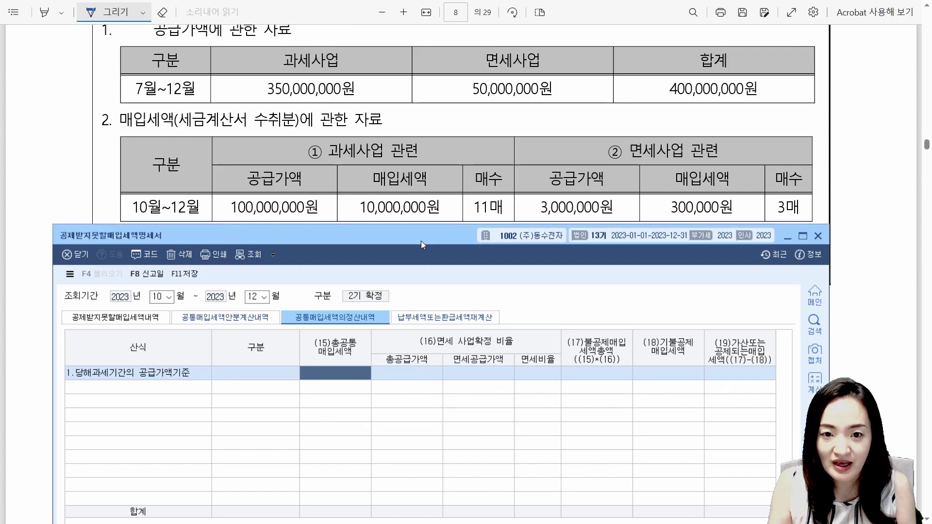
drag(421, 240, 414, 306)
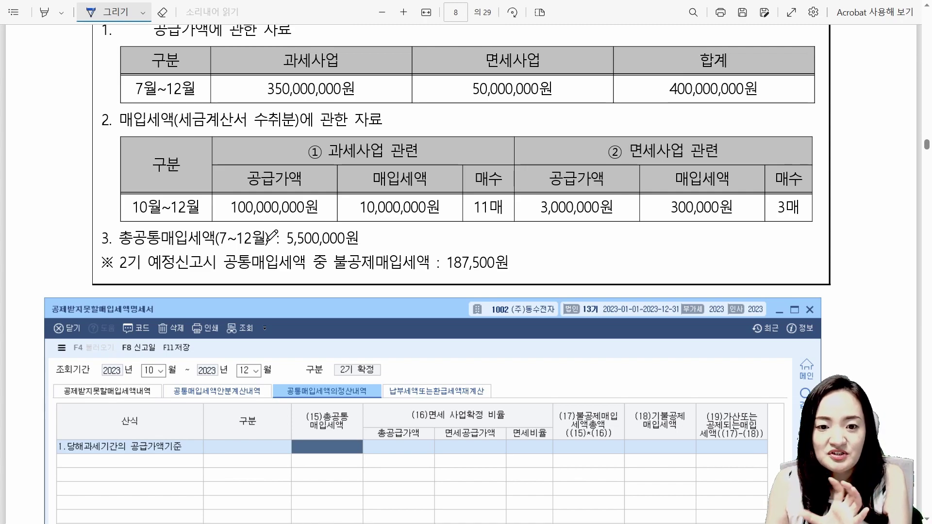
text(5500000)
key(Return)
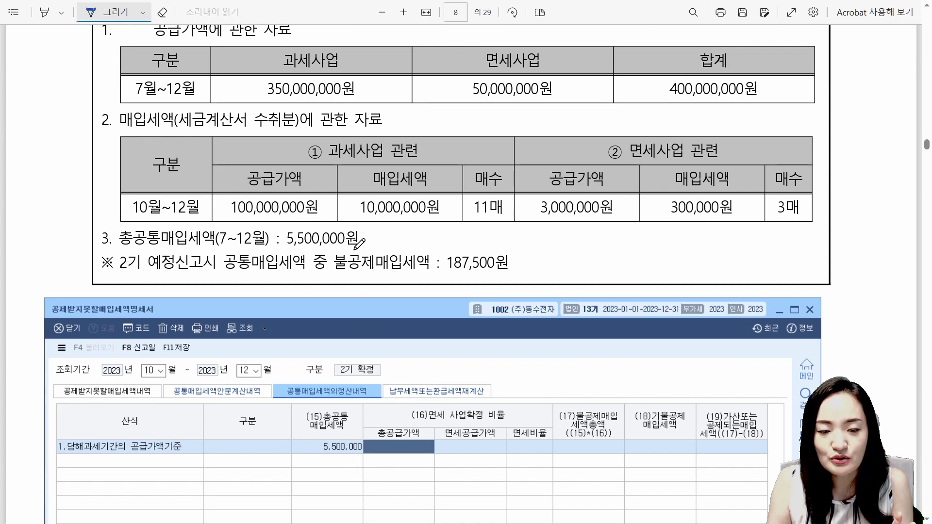
Step: Enter the July–December supply values for the 면세 사업확정 비율: 총공급가액 400,000,000 and 면세공급가액 50,000,000
scroll(320, 199, up, 3)
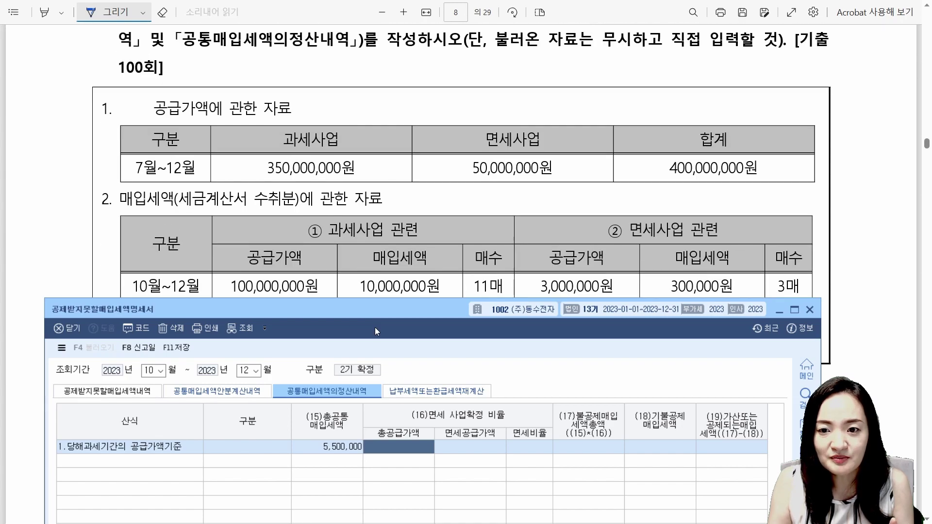
drag(371, 310, 388, 200)
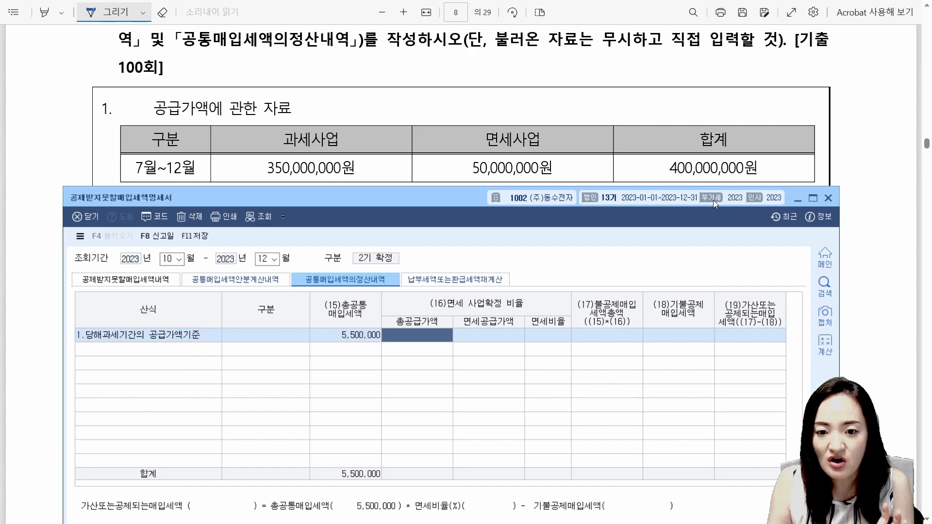
text(400000000)
key(Return)
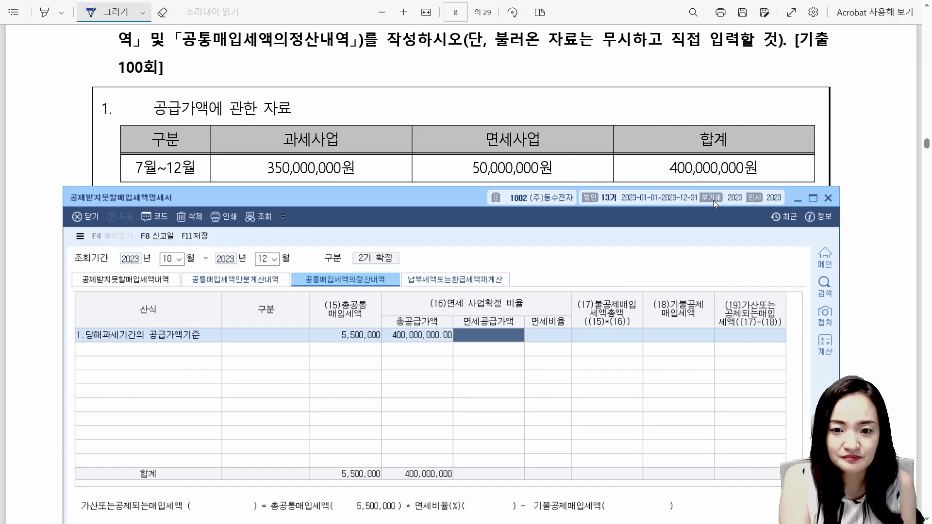
text(50000000)
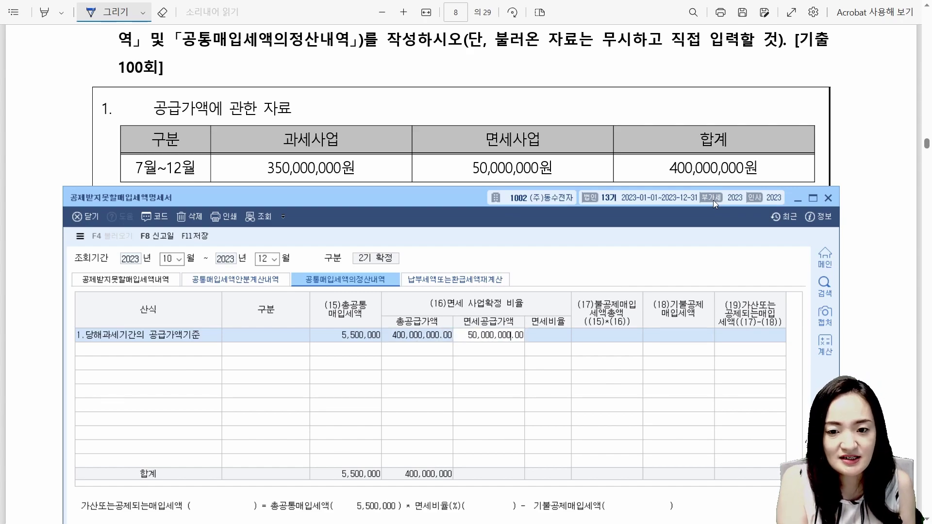
key(Return)
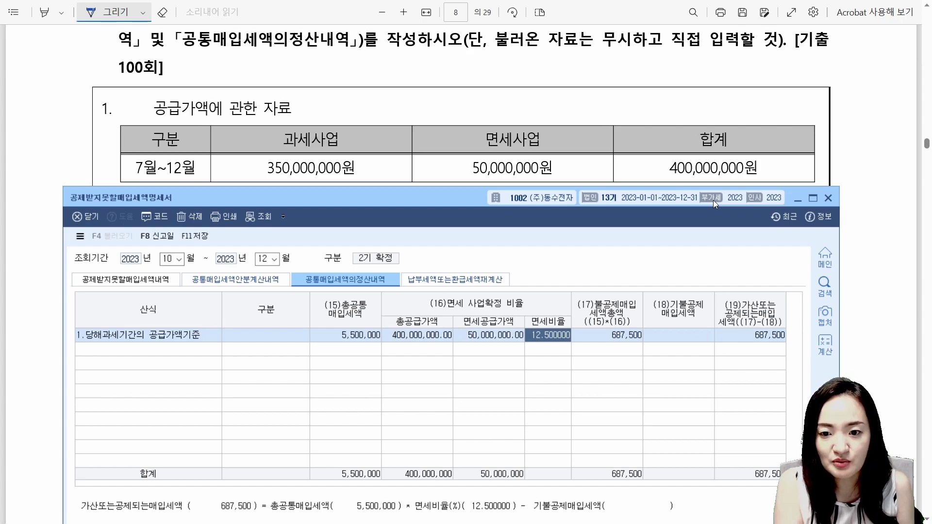
key(Return)
key(Return)
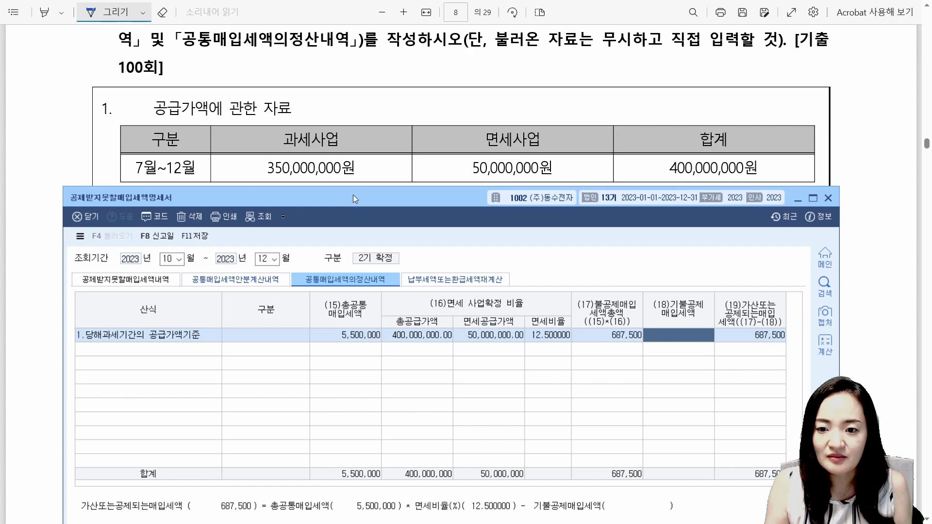
Step: Set 기불공제매입세액 to 187,500, the non-deductible amount from the exercise's 2기 예정신고
drag(353, 203, 353, 211)
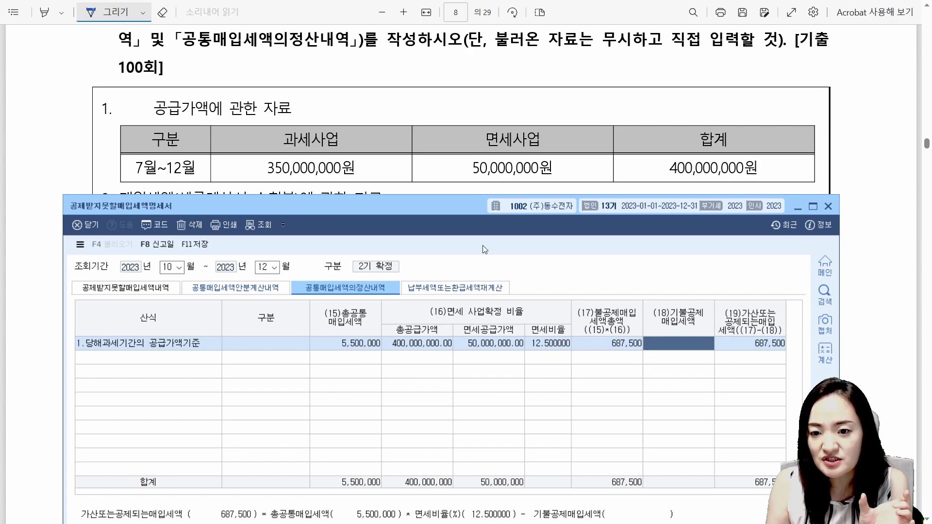
scroll(364, 127, down, 3)
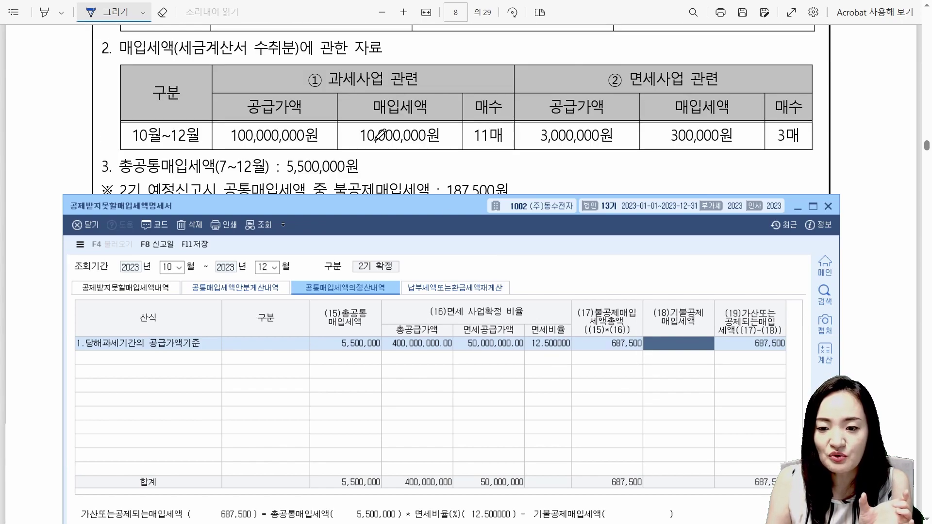
scroll(388, 142, down, 2)
drag(383, 211, 382, 149)
text(1875)
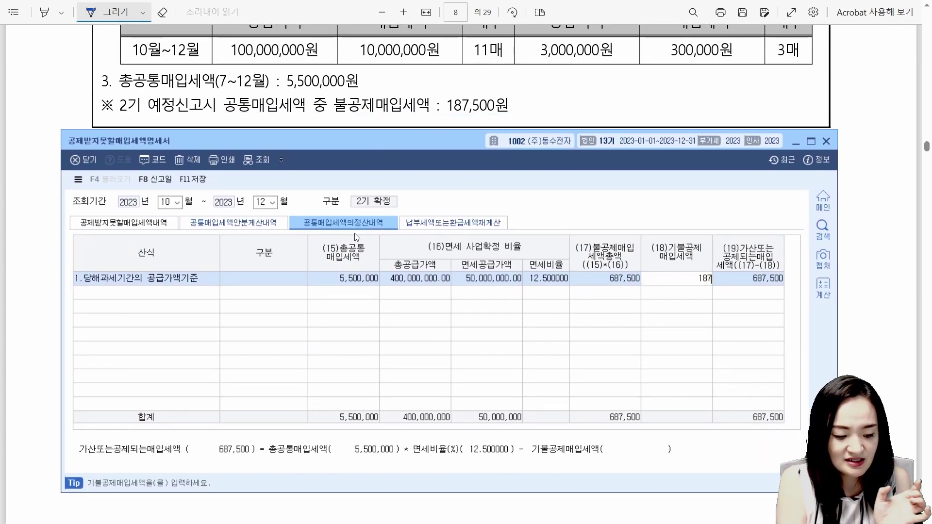
key(Return)
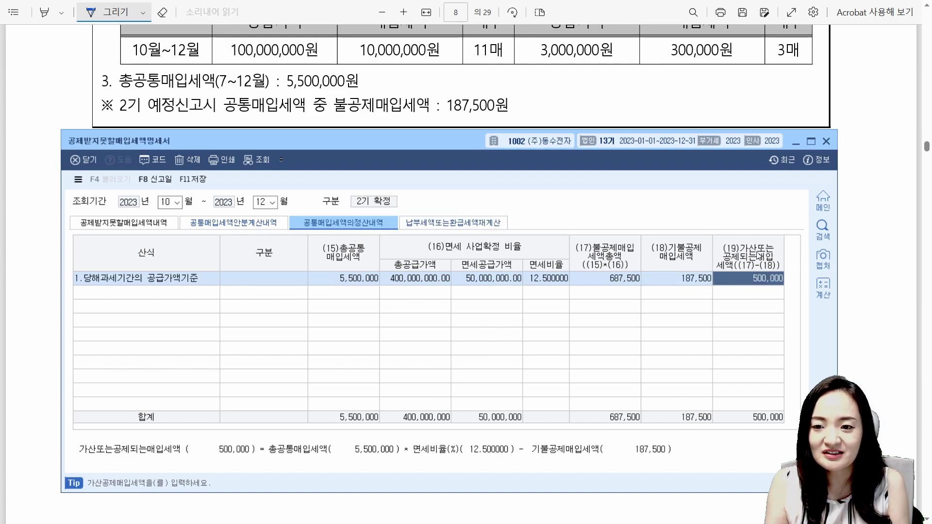
Step: Compare the 공제받지못할매입세액내역 and 공통매입세액의정산내역 entries with the textbook's answer key for ㈜동수전자
drag(353, 141, 355, 280)
scroll(353, 181, down, 6)
scroll(327, 168, down, 5)
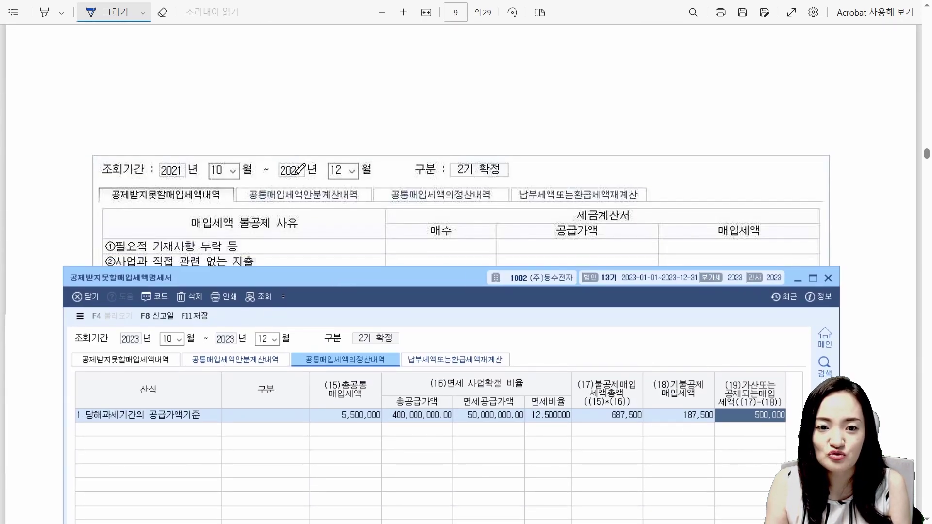
click(119, 359)
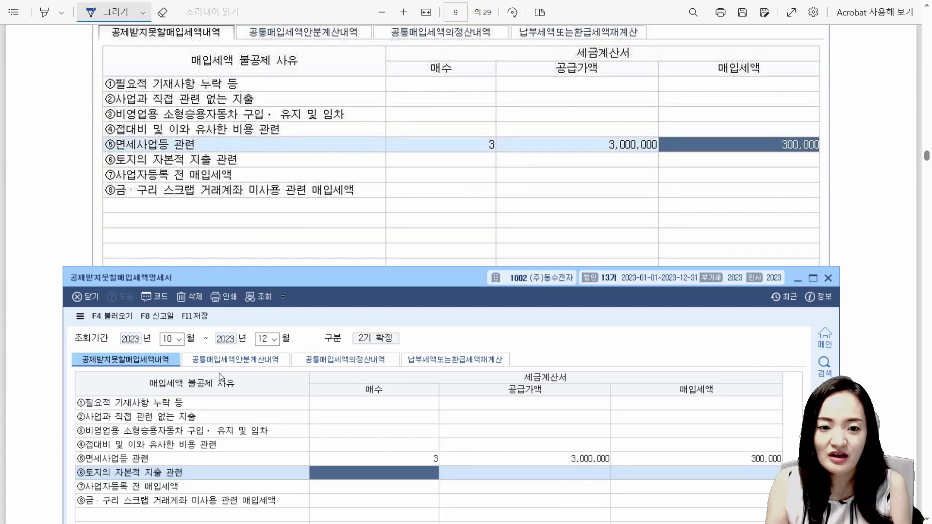
click(395, 459)
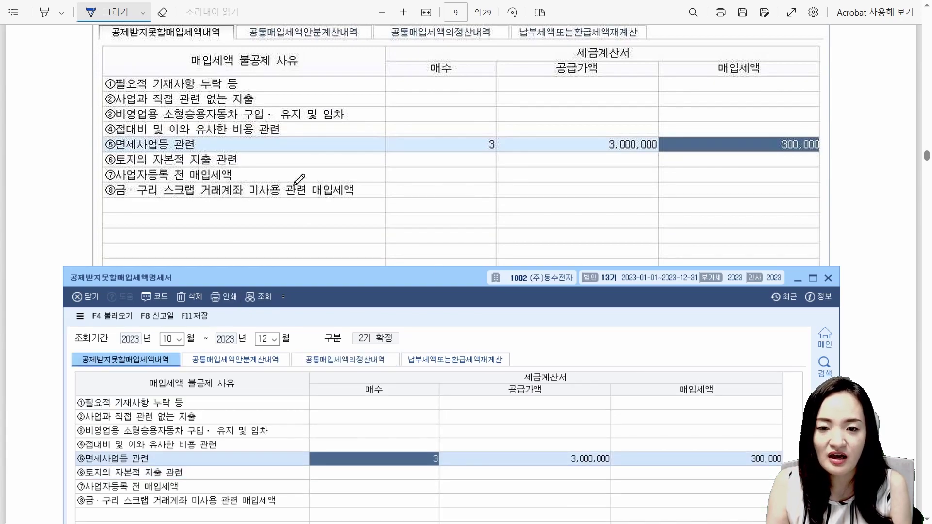
scroll(325, 190, down, 5)
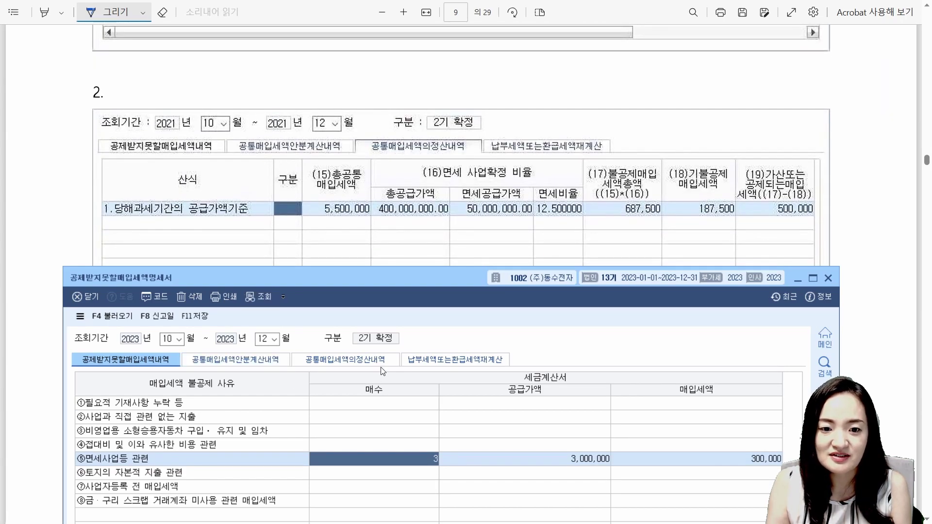
click(366, 363)
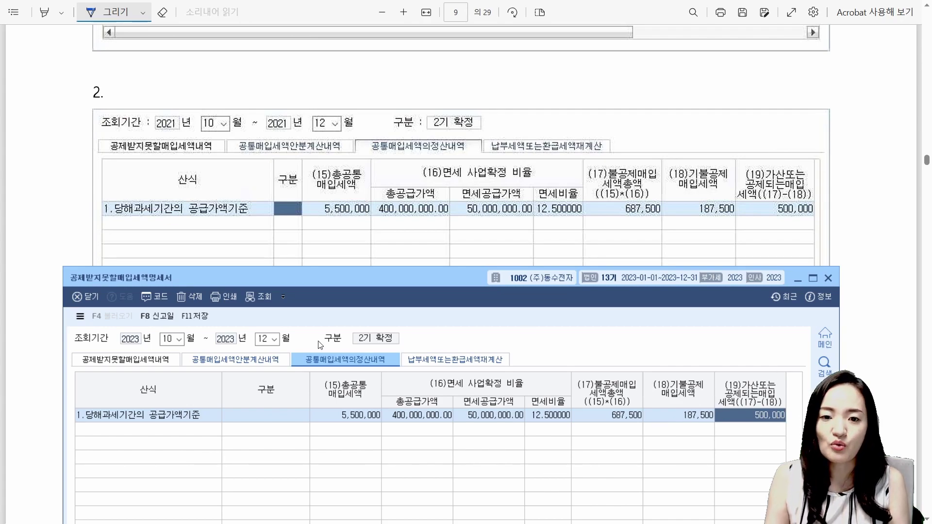
Step: Save and close the completed 공제받지못할매입세액명세서, and go to textbook exercise [2] for ㈜다음전자
click(197, 319)
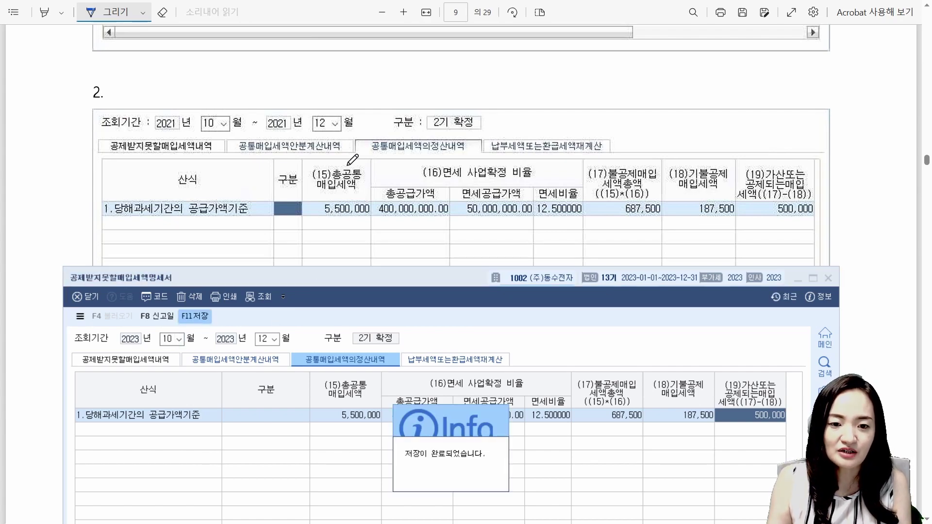
click(827, 279)
scroll(436, 272, down, 9)
scroll(417, 293, down, 10)
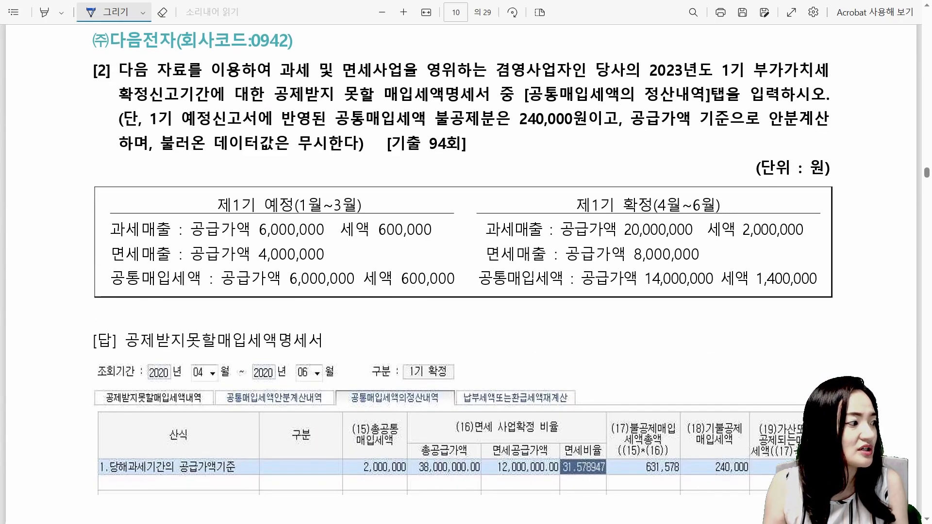
Step: Switch to KcLep and change the working company to (주)다음전자, searching for 다음
key(alt+Tab)
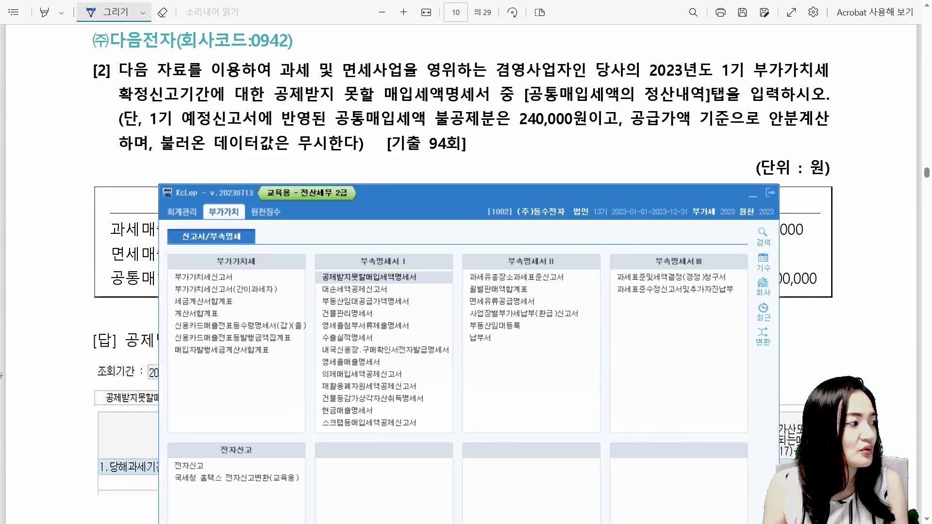
click(755, 298)
text(ㄷ)
key(BackSpace)
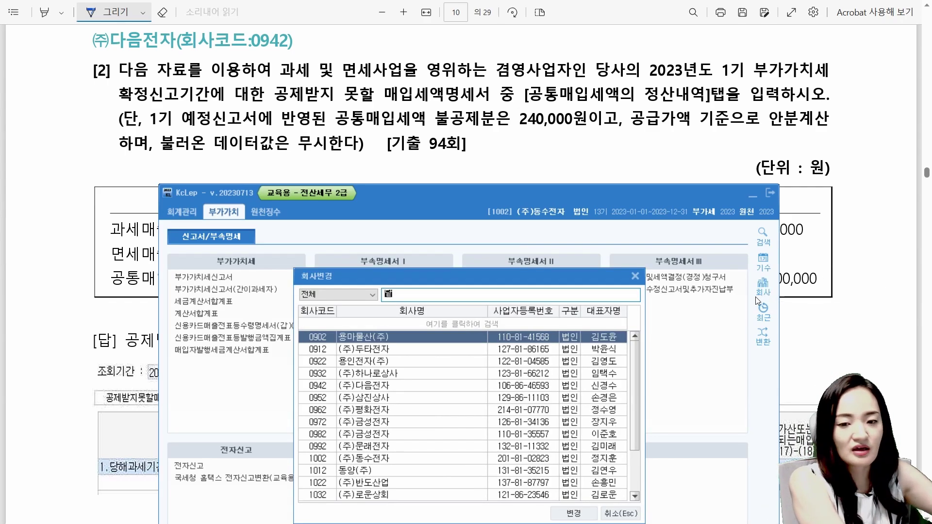
text(다음)
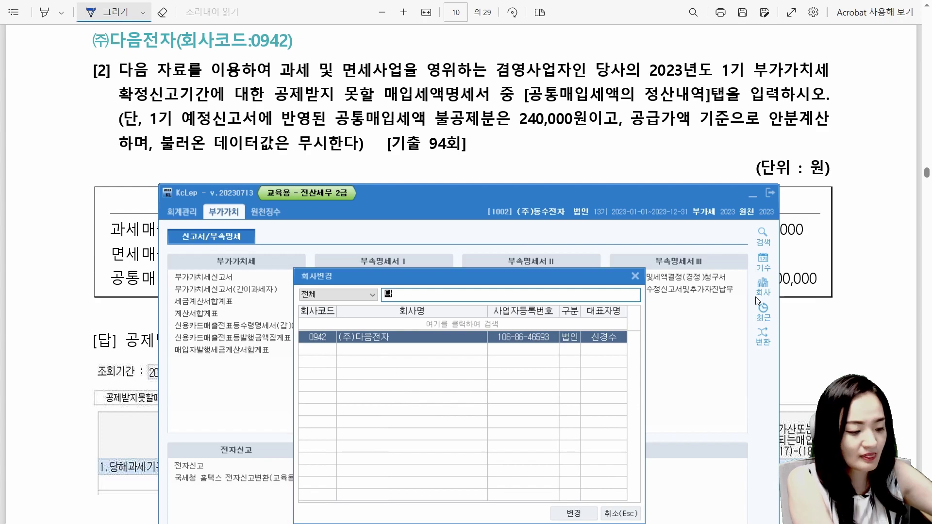
key(Return)
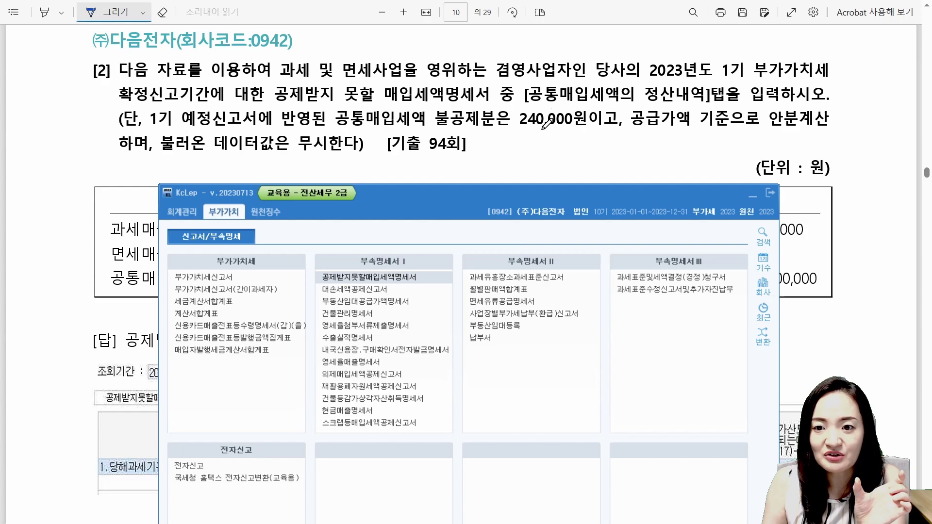
Step: Open 공제받지못할매입세액명세서 for (주)다음전자, minimize the main KcLep window and shift the form to uncover more exercise data
click(371, 276)
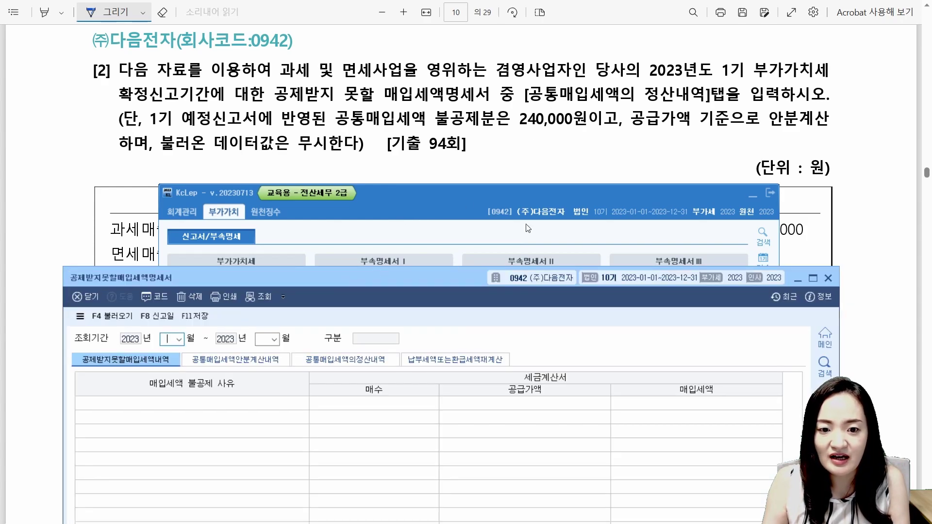
click(750, 194)
drag(440, 284, 400, 278)
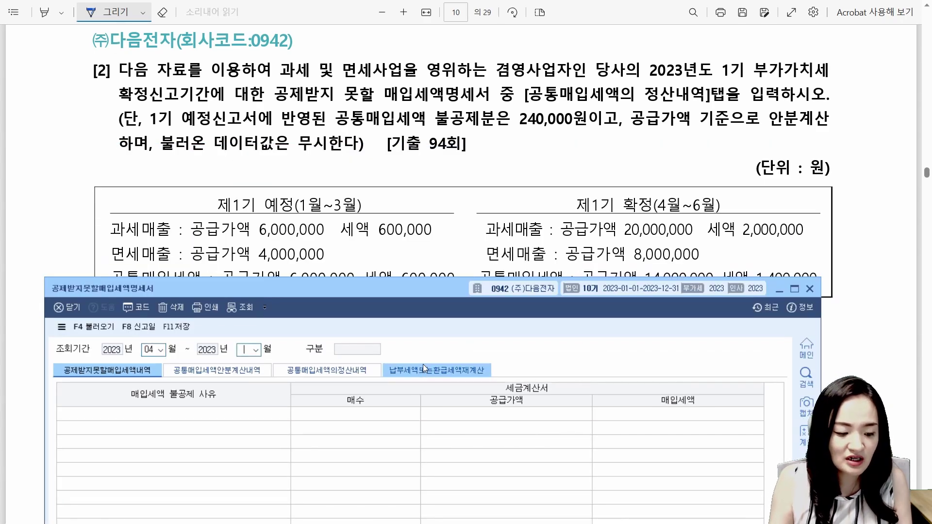
Step: Show 공통매입세액의정산내역 for 1기 확정, uncover the exercise data, and set the 산식 to 1.당해과세기간의 공급가액기준
click(353, 373)
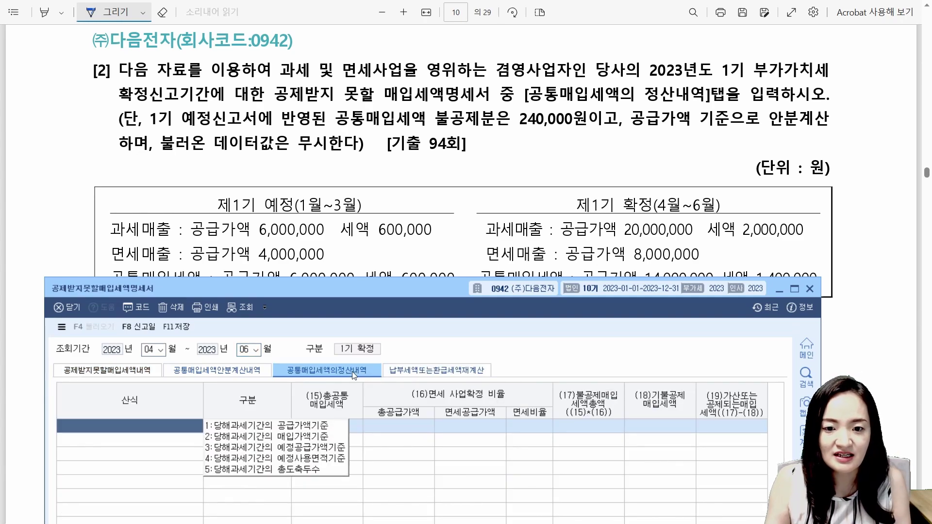
scroll(371, 200, down, 3)
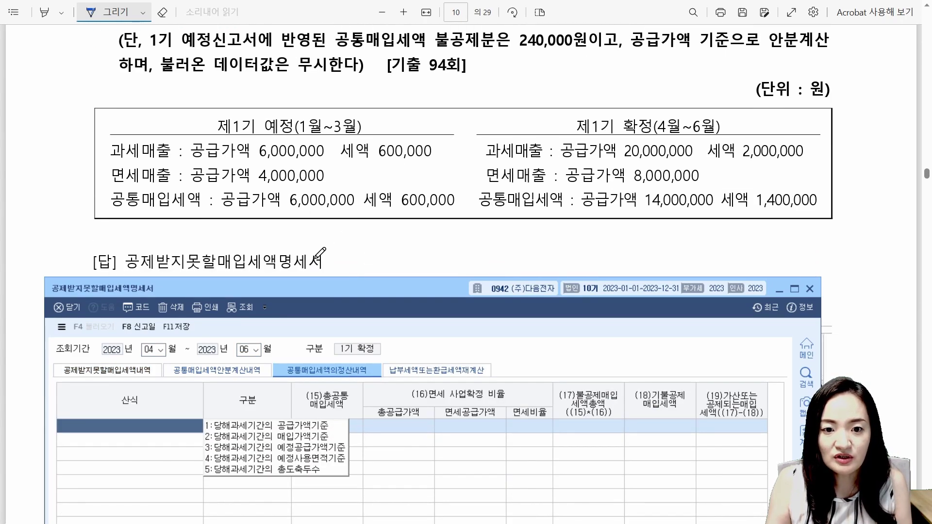
drag(298, 288, 322, 234)
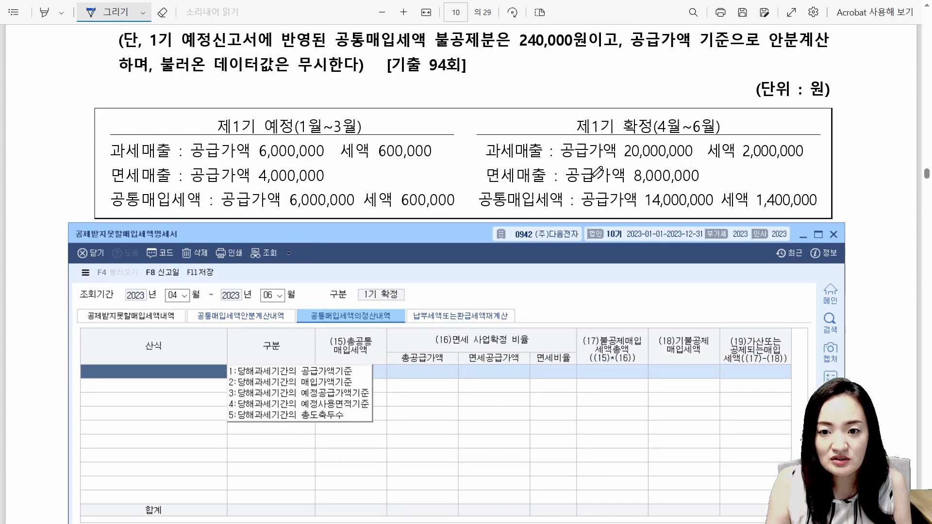
click(320, 372)
click(486, 433)
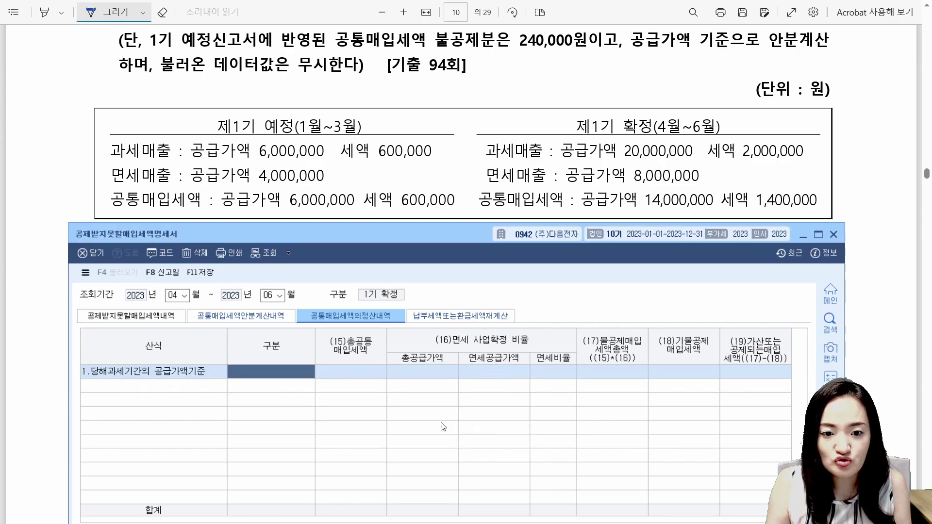
Step: Enter 총공통매입세액 2,000,000, 총공급가액 38,000,000 and 면세공급가액 12,000,000 in the 정산 row
click(359, 372)
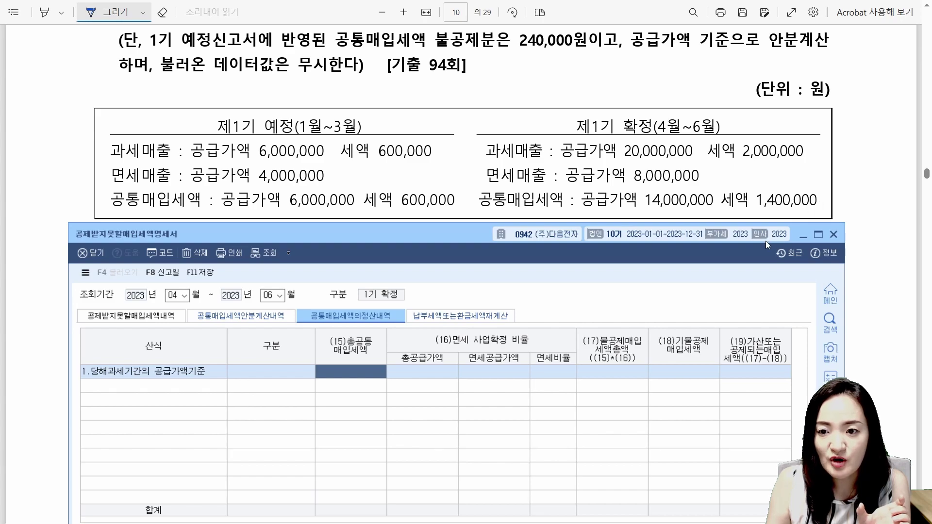
text(2000000)
key(Return)
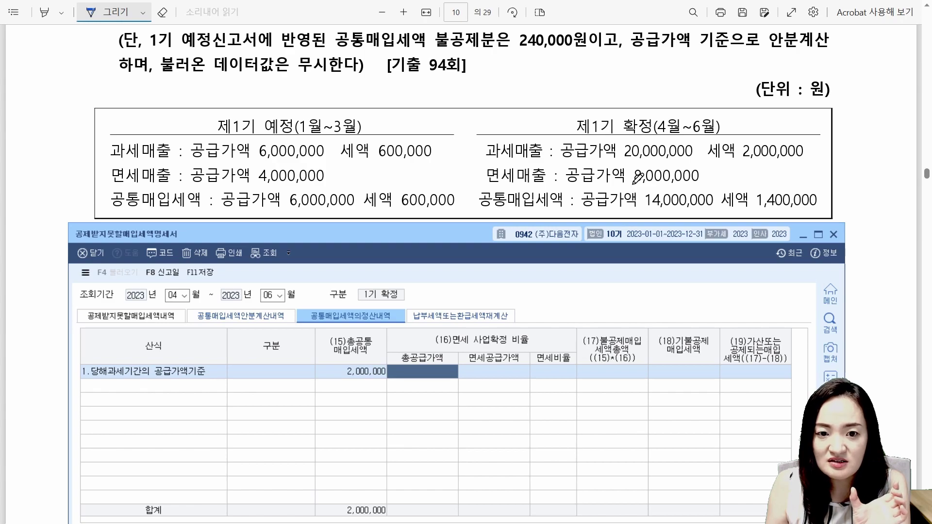
text(38000000)
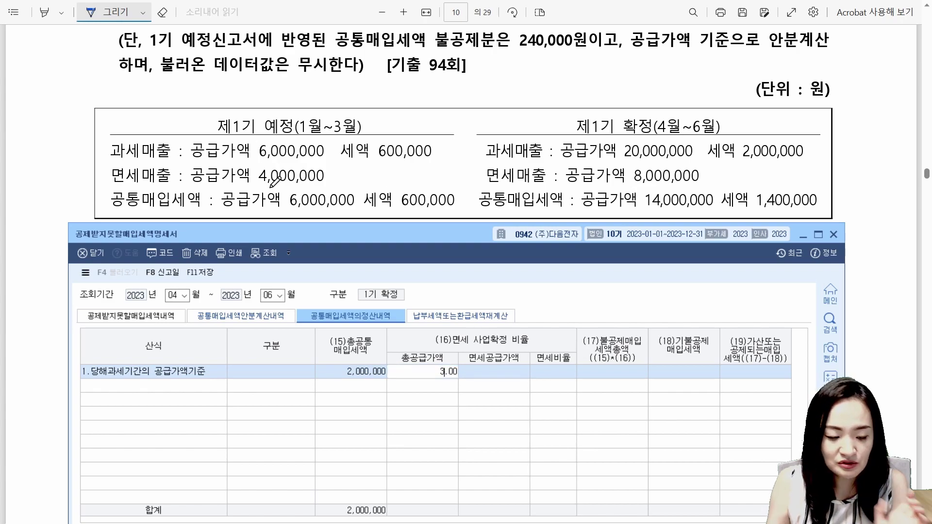
key(Return)
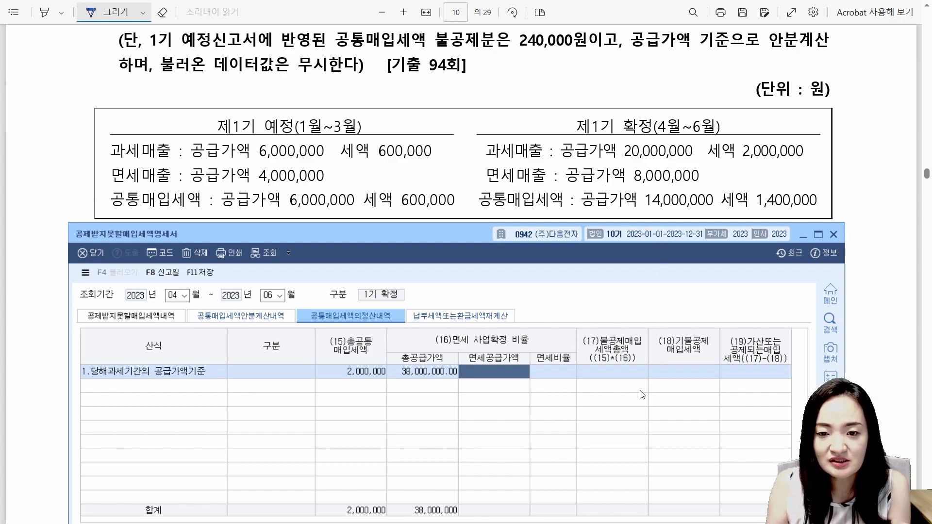
text(12000000)
key(Return)
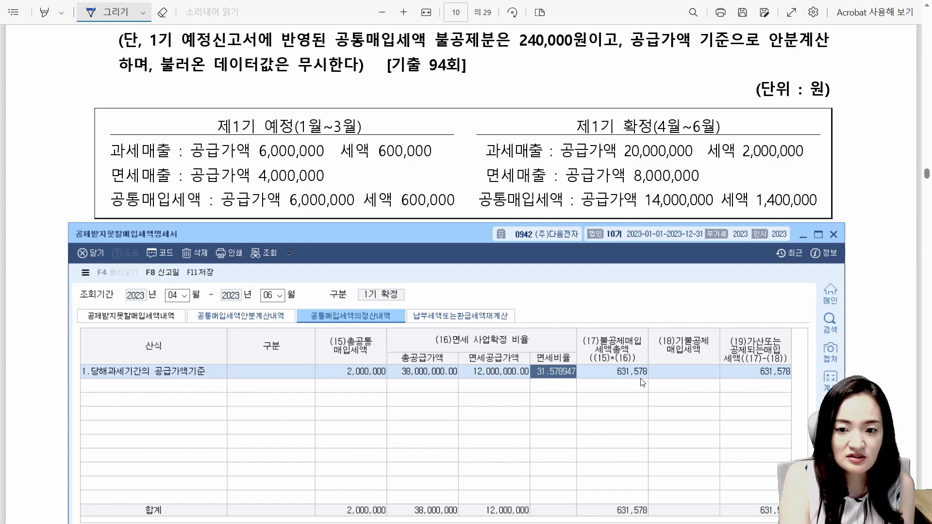
Step: Enter 240,000 as the 기불공제매입세액 and complete the 정산 row
key(Return)
key(Return)
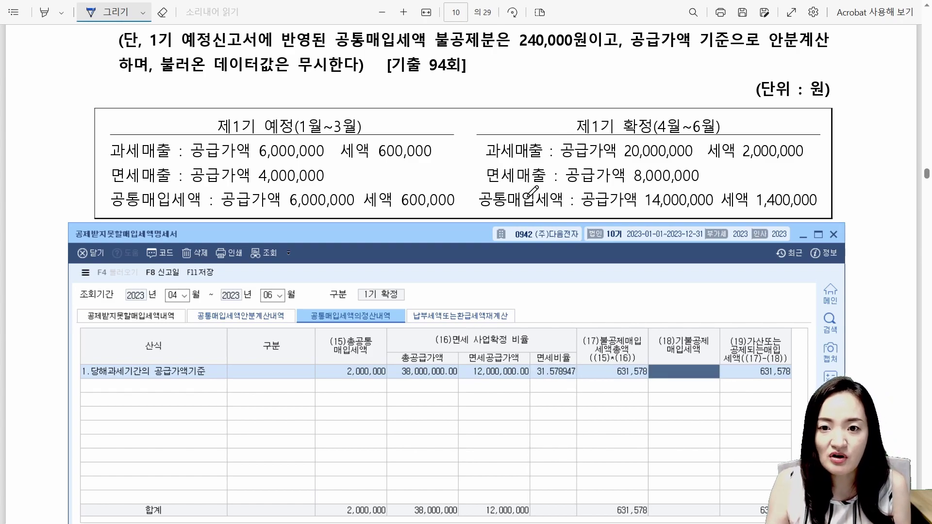
text(2400000)
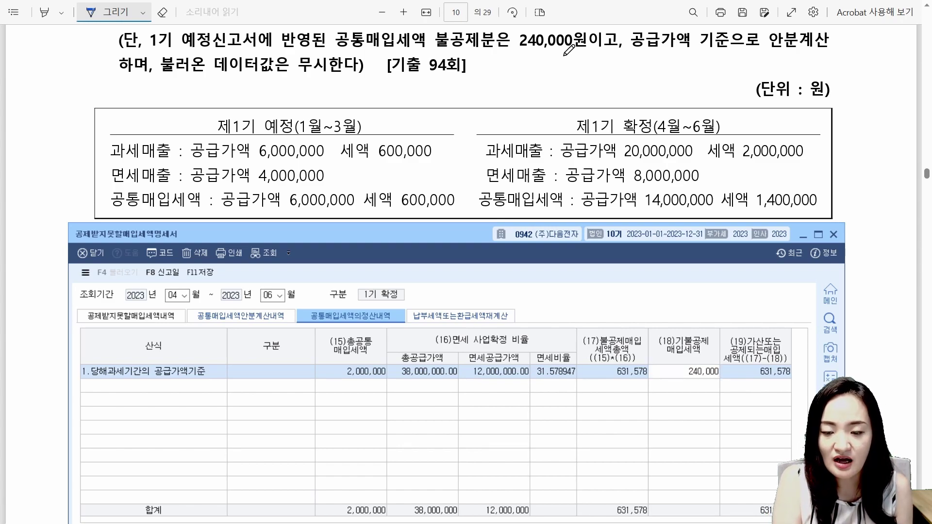
key(Return)
key(Return)
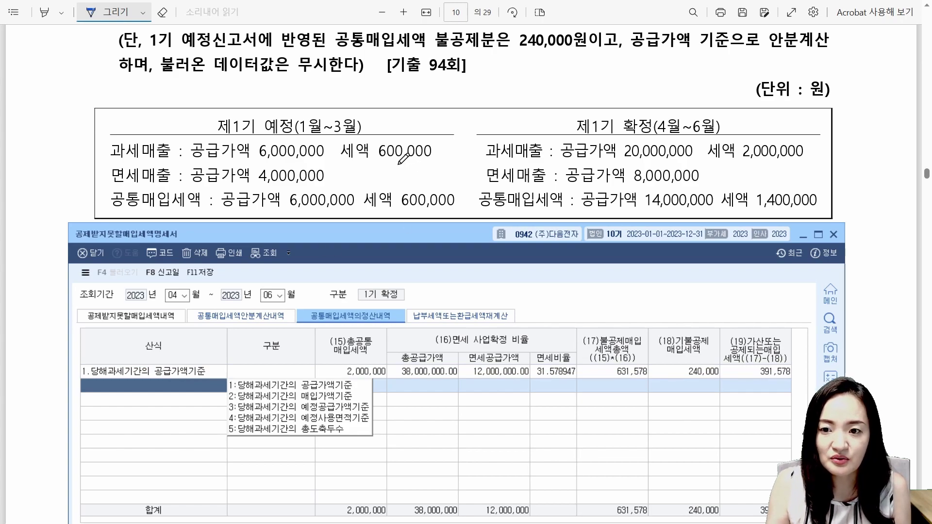
Step: Compare the 정산 row with the textbook's answer key, and save and close the 공제받지못할매입세액명세서
scroll(399, 159, down, 10)
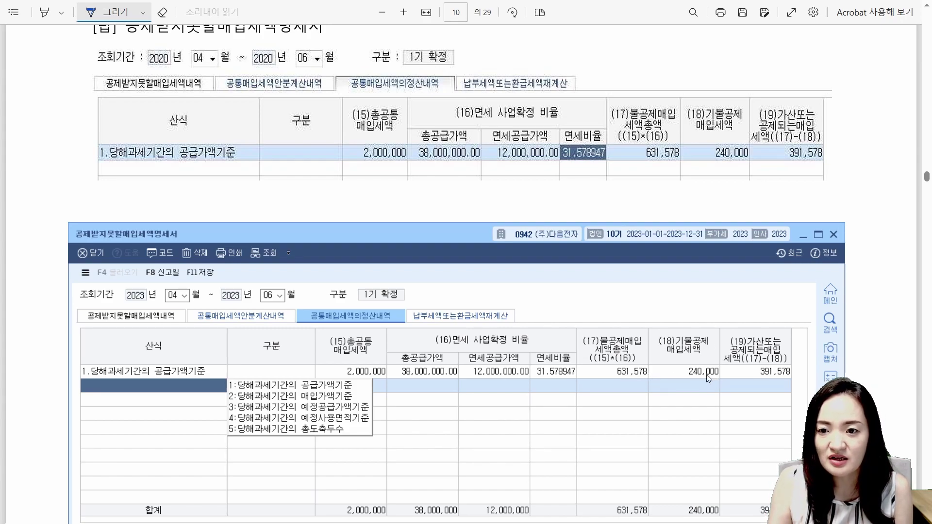
click(774, 372)
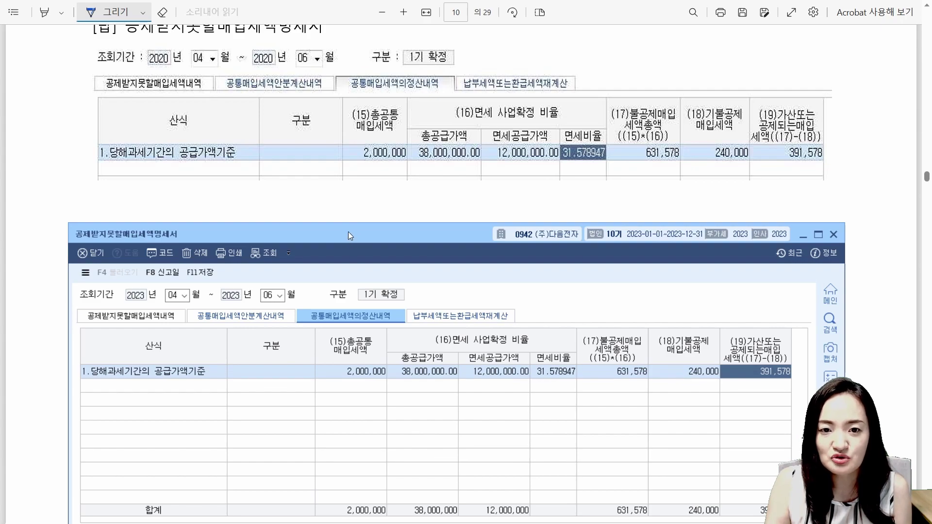
click(206, 272)
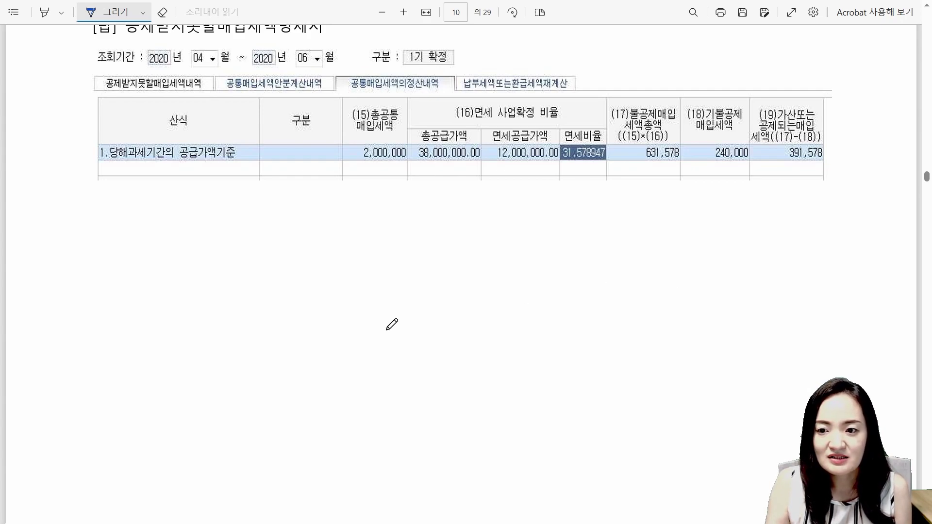
Step: Go to textbook section (4) on 환급세액 재계산 and underline 세액 재계산 in its heading
scroll(343, 312, down, 10)
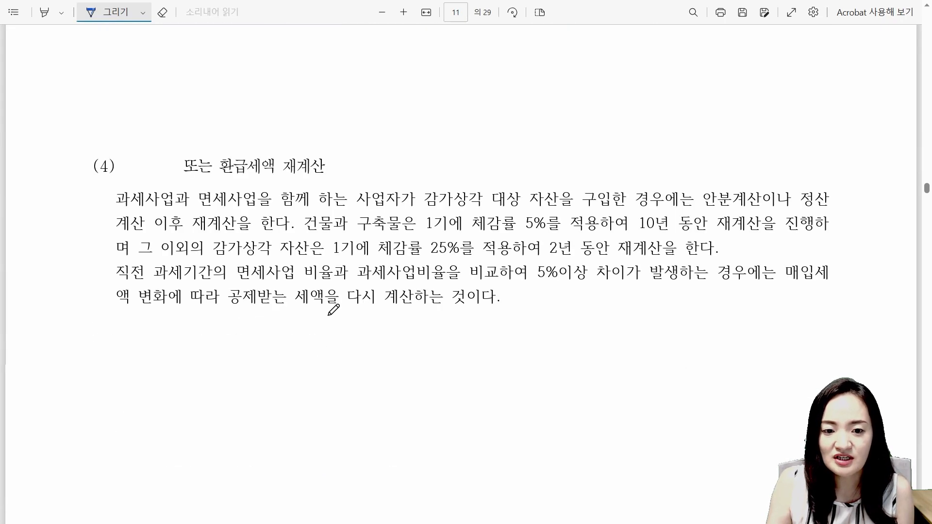
scroll(333, 309, down, 2)
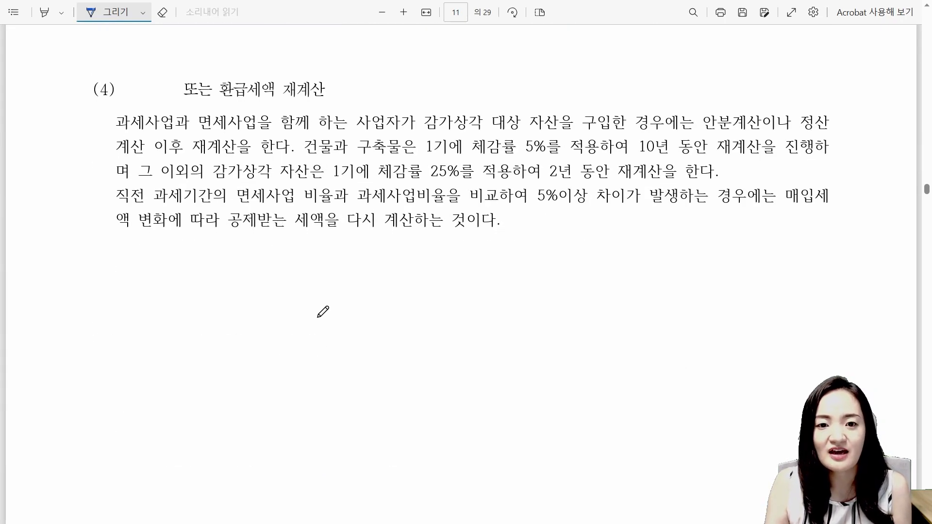
drag(246, 102, 334, 103)
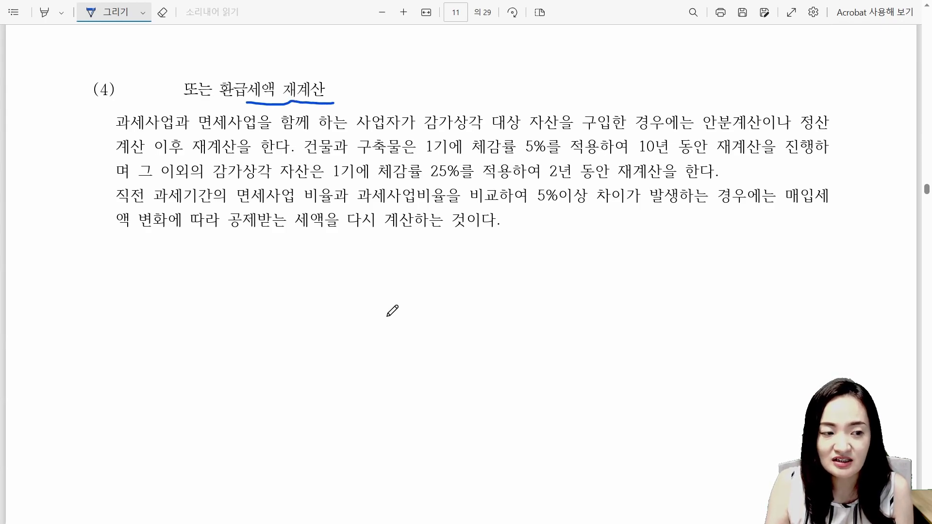
scroll(346, 279, down, 2)
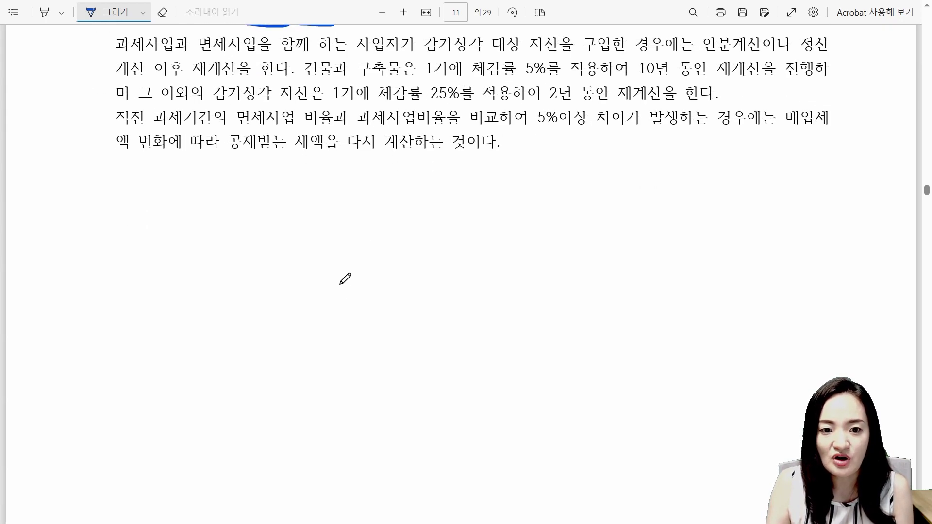
scroll(357, 270, up, 2)
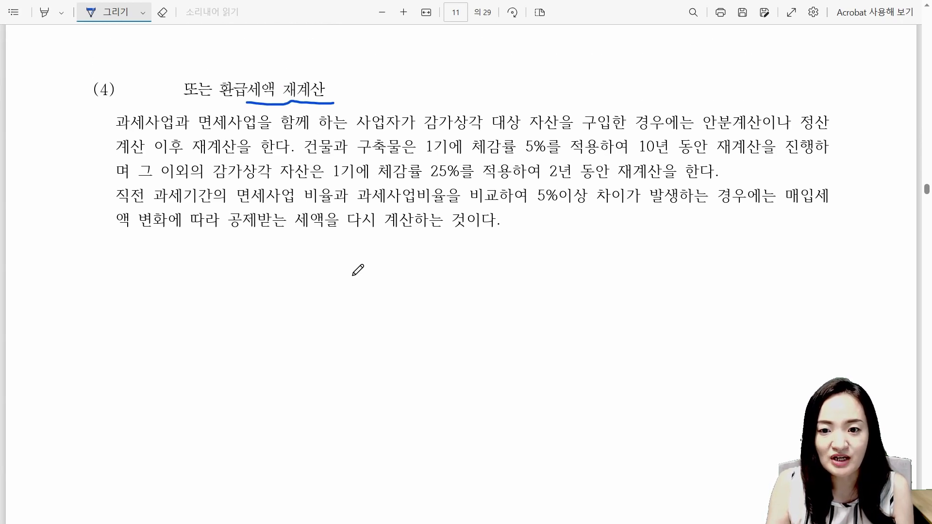
scroll(357, 270, down, 10)
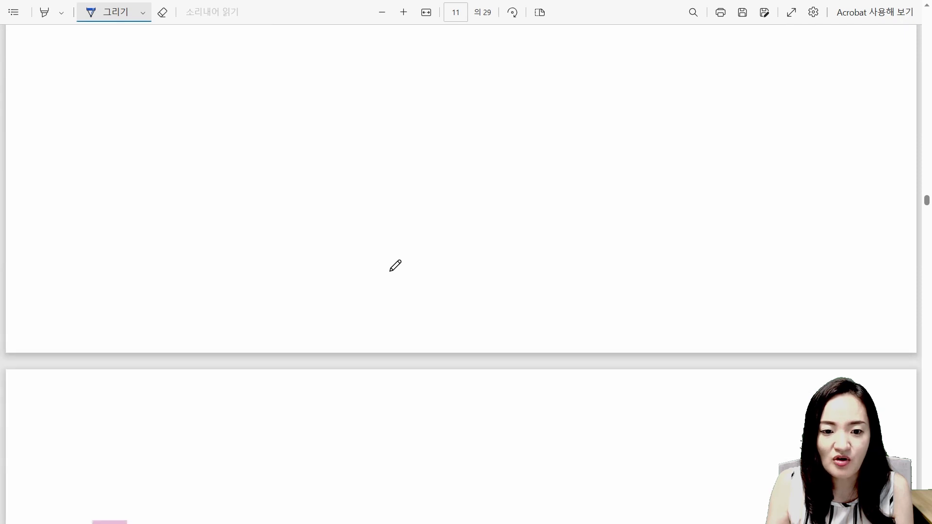
scroll(397, 266, down, 12)
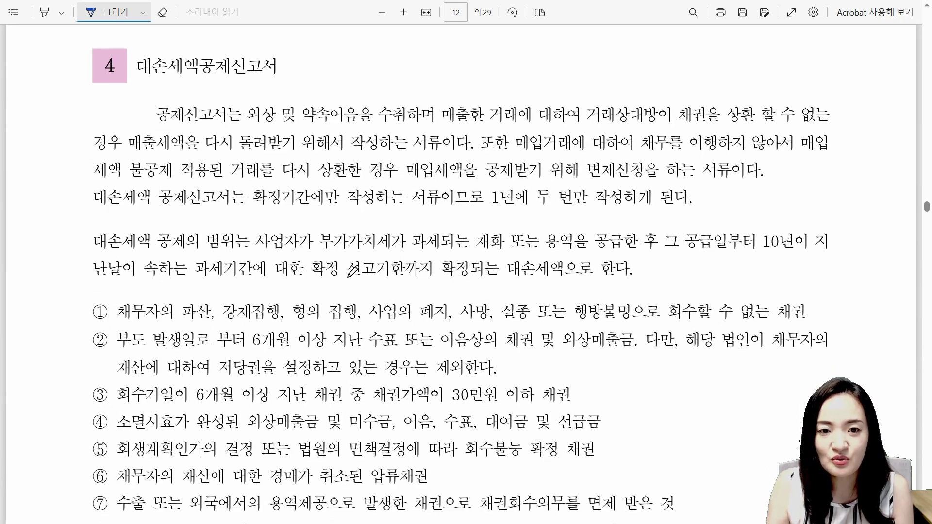
scroll(352, 269, up, 10)
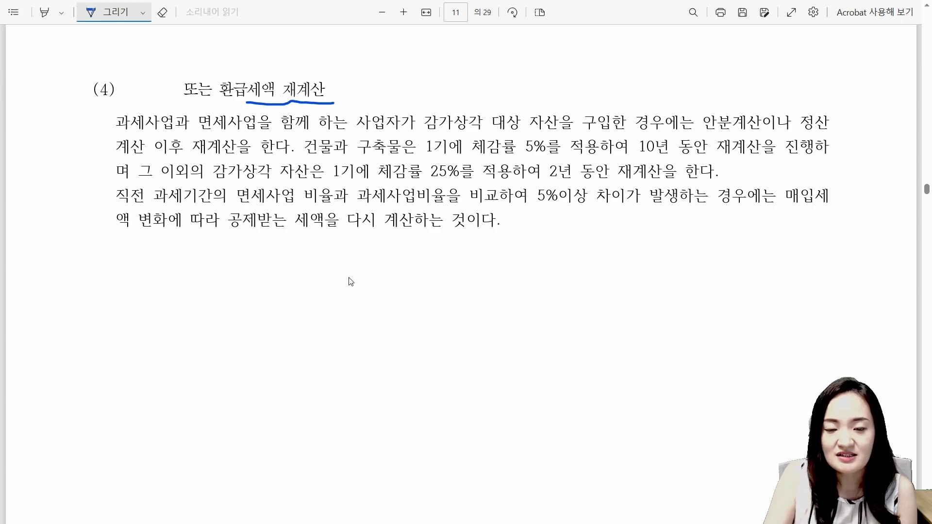
Step: Underline 건물과 구축물 and 체감률 5%, and handwrite 10억, 9.5억 and 9억 in a row below the paragraph
drag(309, 159, 391, 157)
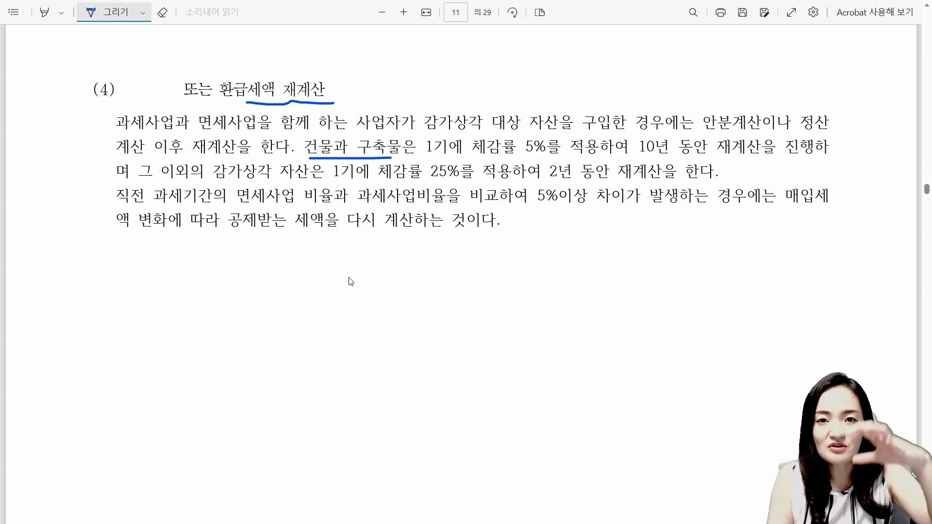
drag(469, 156, 542, 157)
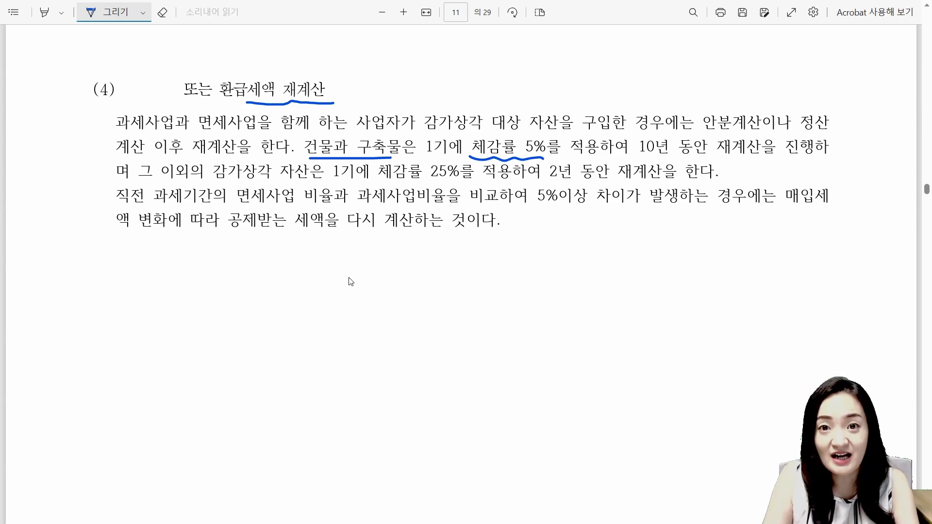
mouse_move(193, 279)
mouse_down()
mouse_move(194, 297)
mouse_move(209, 285)
mouse_move(252, 290)
mouse_up()
drag(249, 289, 257, 301)
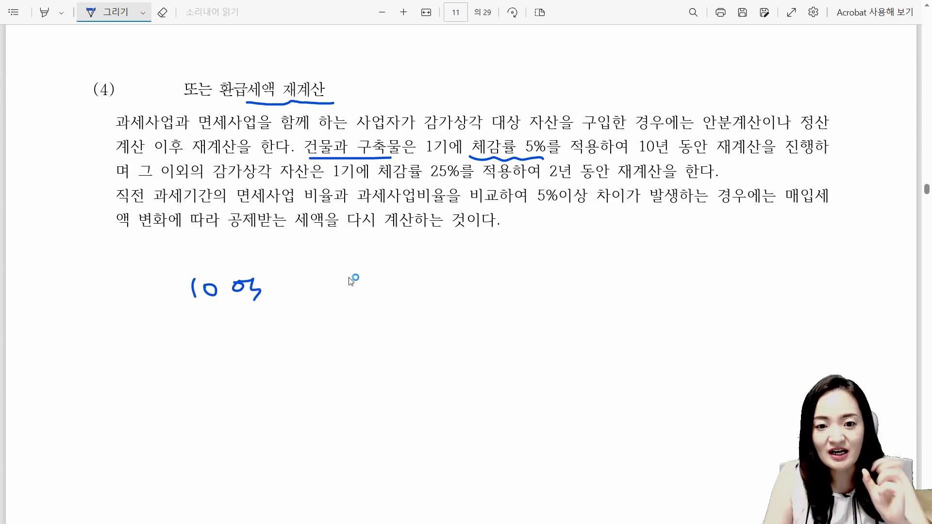
mouse_move(311, 276)
mouse_down()
mouse_move(326, 283)
mouse_move(324, 297)
mouse_move(358, 294)
mouse_move(365, 274)
mouse_move(394, 277)
mouse_up()
drag(395, 272, 396, 284)
mouse_move(392, 287)
mouse_down()
mouse_move(400, 297)
mouse_move(393, 300)
mouse_up()
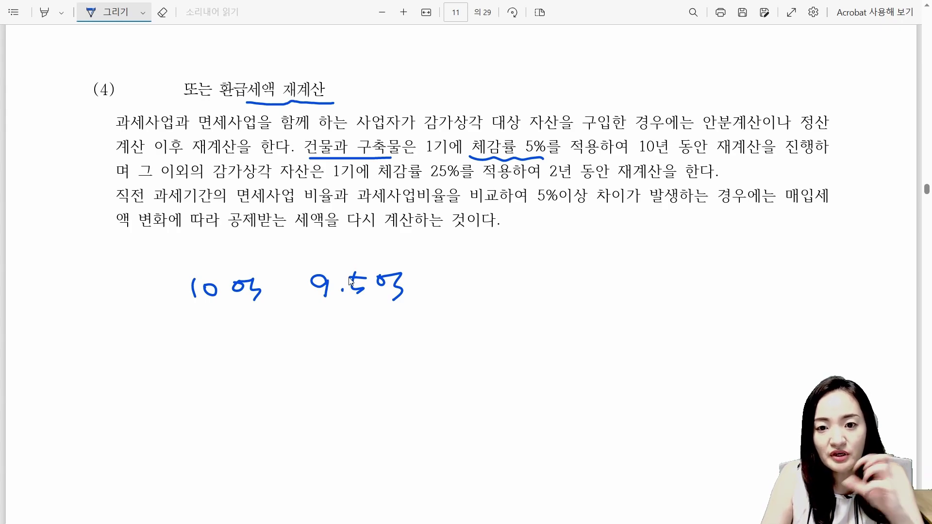
mouse_move(471, 273)
mouse_down()
mouse_move(458, 278)
mouse_move(469, 294)
mouse_move(501, 272)
mouse_move(504, 299)
mouse_up()
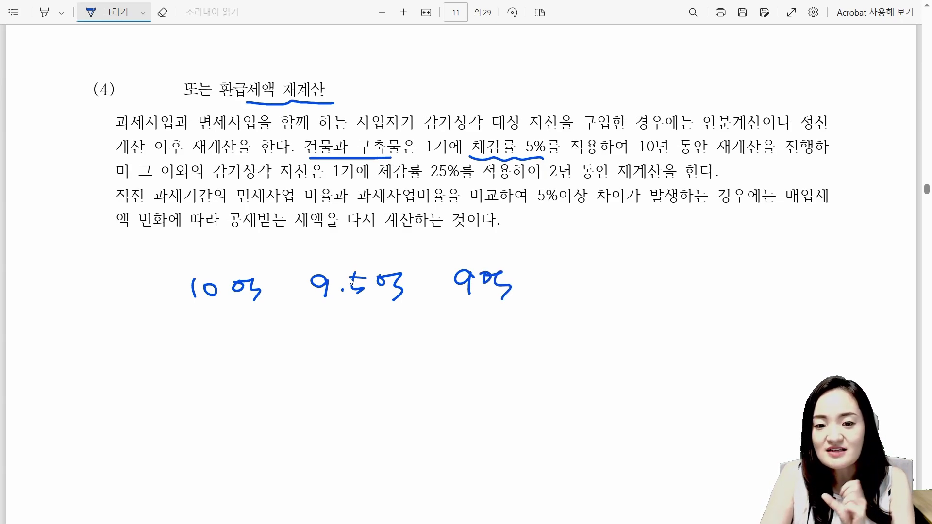
Step: Circle 10억 and link the three amounts with arcs, and underline 10년 동안 in the paragraph
mouse_move(271, 302)
mouse_down()
mouse_move(250, 310)
mouse_move(176, 279)
mouse_move(257, 302)
mouse_up()
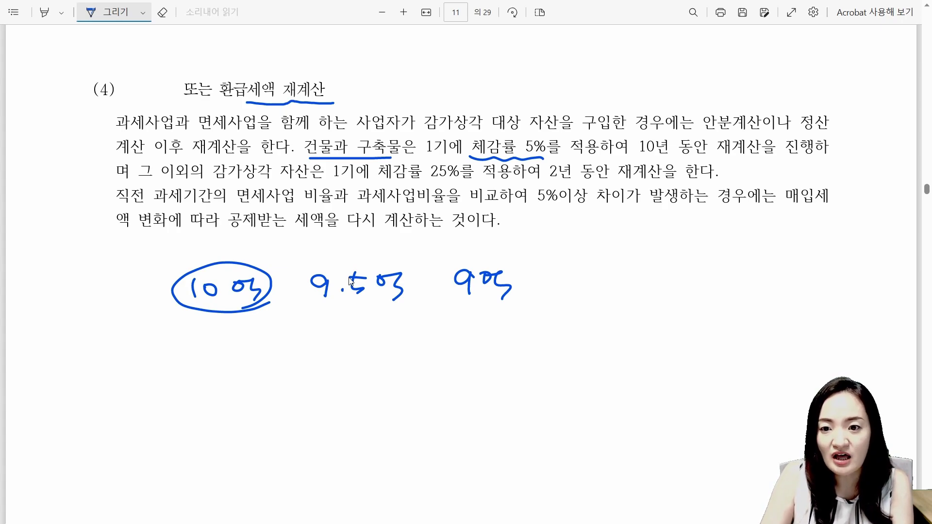
mouse_move(245, 266)
mouse_down()
mouse_move(317, 264)
mouse_move(382, 245)
mouse_move(468, 257)
mouse_up()
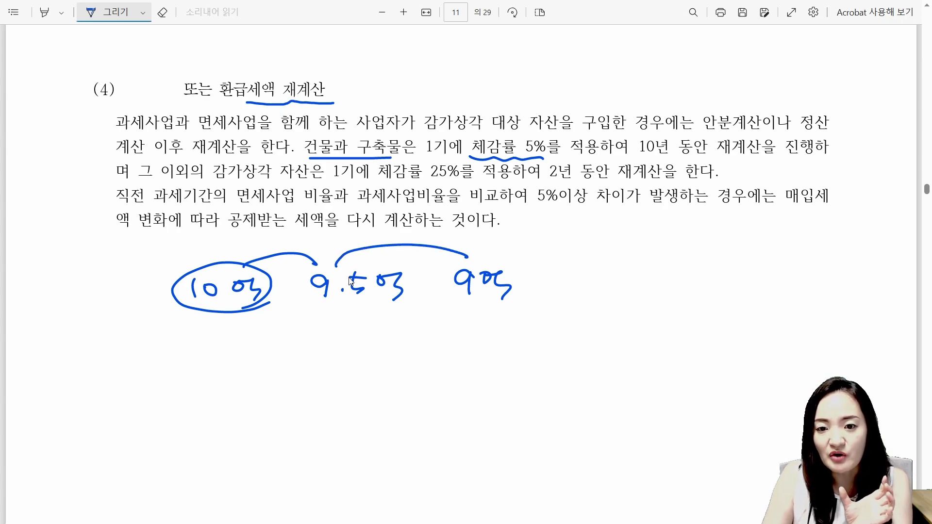
drag(640, 156, 695, 157)
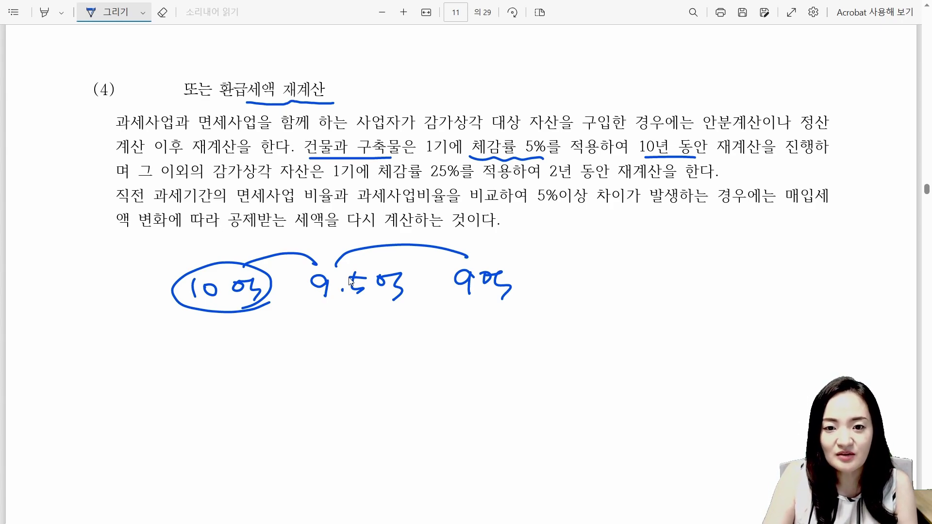
Step: Handwrite 기.차.비 and 25% below the 10억 row as the rate for other depreciable assets
drag(177, 347, 191, 353)
mouse_move(196, 339)
mouse_down()
mouse_move(199, 355)
mouse_move(227, 336)
mouse_up()
click(208, 353)
drag(222, 341, 235, 348)
drag(236, 333, 240, 353)
click(255, 351)
drag(240, 345, 270, 347)
drag(277, 333, 280, 348)
drag(270, 340, 355, 352)
drag(364, 339, 367, 356)
drag(363, 339, 381, 337)
mouse_move(396, 337)
mouse_down()
mouse_move(384, 352)
mouse_move(400, 351)
mouse_up()
Step: Handwrite the declining values 100, 75, 50, 25 and 0 linked by arcs, labelling the first two arcs 1기 and 2기
drag(206, 401, 211, 418)
mouse_move(229, 404)
mouse_down()
mouse_move(335, 394)
mouse_move(346, 420)
mouse_move(383, 402)
mouse_move(488, 384)
mouse_move(487, 403)
mouse_move(529, 391)
mouse_up()
mouse_move(284, 374)
mouse_down()
mouse_move(286, 385)
mouse_move(305, 381)
mouse_up()
drag(311, 368, 316, 384)
drag(436, 367, 448, 373)
drag(443, 363, 466, 370)
mouse_move(530, 385)
mouse_down()
mouse_move(539, 374)
mouse_move(654, 375)
mouse_move(659, 399)
mouse_move(675, 388)
mouse_move(669, 401)
mouse_up()
mouse_move(677, 368)
mouse_down()
mouse_move(804, 367)
mouse_move(792, 392)
mouse_up()
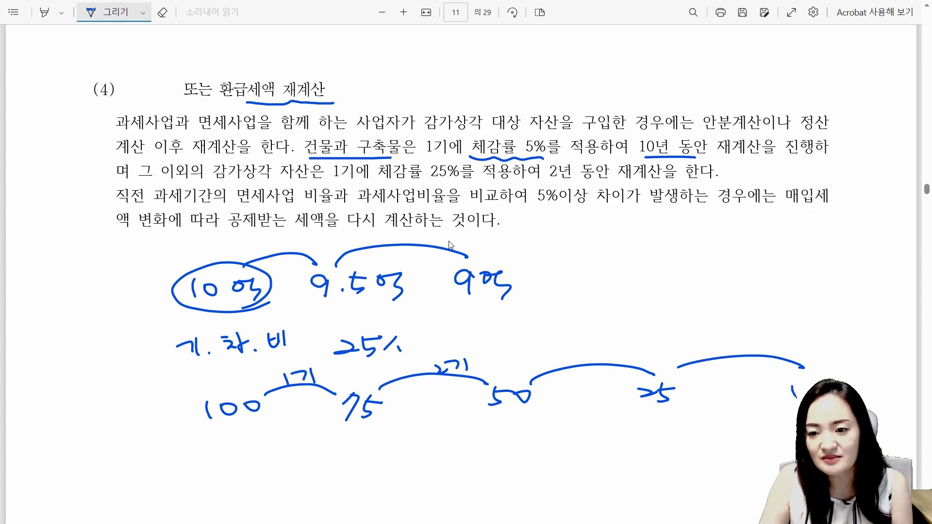
Step: Label the last two arcs 1기 and 2기, and circle 2년 동안 in the paragraph
scroll(450, 245, down, 3)
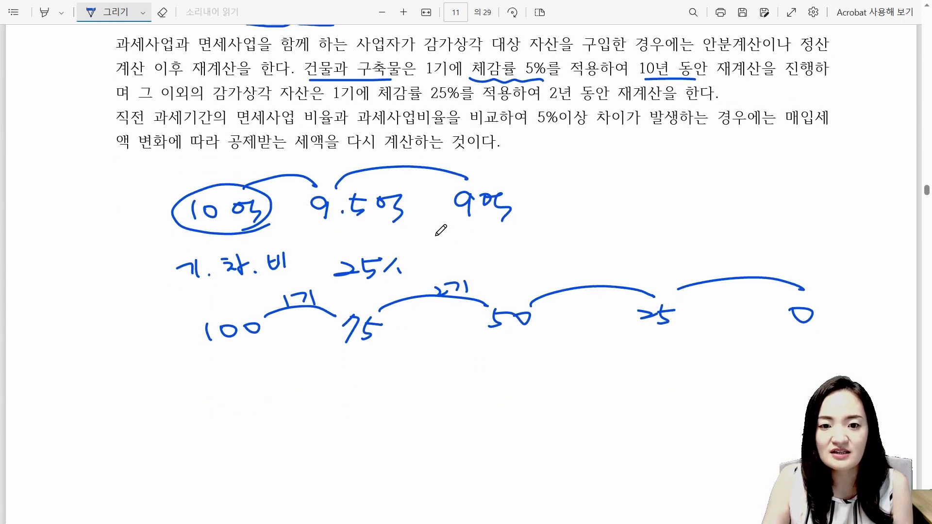
drag(566, 260, 563, 275)
drag(573, 263, 597, 273)
mouse_move(704, 253)
mouse_down()
mouse_move(705, 261)
mouse_move(746, 259)
mouse_up()
mouse_move(585, 77)
mouse_down()
mouse_move(590, 97)
mouse_move(576, 104)
mouse_up()
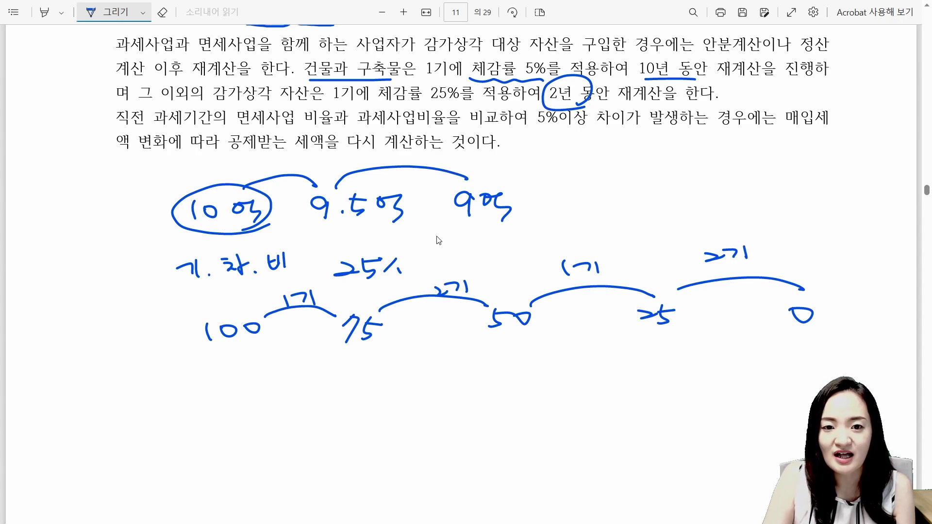
Step: Underline 과세기간, 면세사업 and 5%이상 차이, and handwrite a 1기 column with 면 50% and 과 50
drag(161, 137, 289, 128)
drag(540, 138, 627, 133)
drag(158, 383, 160, 403)
mouse_move(162, 386)
mouse_down()
mouse_move(176, 385)
mouse_move(173, 398)
mouse_up()
drag(185, 384, 185, 400)
mouse_move(150, 425)
mouse_down()
mouse_move(158, 440)
mouse_move(169, 431)
mouse_move(180, 440)
mouse_move(173, 436)
mouse_up()
mouse_move(149, 469)
mouse_down()
mouse_move(161, 475)
mouse_move(153, 477)
mouse_up()
drag(160, 475, 181, 468)
drag(197, 427, 208, 443)
drag(217, 430, 249, 439)
drag(203, 464, 212, 478)
drag(216, 470, 228, 473)
Step: Handwrite a 2기 column with 52% and 48% beside the 1기 column, and link both periods with an arc
drag(293, 389, 313, 396)
drag(313, 389, 326, 400)
mouse_move(335, 383)
mouse_down()
mouse_move(338, 405)
mouse_move(299, 444)
mouse_move(326, 438)
mouse_up()
mouse_move(338, 426)
mouse_down()
mouse_move(328, 437)
mouse_move(308, 429)
mouse_up()
drag(314, 469, 319, 487)
mouse_move(334, 469)
mouse_down()
mouse_move(326, 484)
mouse_move(339, 478)
mouse_up()
mouse_move(357, 468)
mouse_down()
mouse_move(347, 483)
mouse_move(347, 470)
mouse_up()
drag(357, 481, 360, 485)
drag(207, 377, 292, 375)
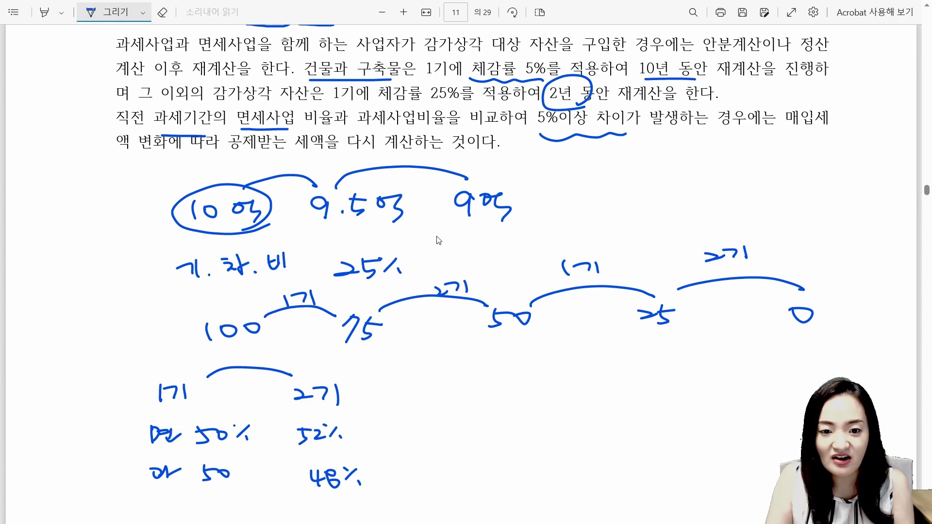
Step: Mark the 1기–2기 arc with an X, and handwrite a third column headed 1기 with 56% and 44%
mouse_move(283, 355)
mouse_down()
mouse_move(275, 366)
mouse_move(292, 367)
mouse_up()
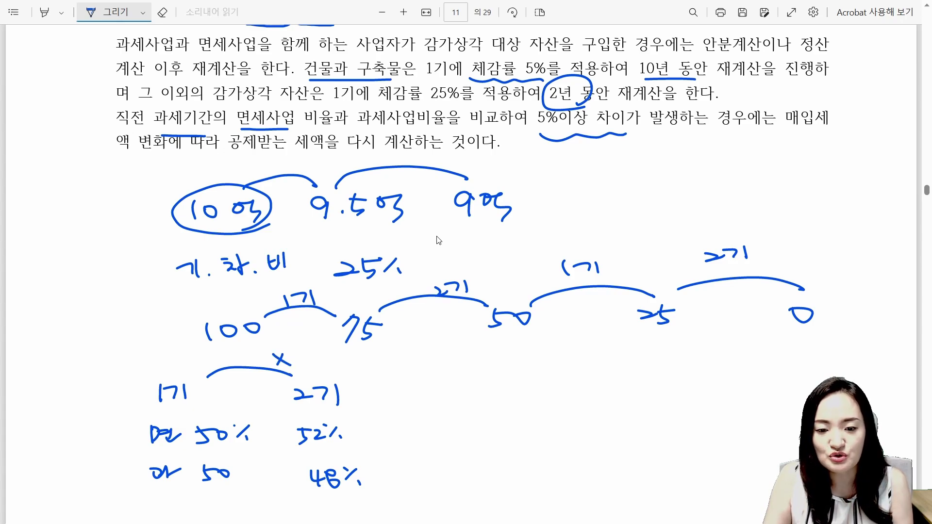
mouse_move(427, 413)
mouse_down()
mouse_move(436, 427)
mouse_move(441, 417)
mouse_up()
mouse_move(457, 409)
mouse_down()
mouse_move(454, 428)
mouse_move(485, 424)
mouse_up()
mouse_move(424, 370)
mouse_down()
mouse_move(422, 386)
mouse_move(440, 384)
mouse_up()
drag(448, 372, 449, 388)
mouse_move(431, 462)
mouse_down()
mouse_move(435, 475)
mouse_move(453, 472)
mouse_up()
mouse_move(444, 462)
mouse_down()
mouse_move(447, 477)
mouse_move(479, 466)
mouse_up()
drag(489, 463, 481, 475)
drag(494, 476, 496, 477)
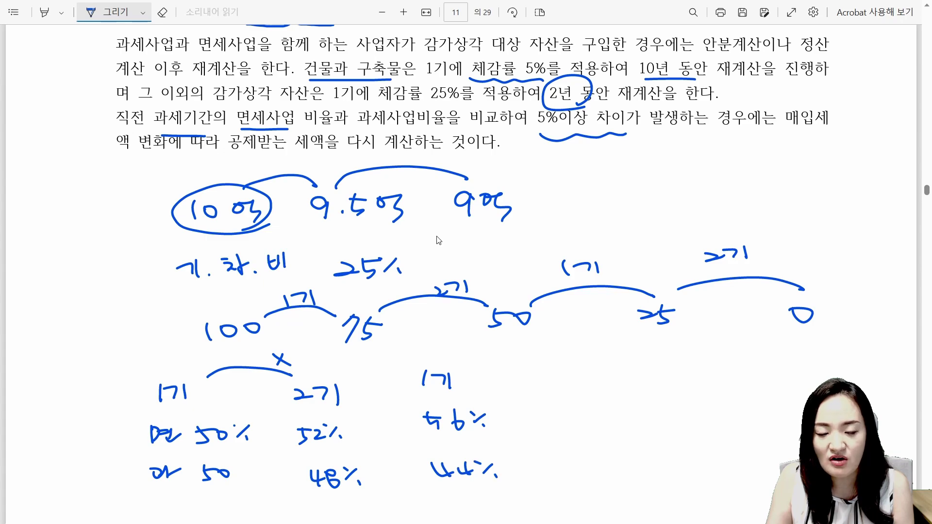
Step: Underline 52%, circle the first column's 1기 면 50% and the third column's 1기 56%, and link them with an arc labelled 6% plus a check mark
drag(297, 443, 327, 447)
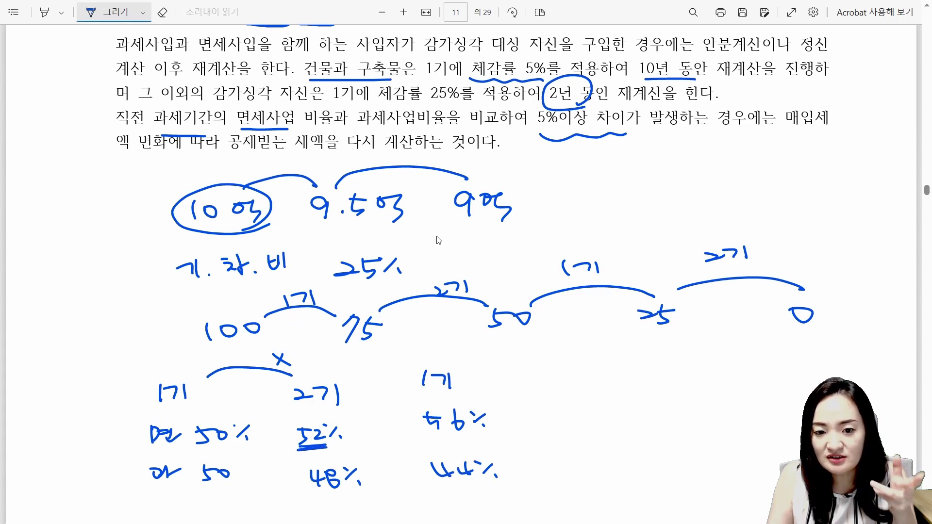
mouse_move(261, 441)
mouse_down()
mouse_move(242, 451)
mouse_move(145, 432)
mouse_move(204, 383)
mouse_move(262, 441)
mouse_move(239, 454)
mouse_up()
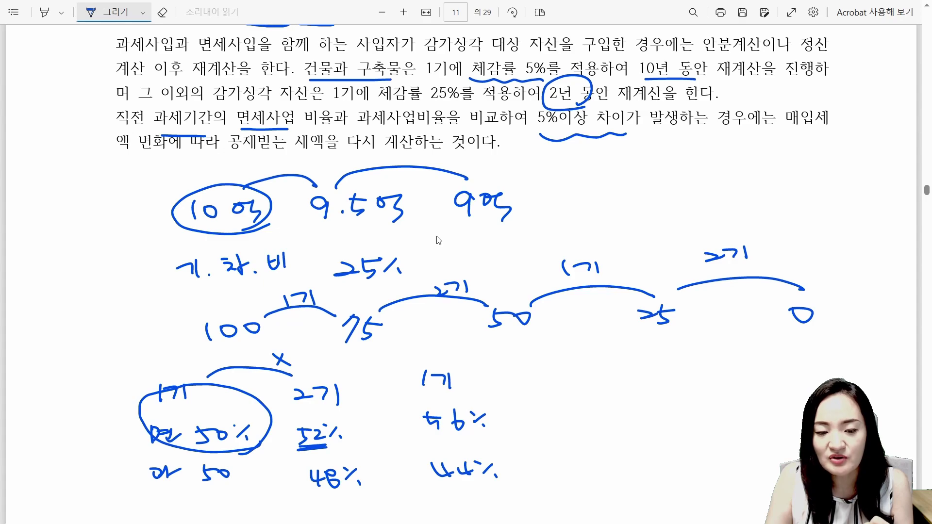
mouse_move(180, 385)
mouse_down()
mouse_move(201, 358)
mouse_move(359, 346)
mouse_move(402, 375)
mouse_up()
mouse_move(496, 431)
mouse_down()
mouse_move(413, 443)
mouse_move(439, 359)
mouse_move(463, 439)
mouse_move(448, 441)
mouse_up()
mouse_move(386, 339)
mouse_down()
mouse_move(391, 357)
mouse_move(426, 358)
mouse_up()
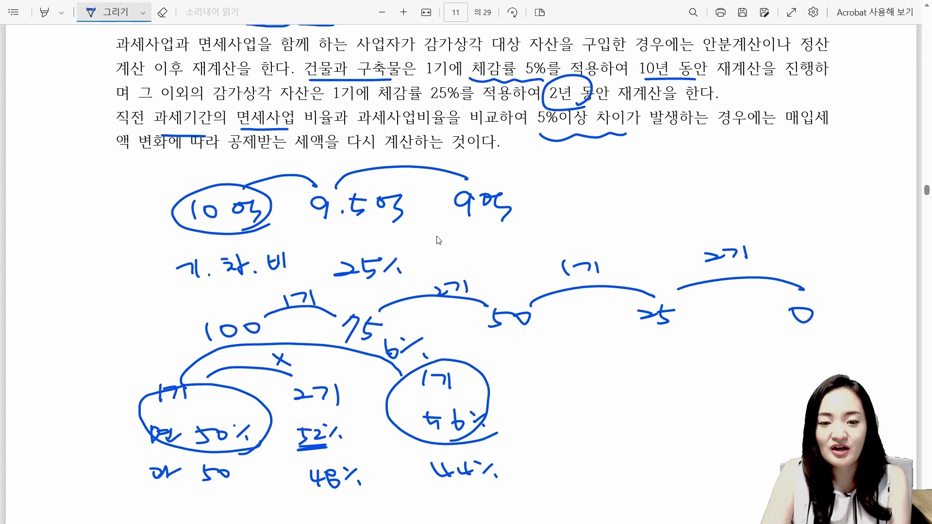
drag(478, 357, 495, 357)
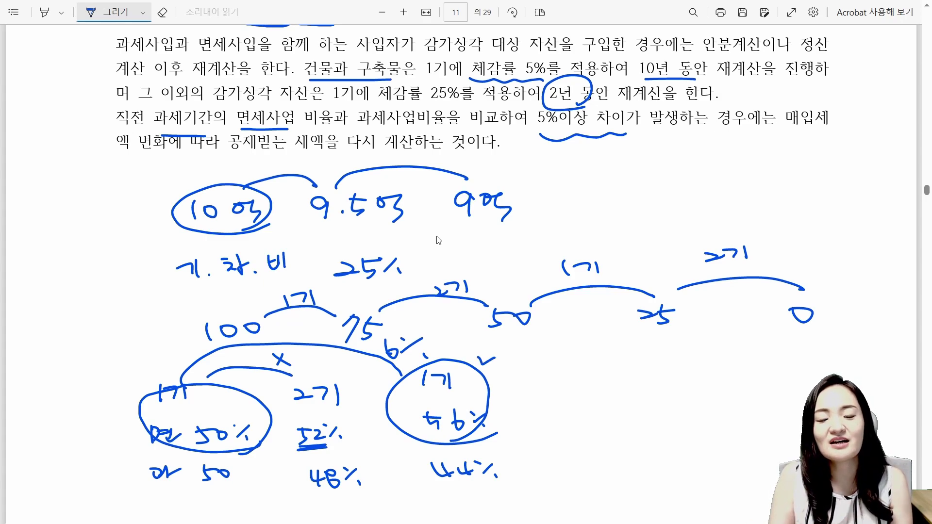
Step: Underline 감가상각 대상 자산 in the first line of the 환급세액 재계산 paragraph
scroll(438, 240, up, 2)
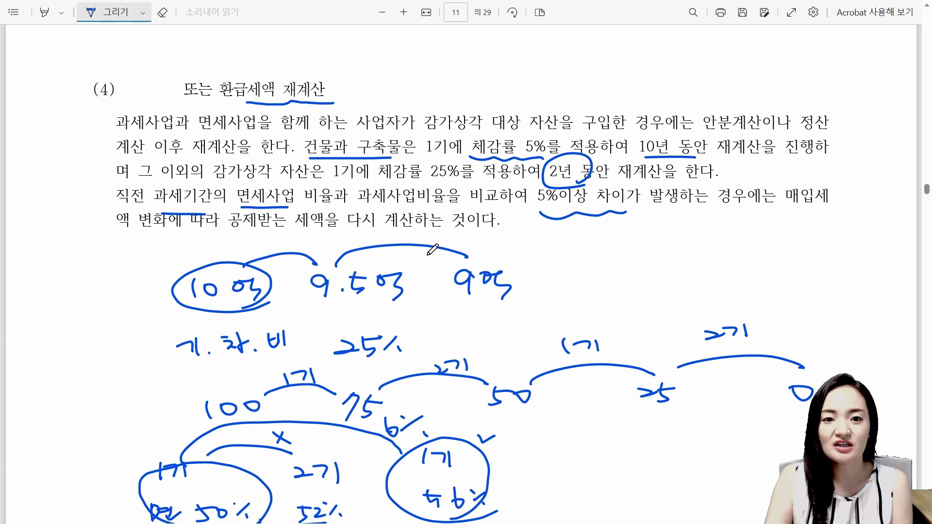
drag(413, 140, 566, 132)
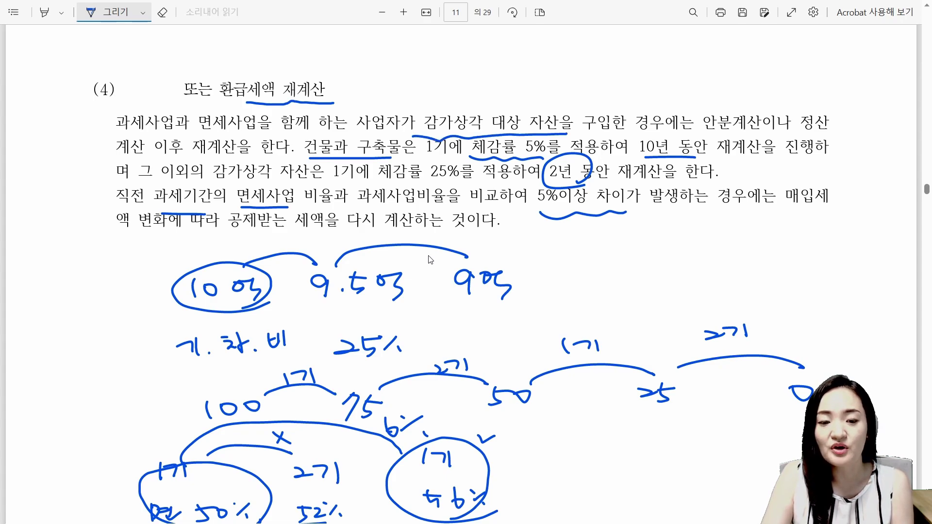
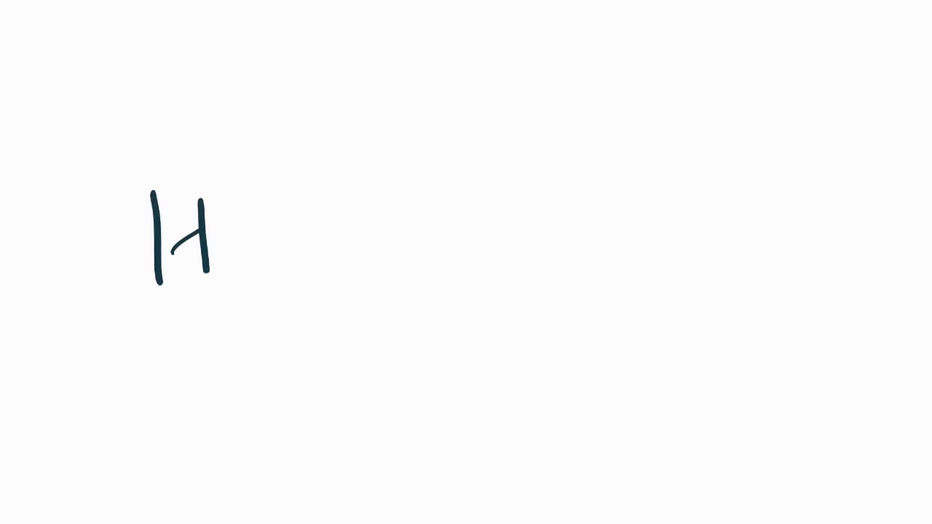
drag(173, 280, 208, 268)
drag(212, 237, 242, 227)
drag(240, 190, 242, 279)
drag(256, 189, 261, 282)
drag(306, 206, 350, 245)
drag(360, 200, 368, 275)
drag(459, 223, 507, 249)
drag(525, 204, 567, 259)
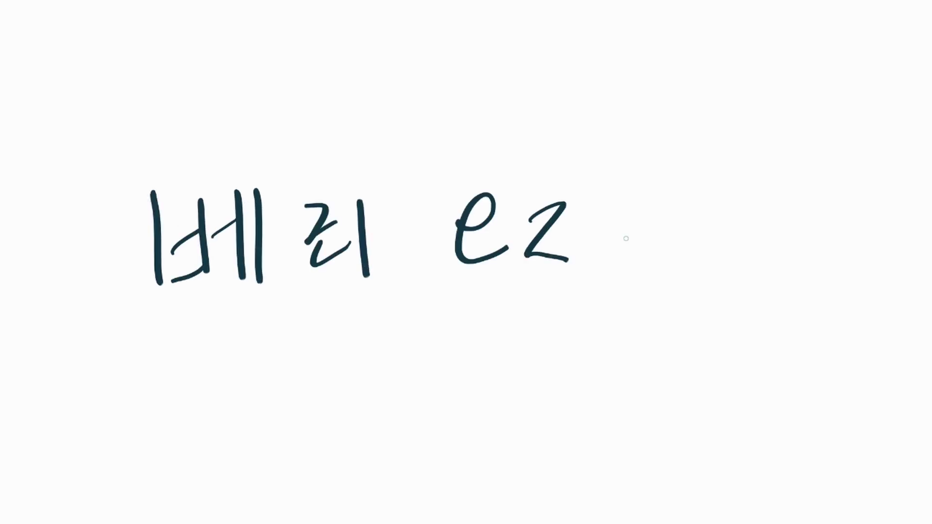